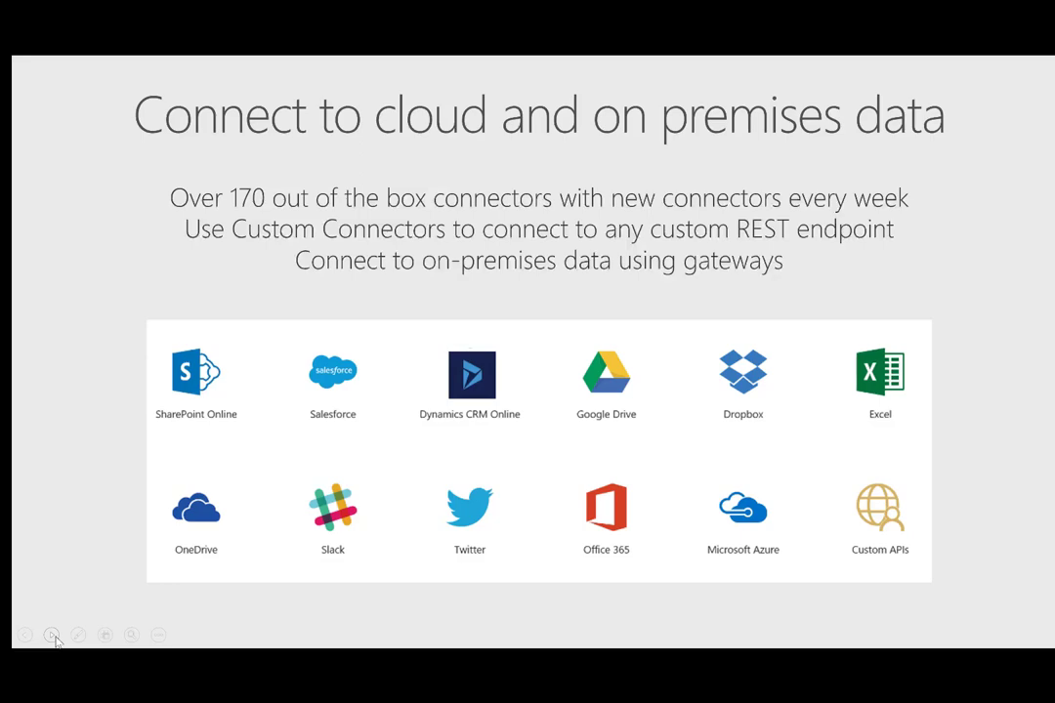
Advance the slideshow to the slide about Microsoft Flow templates
{"action": "left_click", "coordinate": [55, 637]}
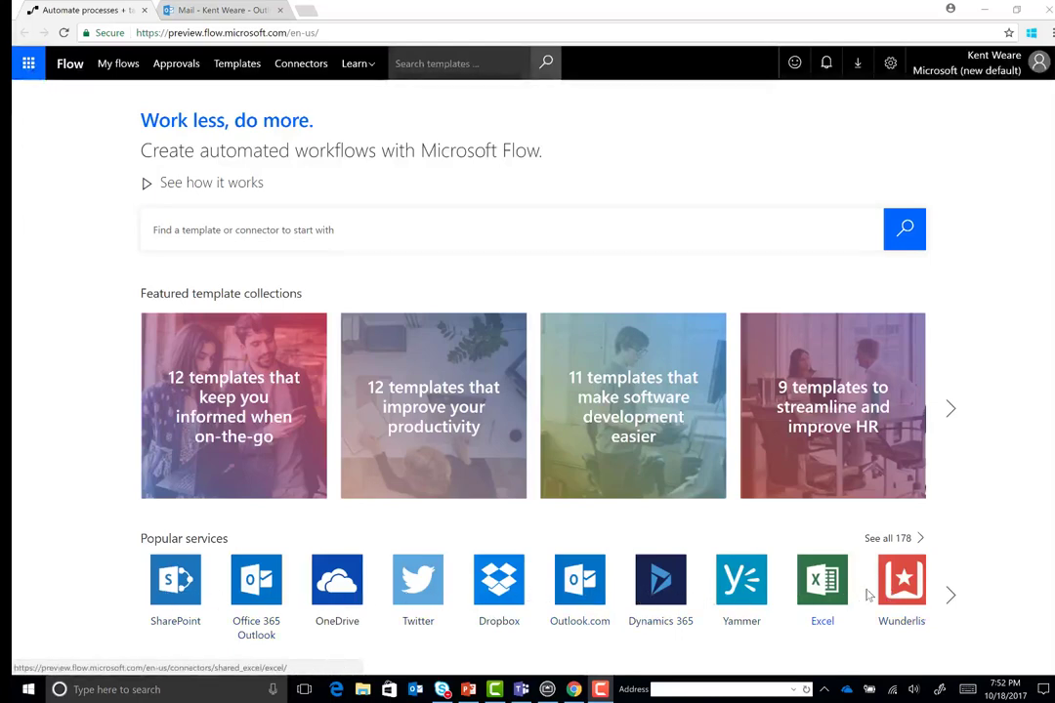
Start a flow from the 'Get a push notification when you get an email from a VIP customer' template using its Outlook connection
{"action": "left_click", "coordinate": [238, 65]}
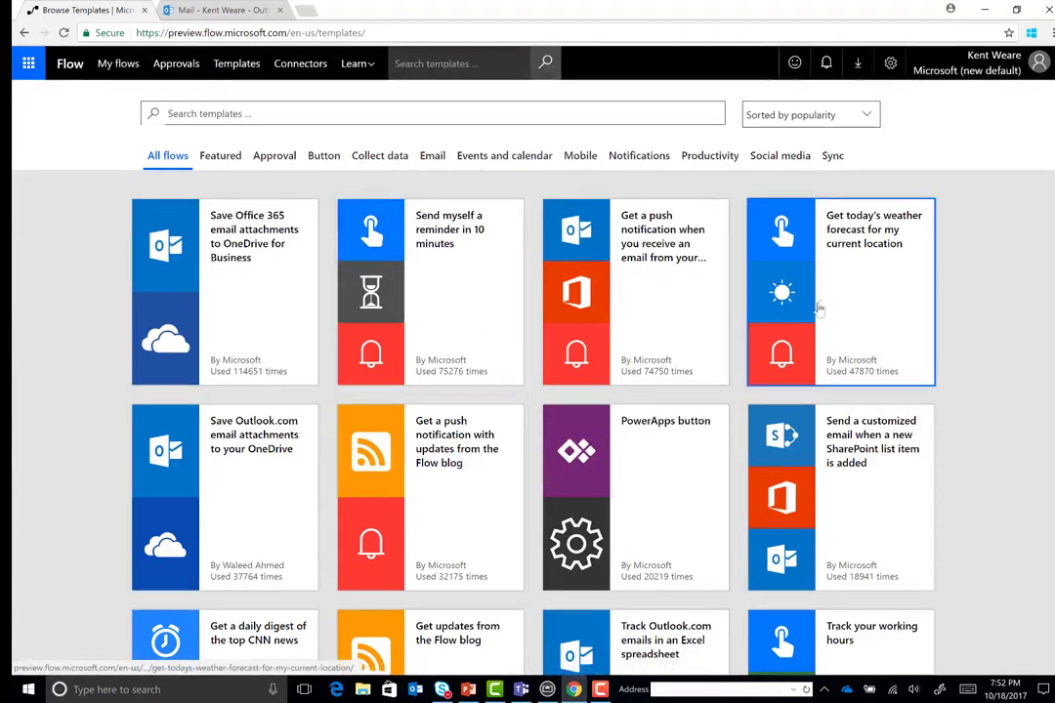
{"action": "scroll", "coordinate": [633, 264], "scroll_direction": "down", "scroll_amount": 2}
{"action": "scroll", "coordinate": [635, 326], "scroll_direction": "down", "scroll_amount": 5}
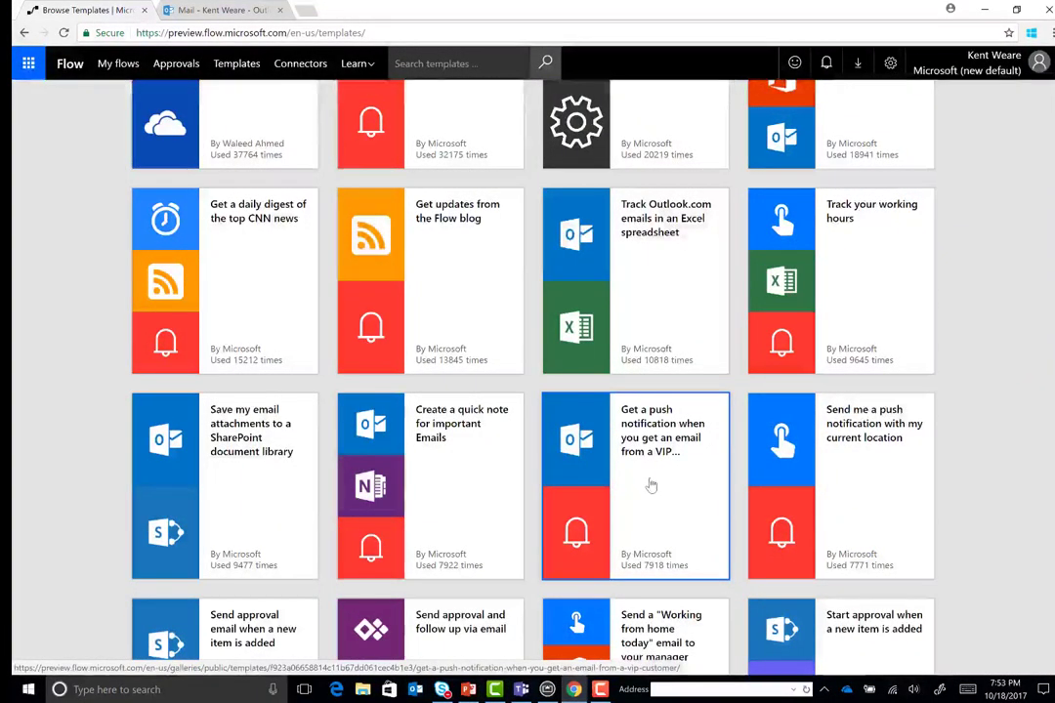
{"action": "left_click", "coordinate": [652, 486]}
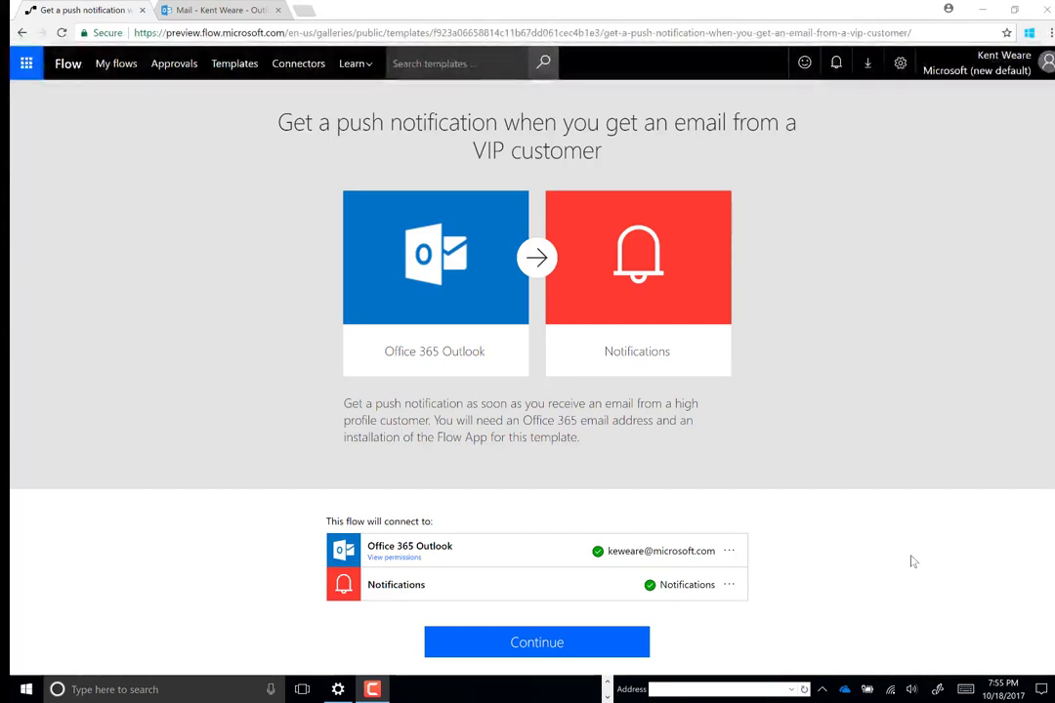
{"action": "left_click", "coordinate": [729, 551]}
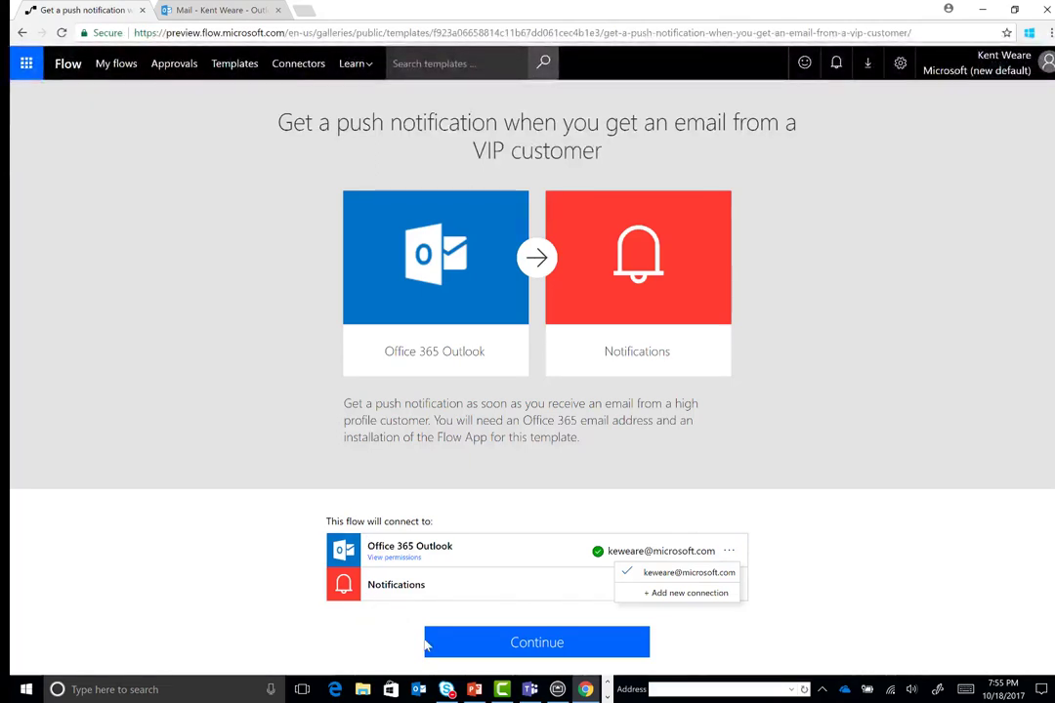
{"action": "left_click", "coordinate": [483, 646]}
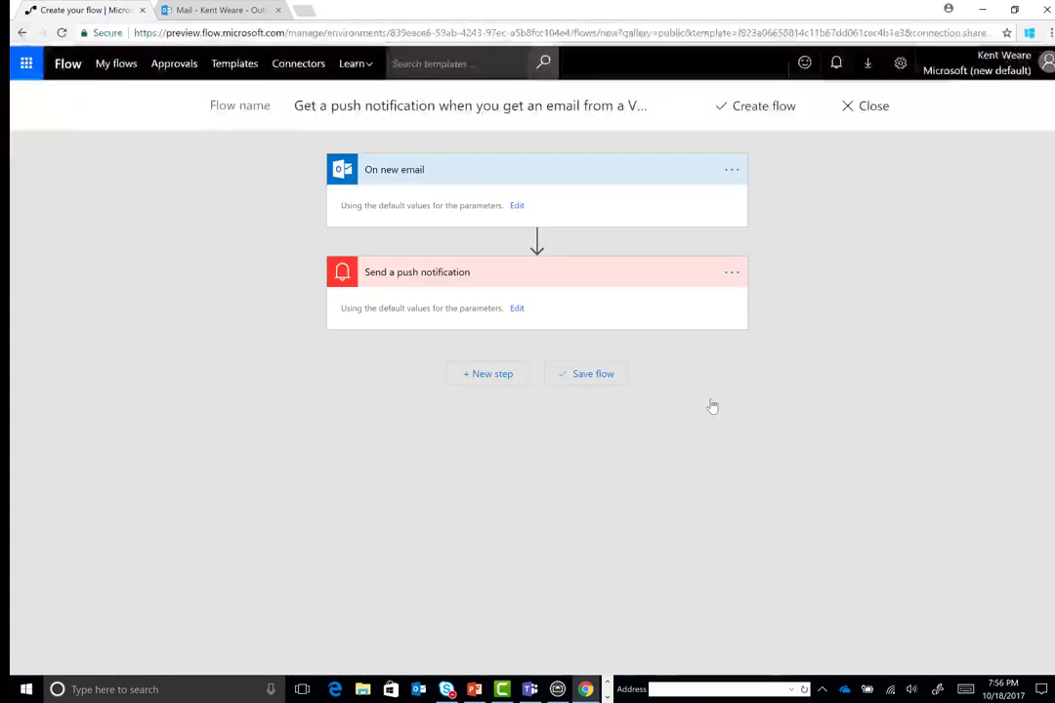
Filter the On new email trigger to the VIP sender's address and High importance
{"action": "left_click", "coordinate": [517, 205]}
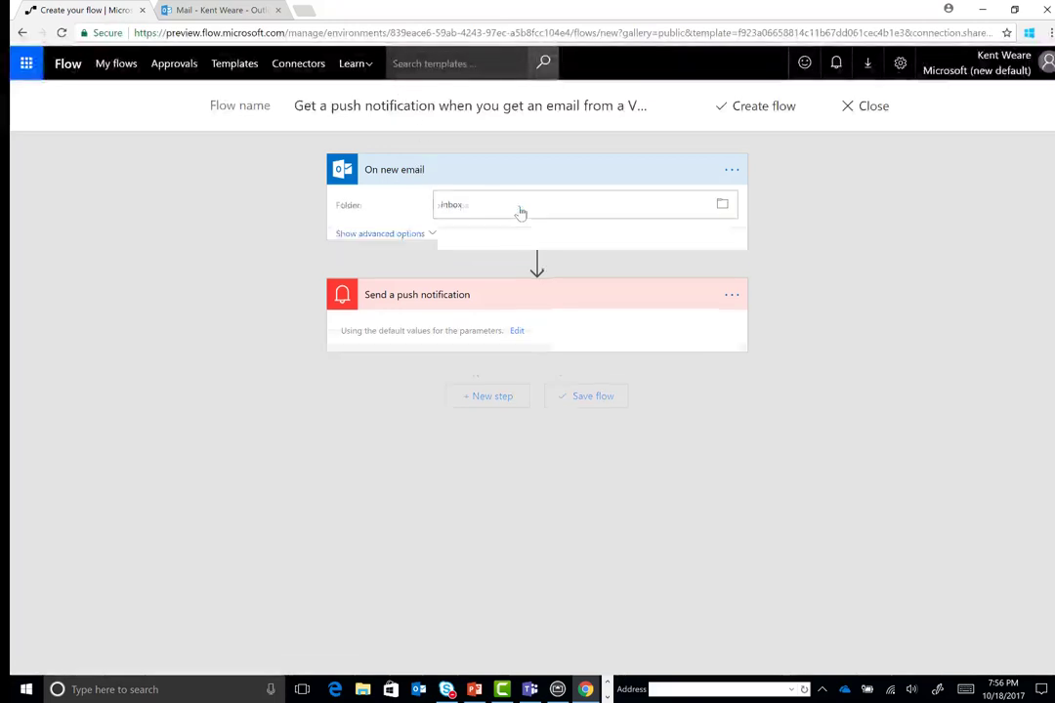
{"action": "left_click", "coordinate": [390, 238]}
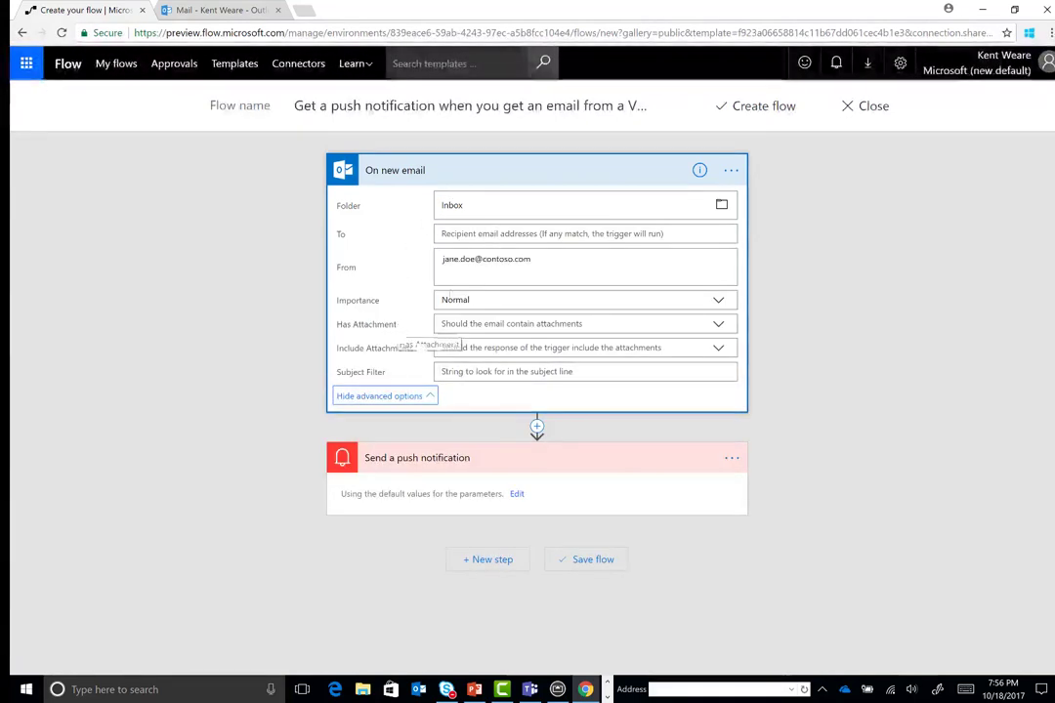
{"action": "left_click", "coordinate": [485, 265]}
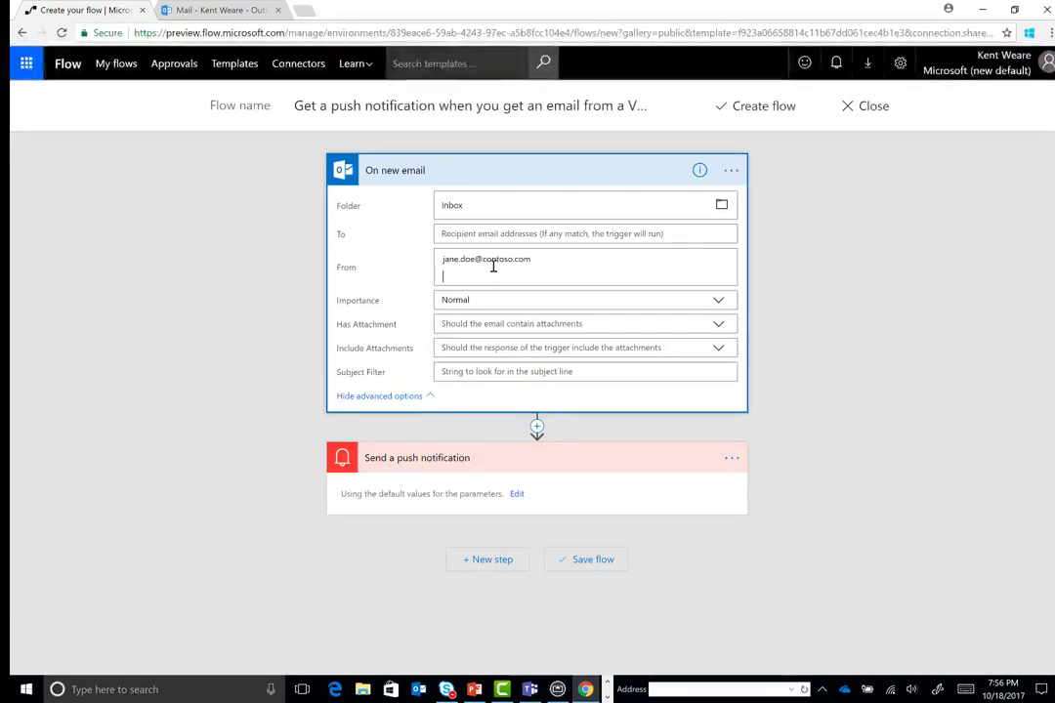
{"action": "key", "text": "ctrl+a"}
{"action": "key", "text": "BackSpace"}
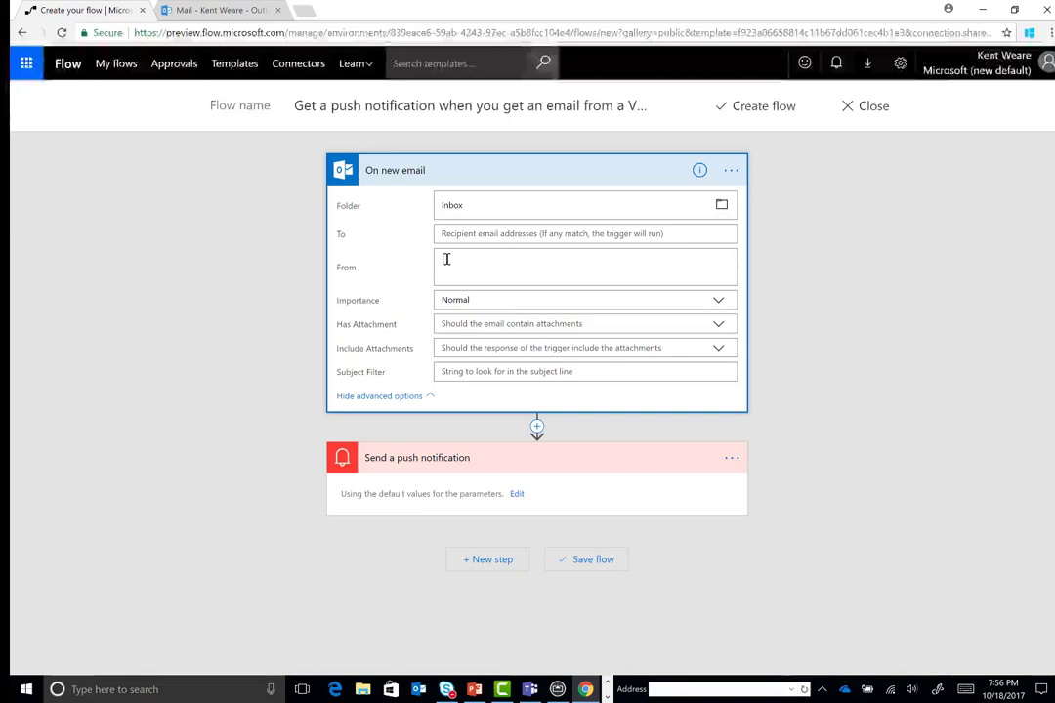
{"action": "left_click", "coordinate": [714, 303]}
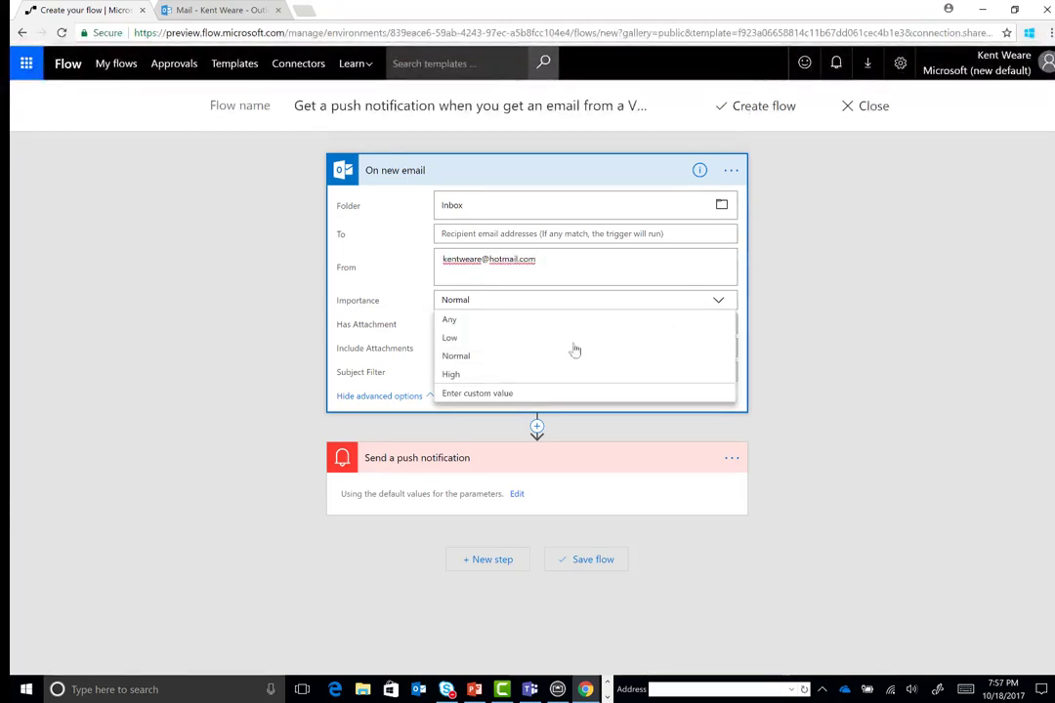
{"action": "left_click", "coordinate": [458, 375]}
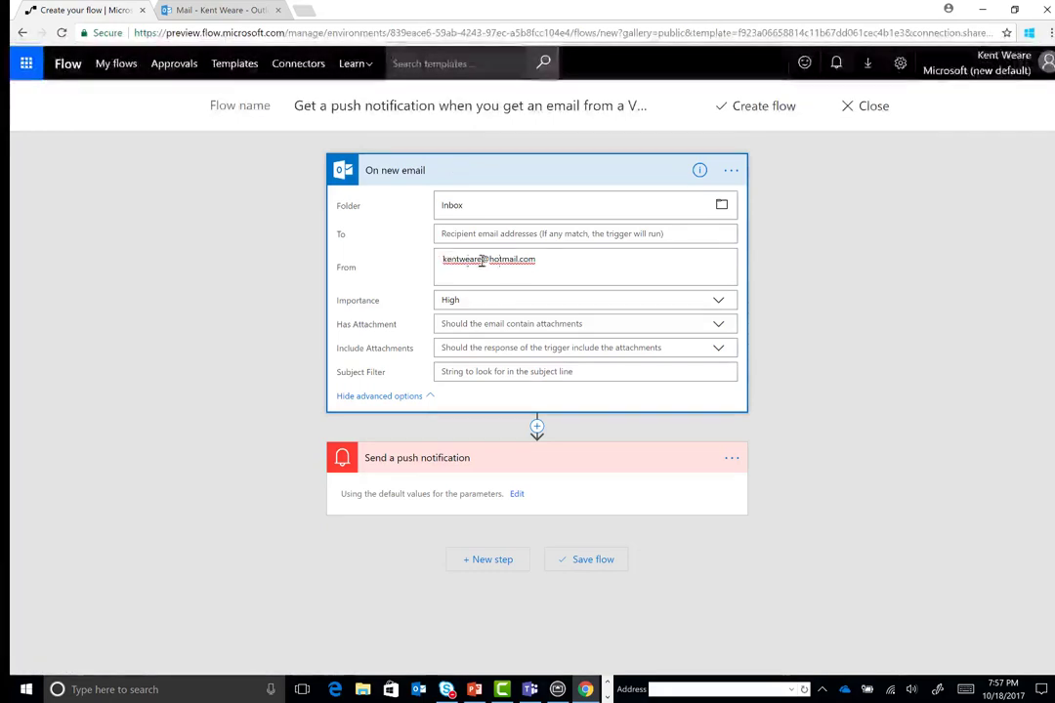
{"action": "left_click", "coordinate": [545, 260]}
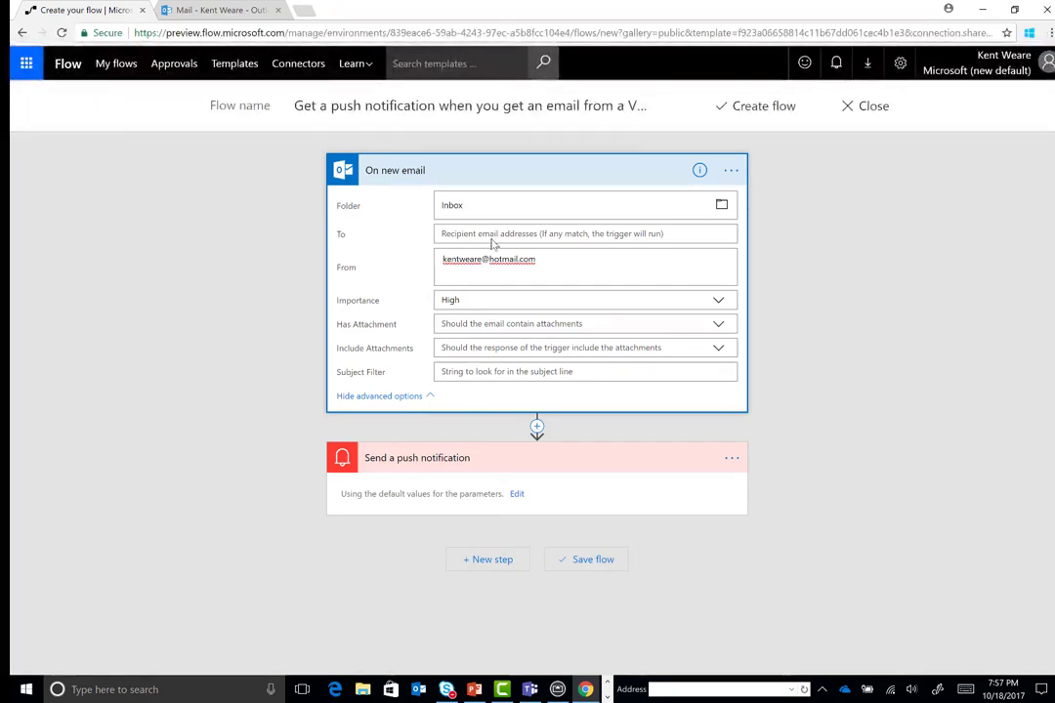
{"action": "left_click", "coordinate": [499, 175]}
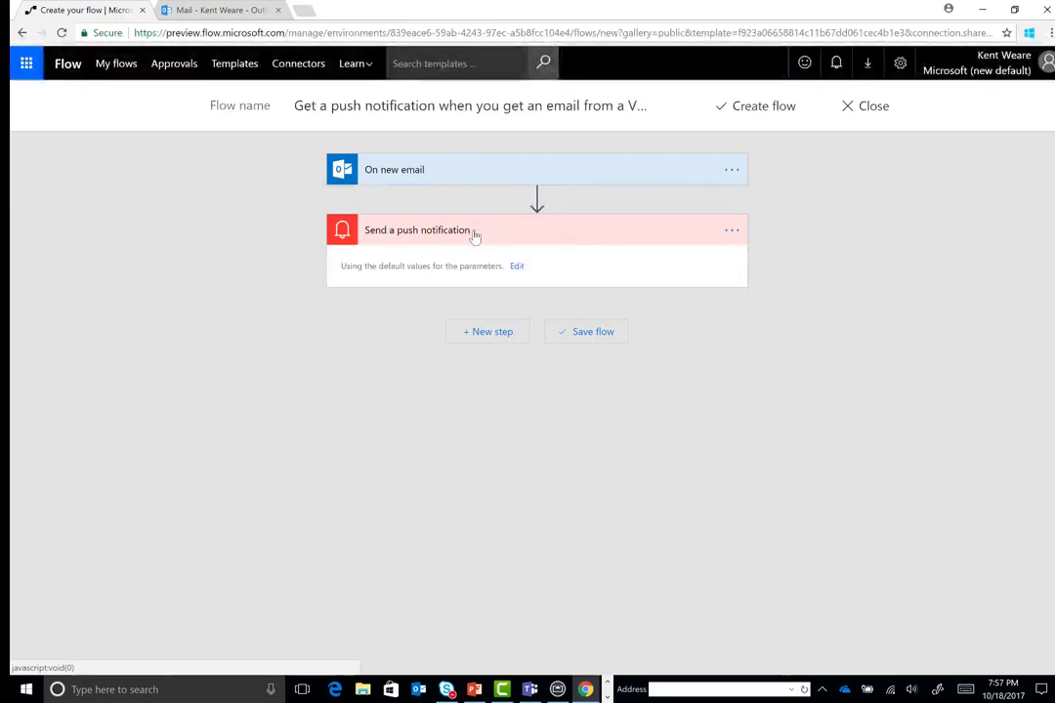
Append the From dynamic value after Subject in the push notification text
{"action": "left_click", "coordinate": [475, 235]}
{"action": "left_click", "coordinate": [474, 235]}
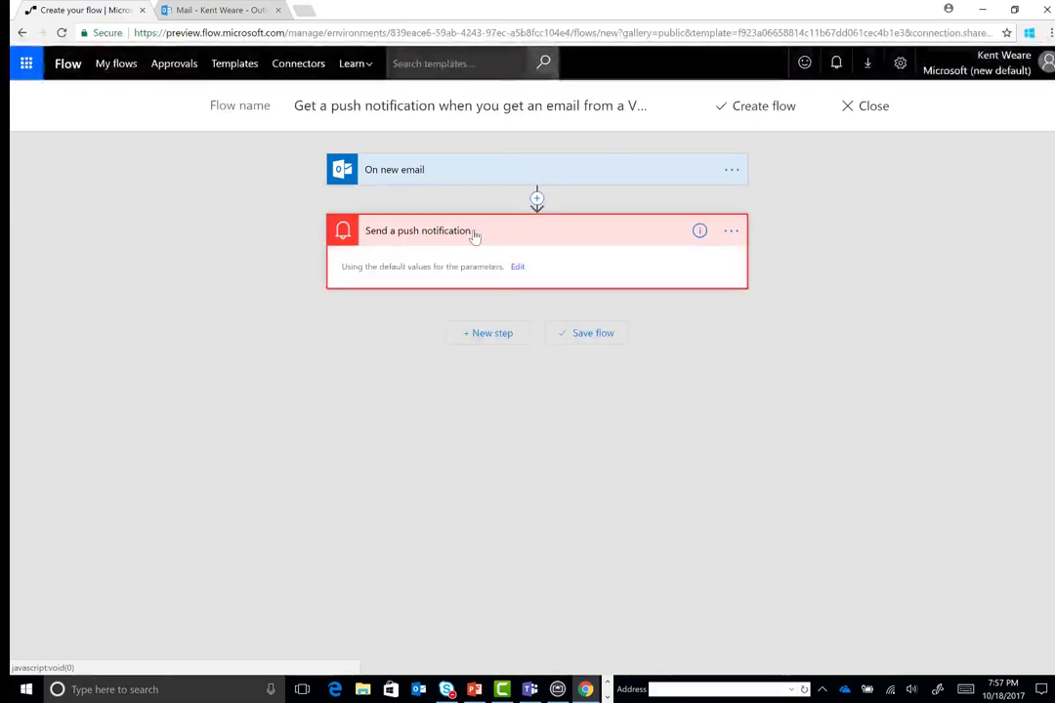
{"action": "left_click", "coordinate": [515, 267]}
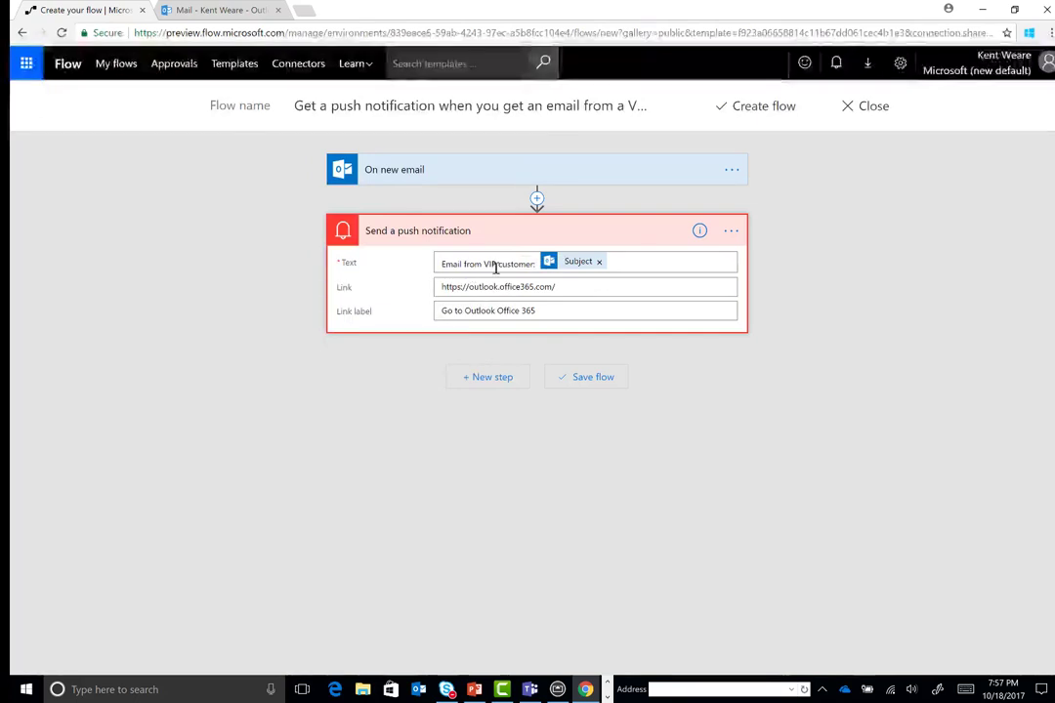
{"action": "left_click", "coordinate": [617, 261]}
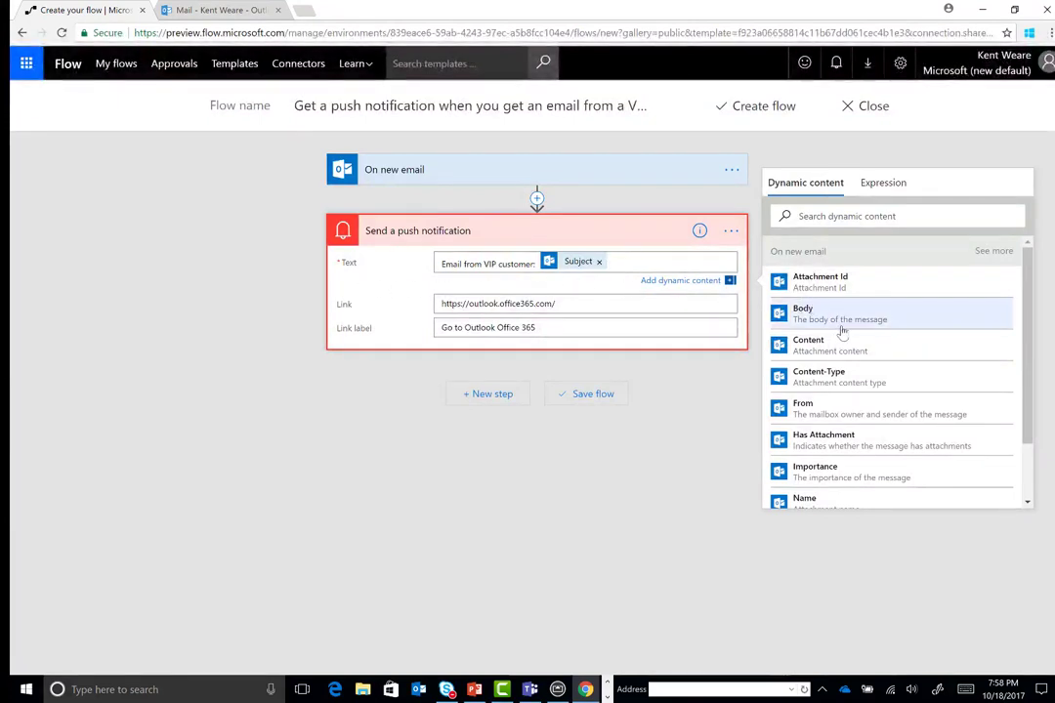
{"action": "scroll", "coordinate": [842, 332], "scroll_direction": "down", "scroll_amount": 2}
{"action": "scroll", "coordinate": [842, 332], "scroll_direction": "up", "scroll_amount": 2}
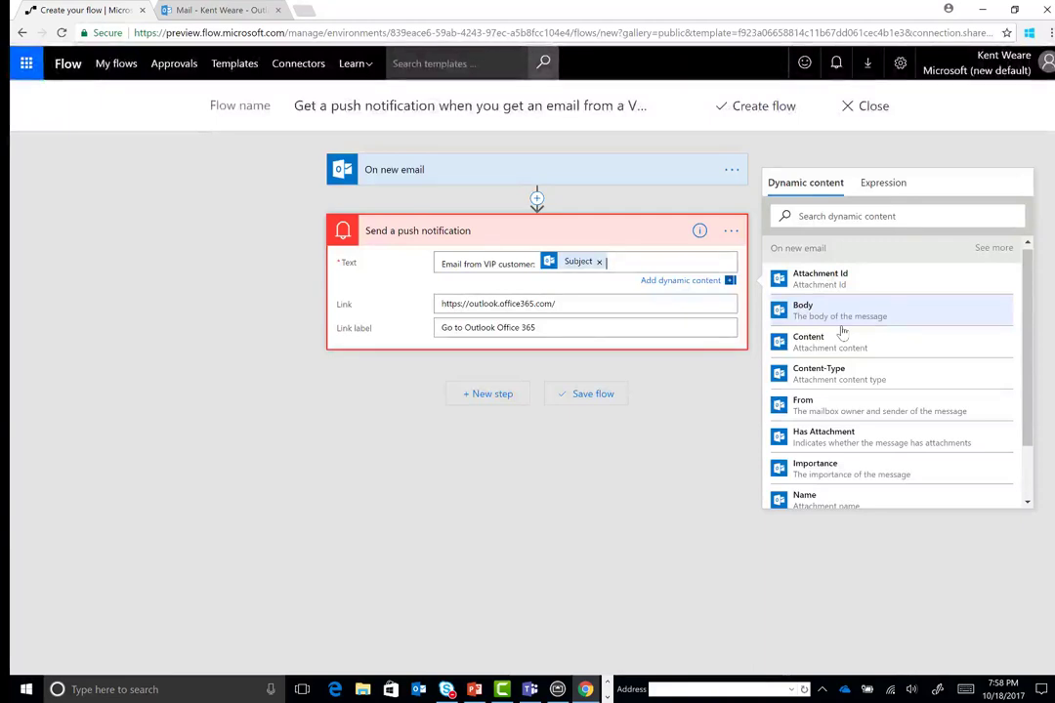
{"action": "left_click", "coordinate": [853, 411]}
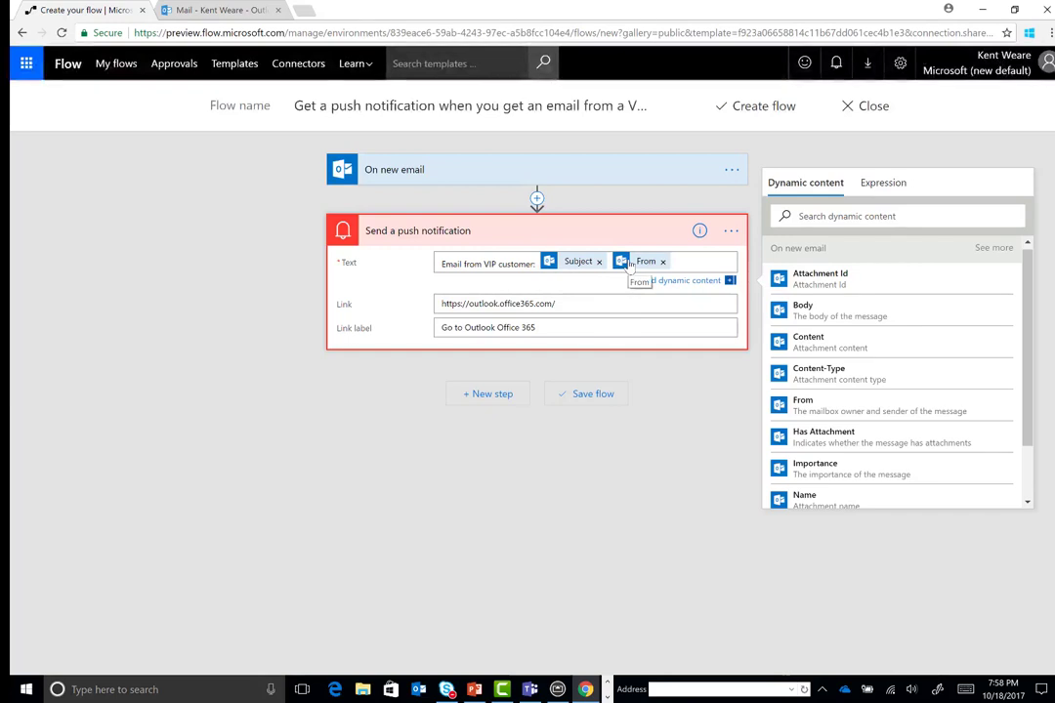
Create the flow, resolving the duplicate-name error by prefixing the name with 'MVPDays'
{"action": "left_click", "coordinate": [763, 111]}
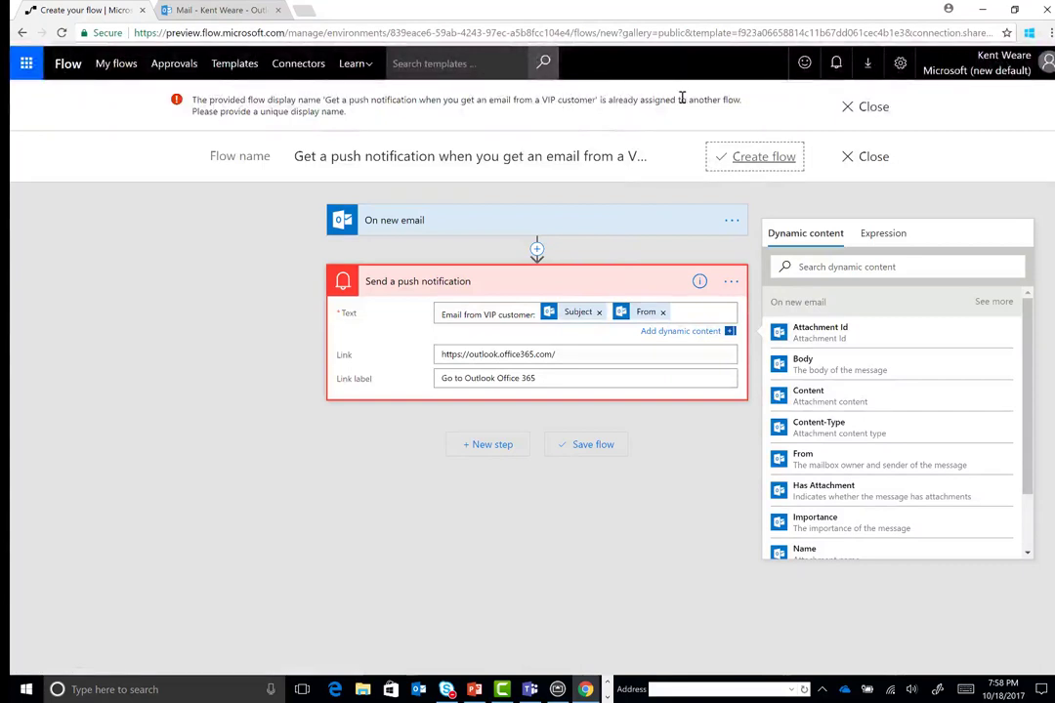
{"action": "left_click", "coordinate": [874, 107]}
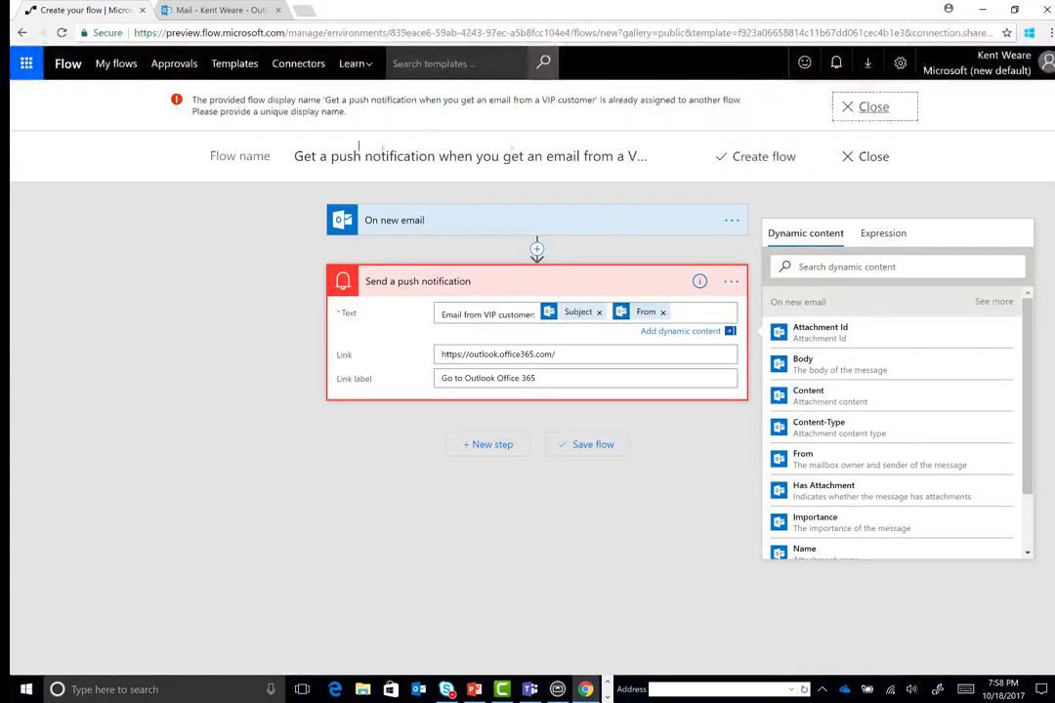
{"action": "left_click", "coordinate": [301, 154]}
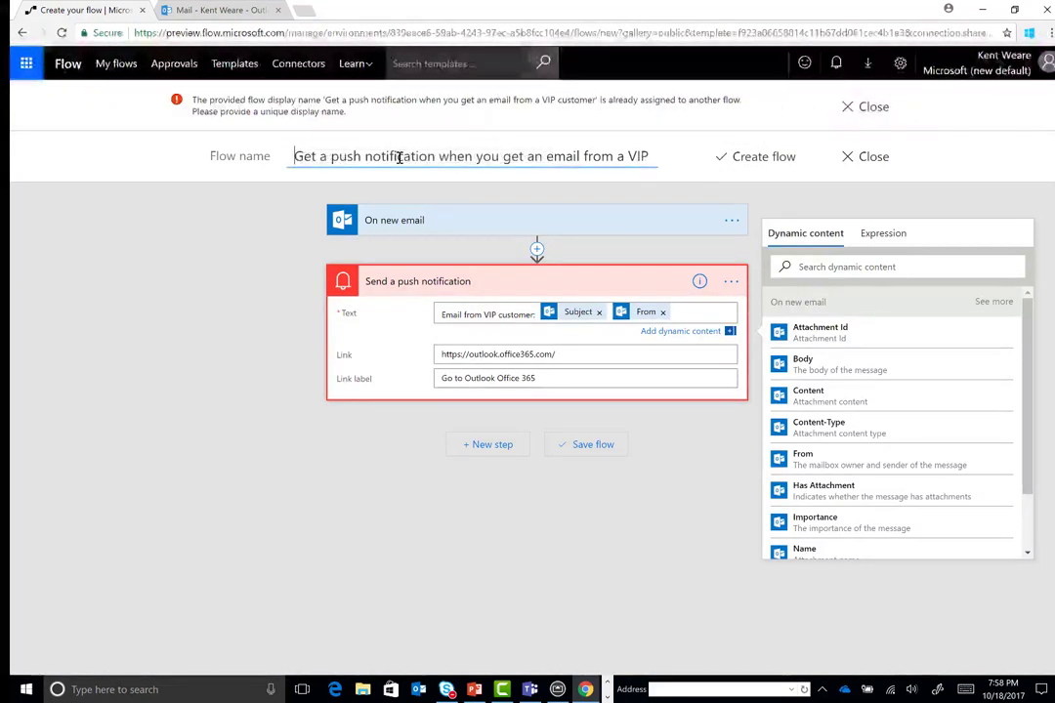
{"action": "type", "text": "MVPDays"}
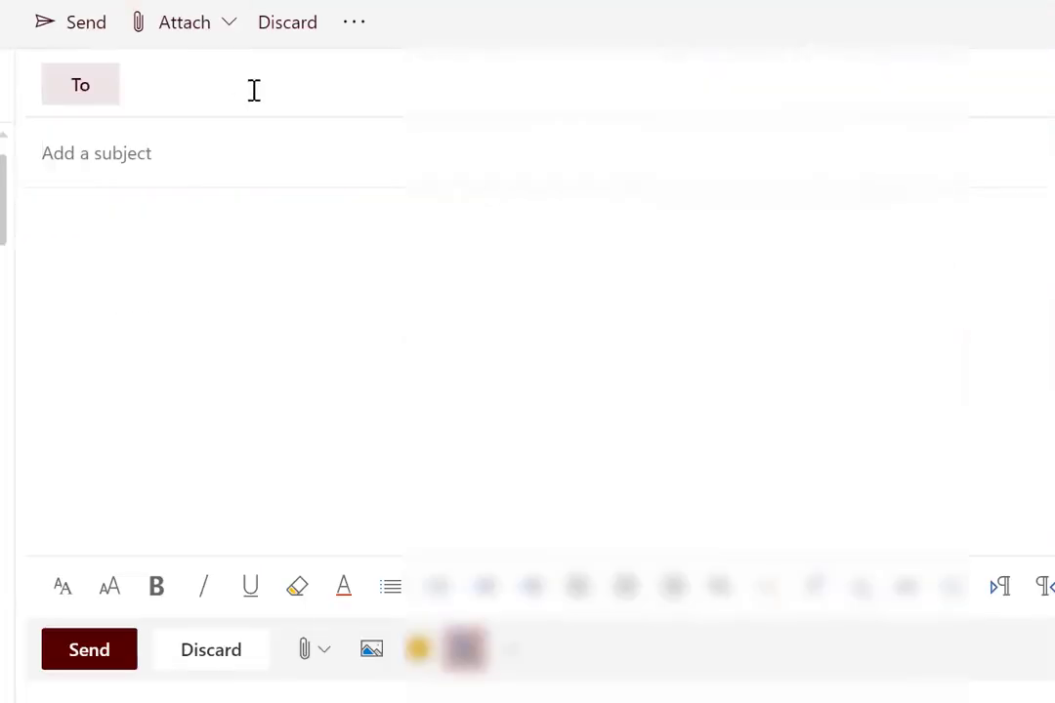
Write an email to the recipient titled 'Outage' asking them to take a look, with a sign-off
{"action": "left_click", "coordinate": [190, 86]}
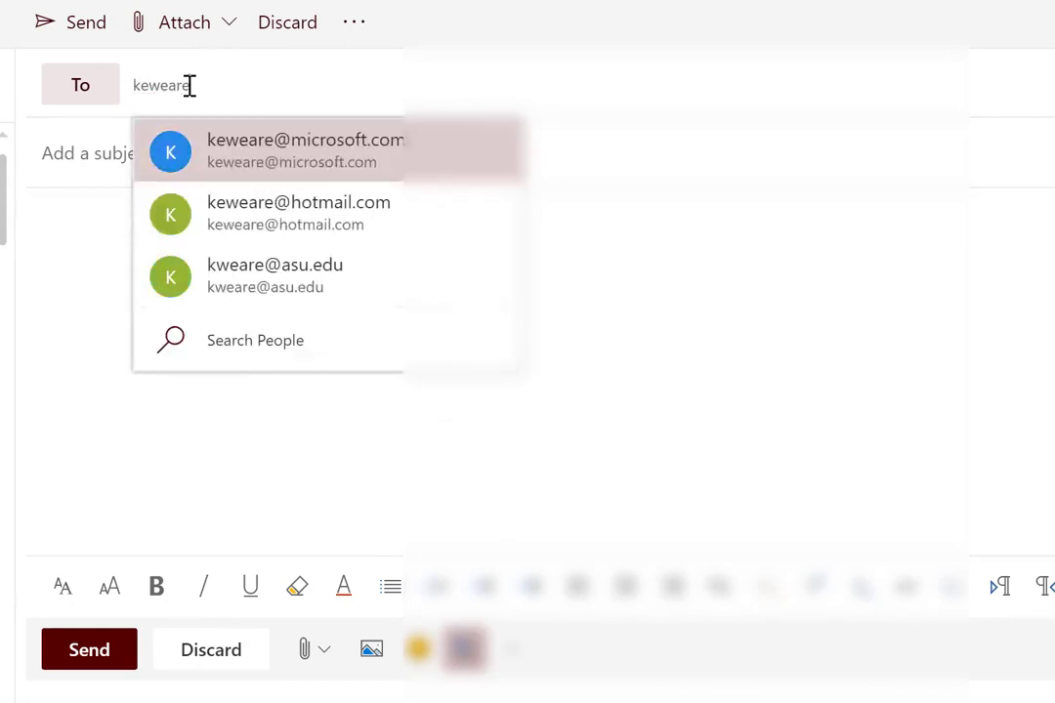
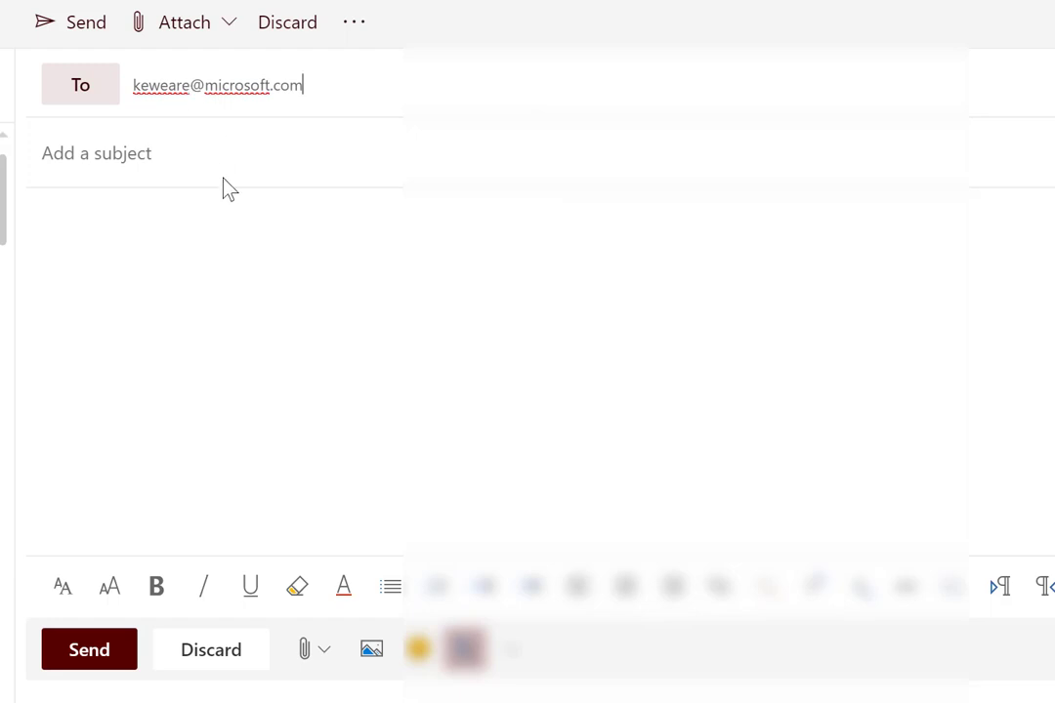
{"action": "left_click", "coordinate": [224, 160]}
{"action": "type", "text": "H"}
{"action": "key", "text": "BackSpace"}
{"action": "type", "text": "Outage"}
{"action": "key", "text": "Tab"}
{"action": "type", "text": "Hi,"}
{"action": "key", "text": "Return"}
{"action": "key", "text": "Return"}
{"action": "type", "text": "We have an ou"}
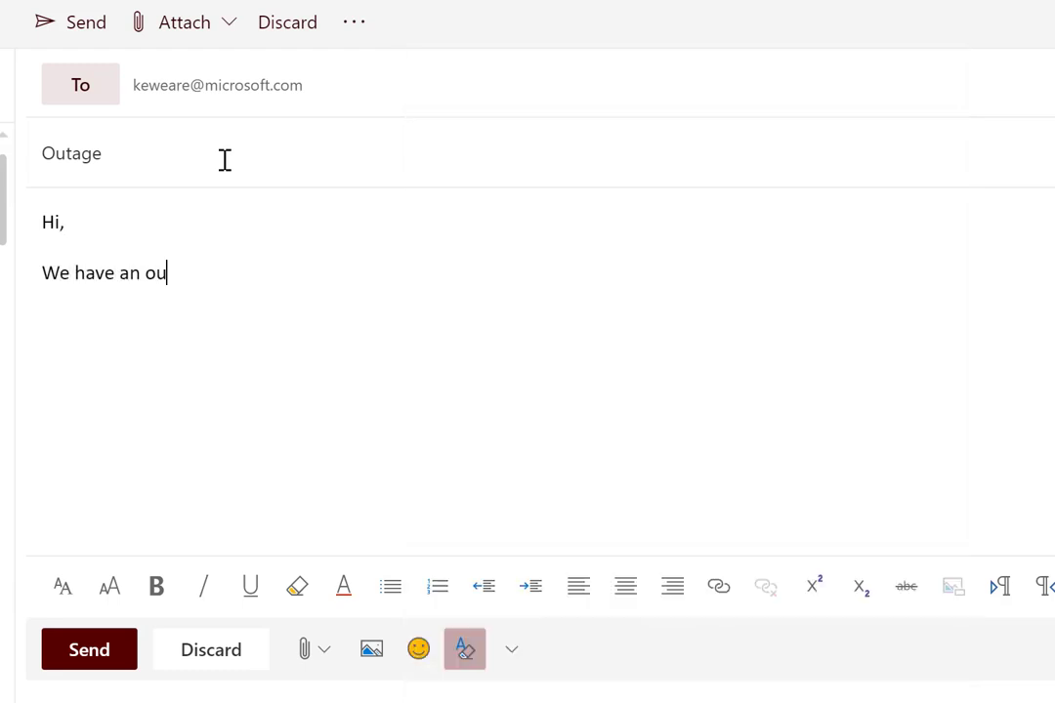
{"action": "type", "text": "tage right now, c"}
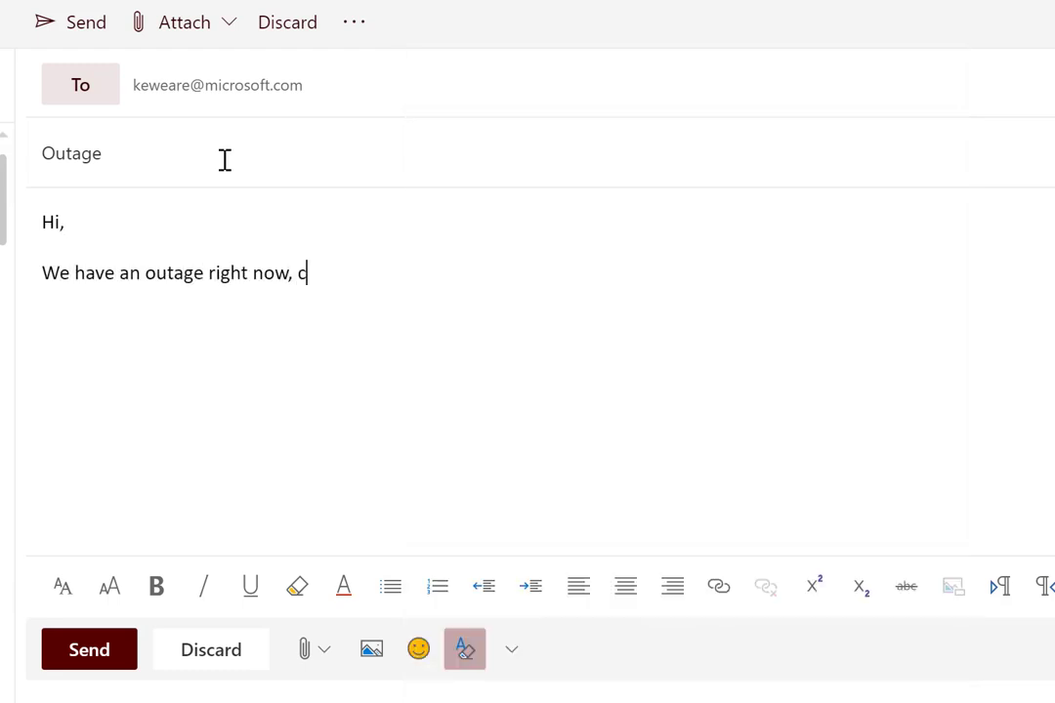
{"action": "type", "text": "an yout a"}
{"action": "key", "text": "BackSpace"}
{"action": "key", "text": "BackSpace"}
{"action": "key", "text": "BackSpace"}
{"action": "type", "text": "take a look."}
{"action": "key", "text": "Return"}
{"action": "type", "text": "Kent"}
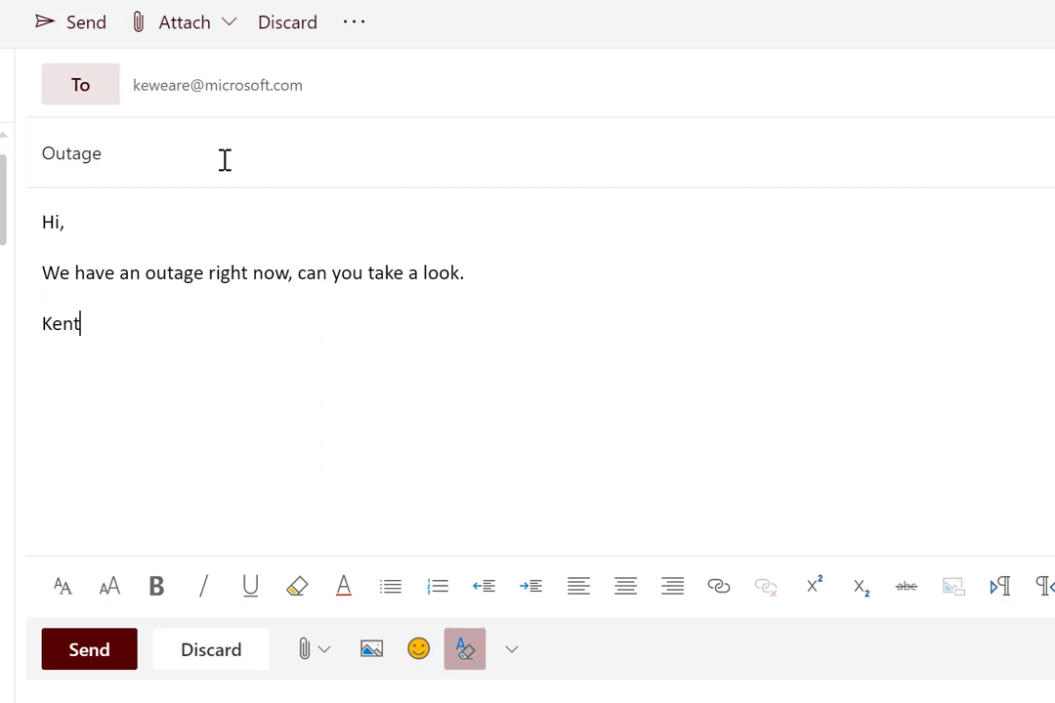
Mark the Outage email as High importance and send it
{"action": "left_click", "coordinate": [356, 22]}
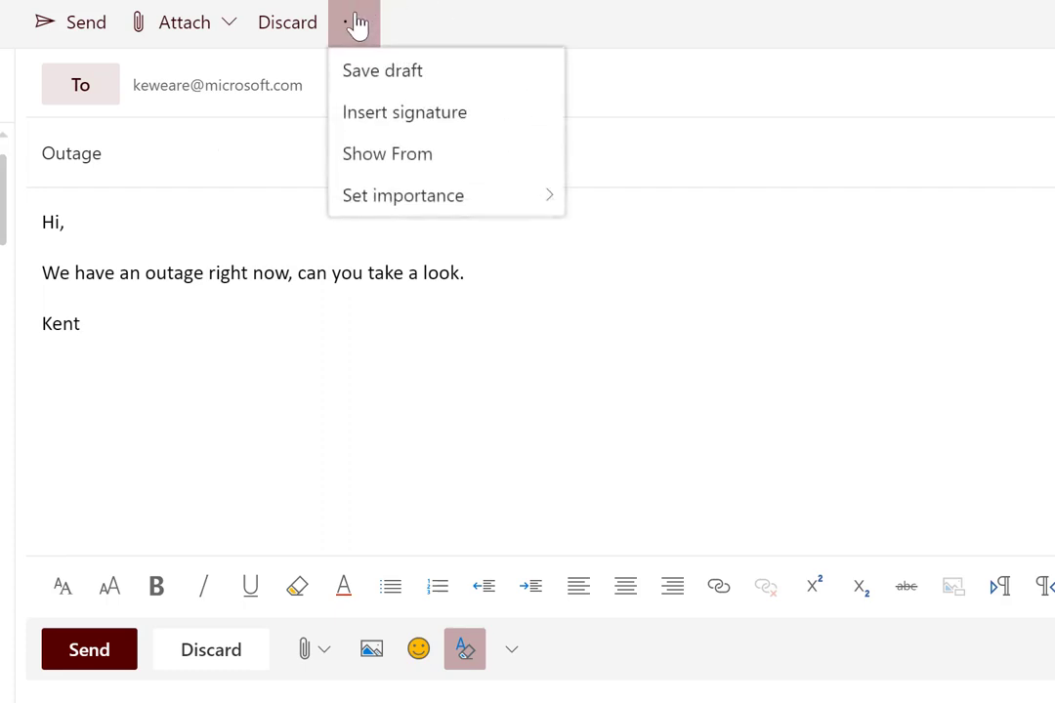
{"action": "left_click", "coordinate": [420, 203]}
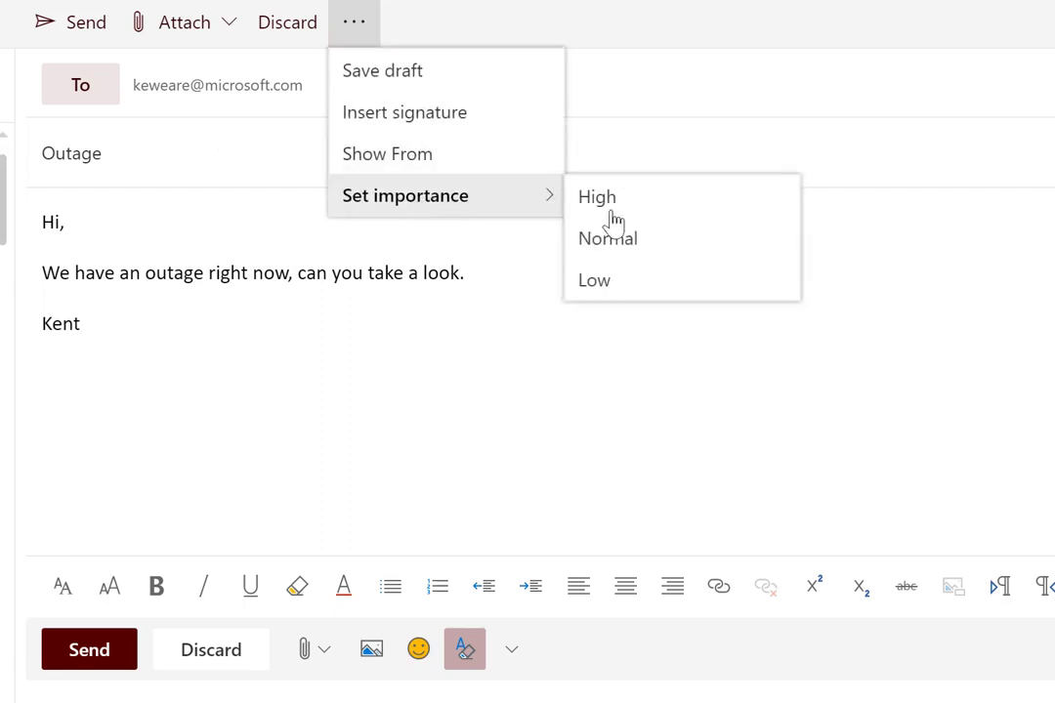
{"action": "left_click", "coordinate": [611, 219]}
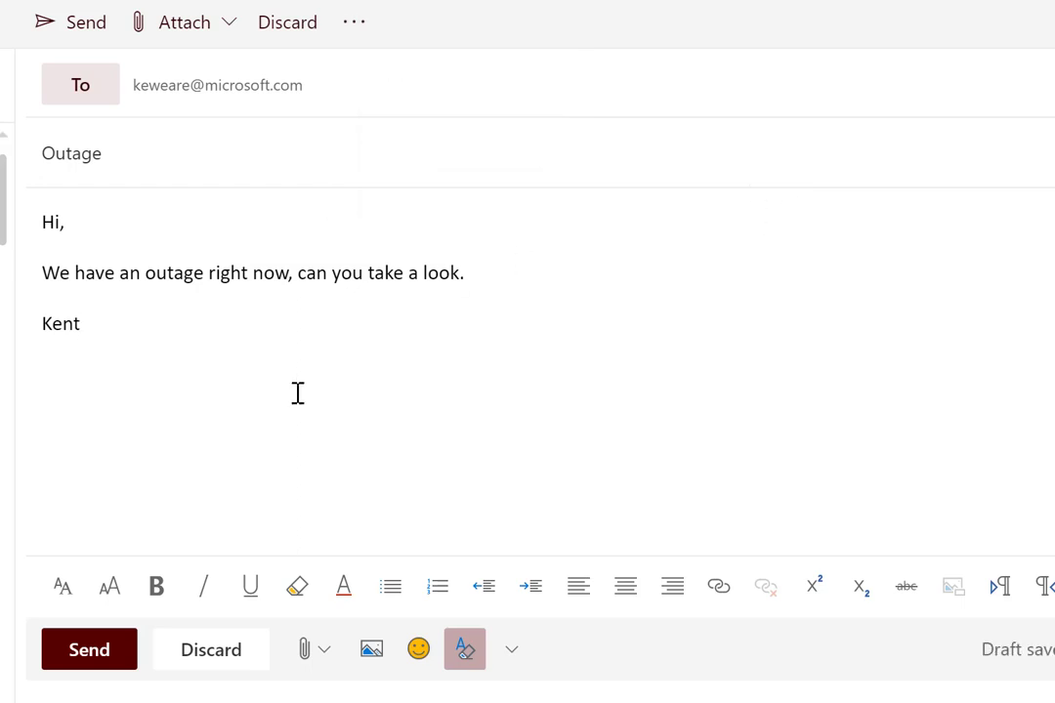
{"action": "left_click", "coordinate": [86, 654]}
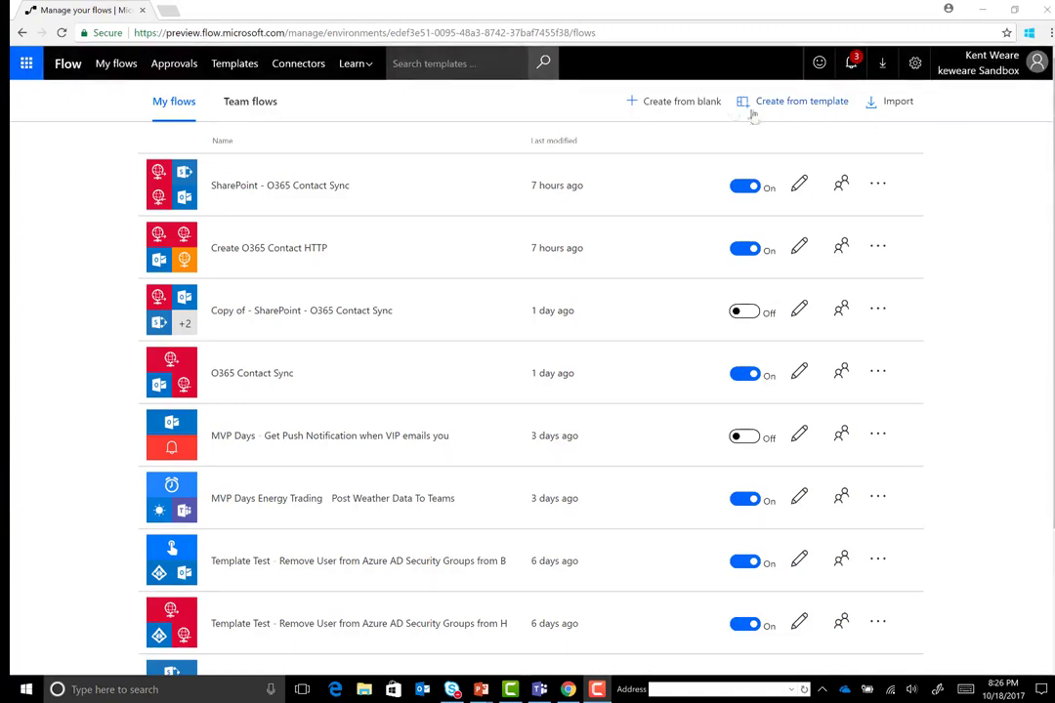
Start a blank flow with a Schedule Recurrence trigger every 1 Minute, leaving time zone unset
{"action": "left_click", "coordinate": [688, 104]}
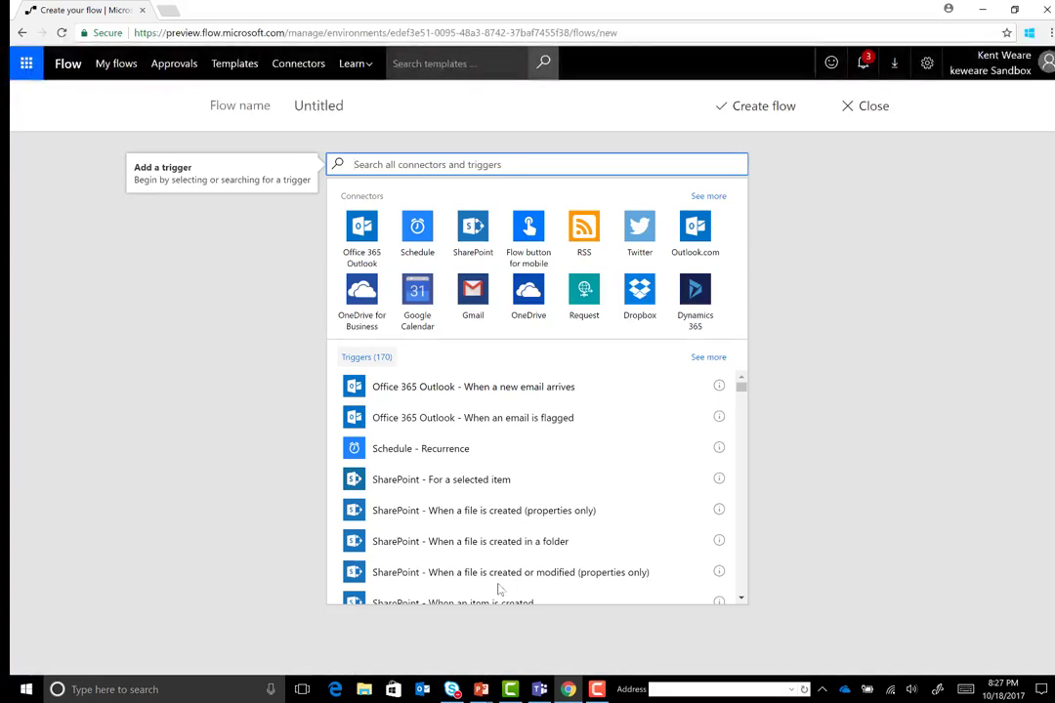
{"action": "left_click", "coordinate": [417, 232]}
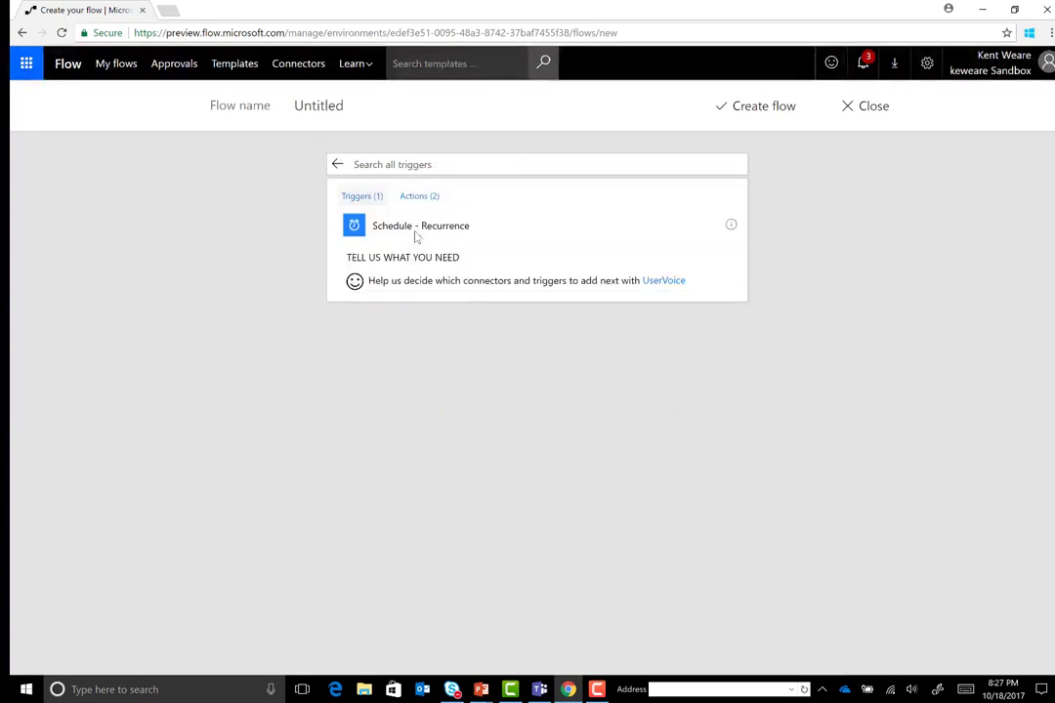
{"action": "left_click", "coordinate": [418, 234]}
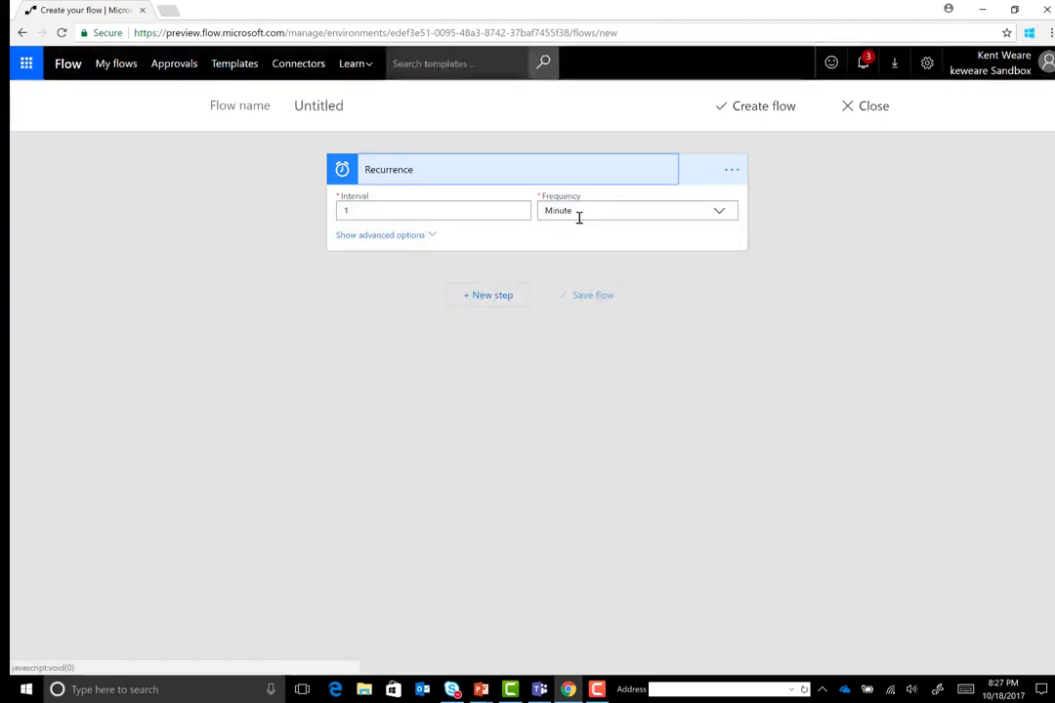
{"action": "left_click", "coordinate": [722, 211]}
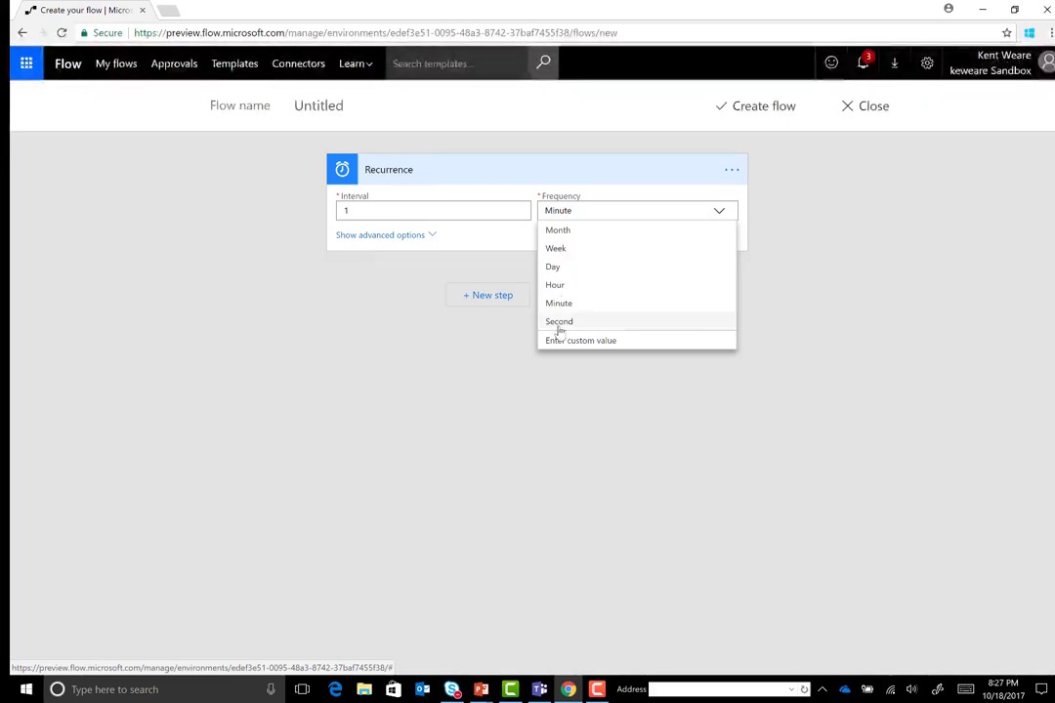
{"action": "left_click", "coordinate": [384, 235]}
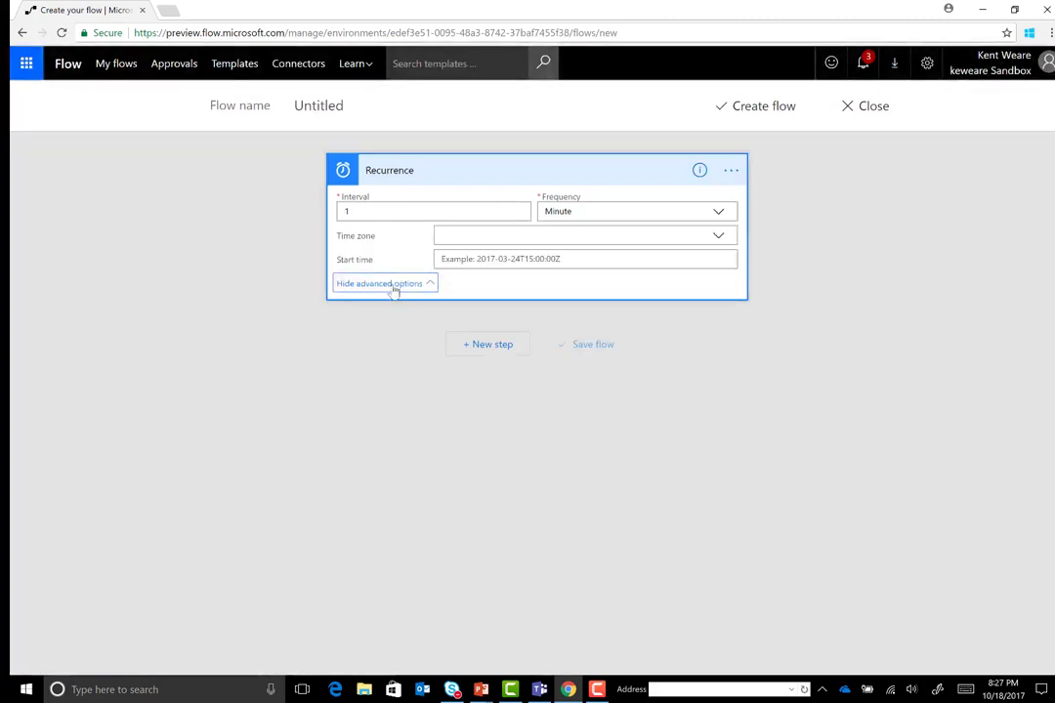
{"action": "left_click", "coordinate": [718, 236]}
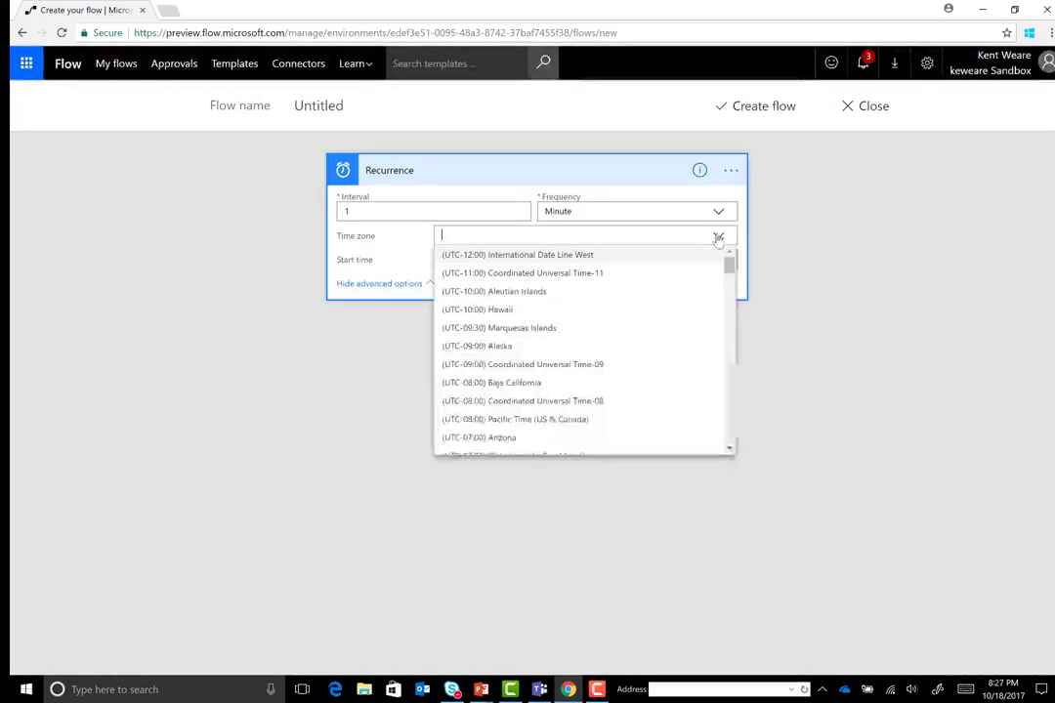
{"action": "left_click", "coordinate": [801, 256]}
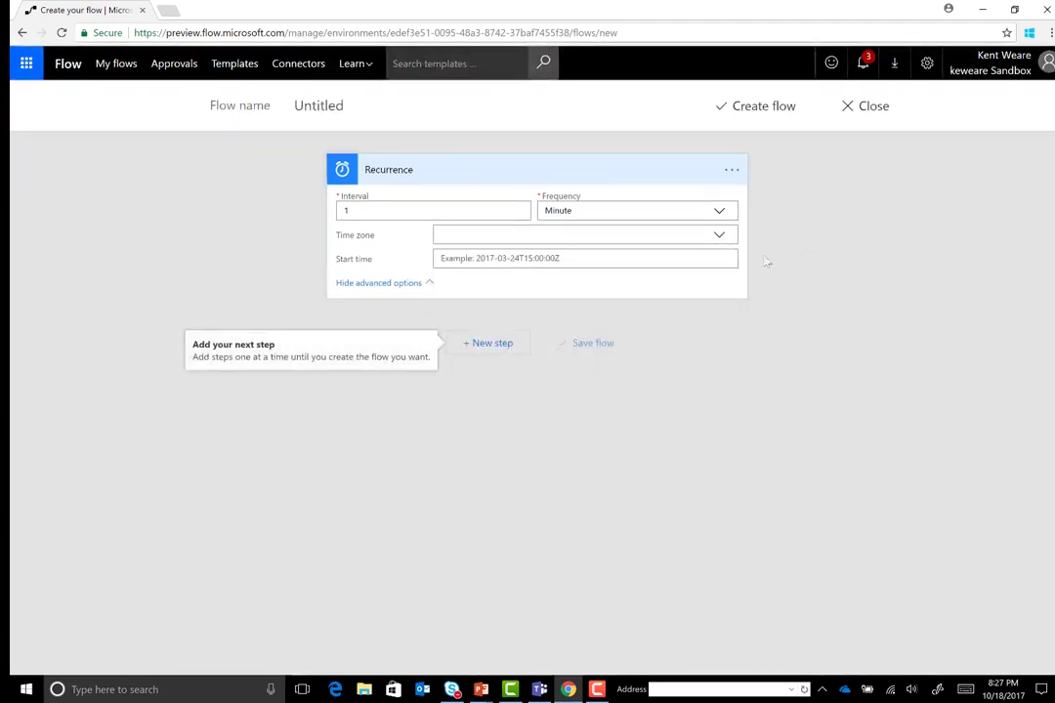
{"action": "left_click", "coordinate": [719, 258]}
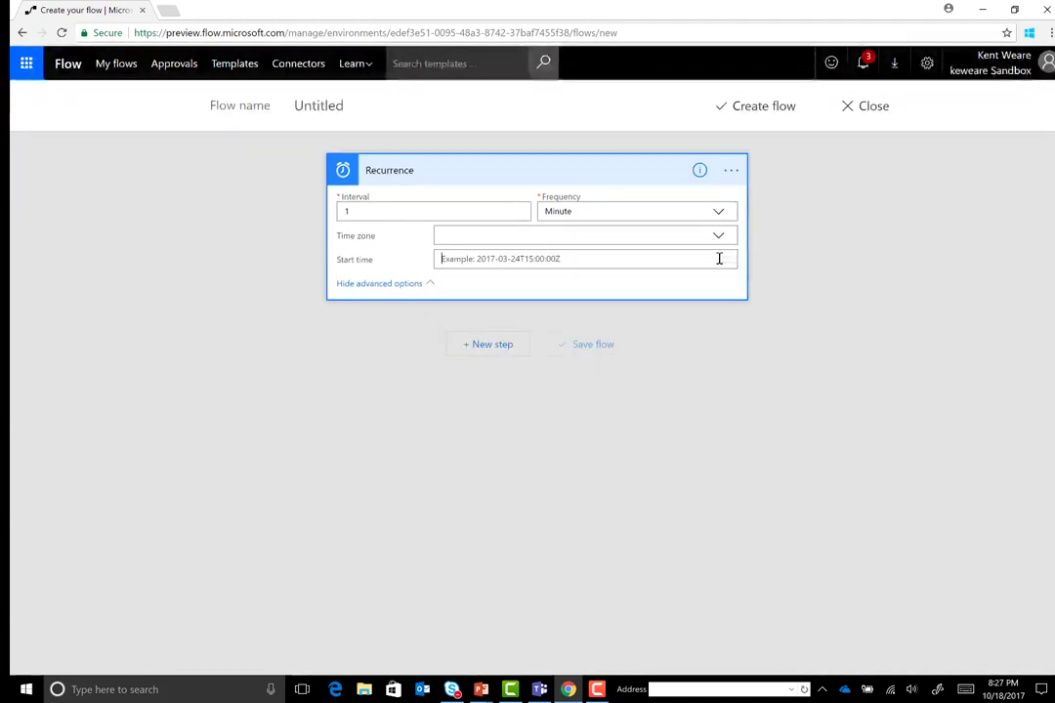
{"action": "left_click", "coordinate": [470, 172]}
Add an MSN Weather Get current weather action for Seattle in Imperial units
{"action": "left_click", "coordinate": [487, 230]}
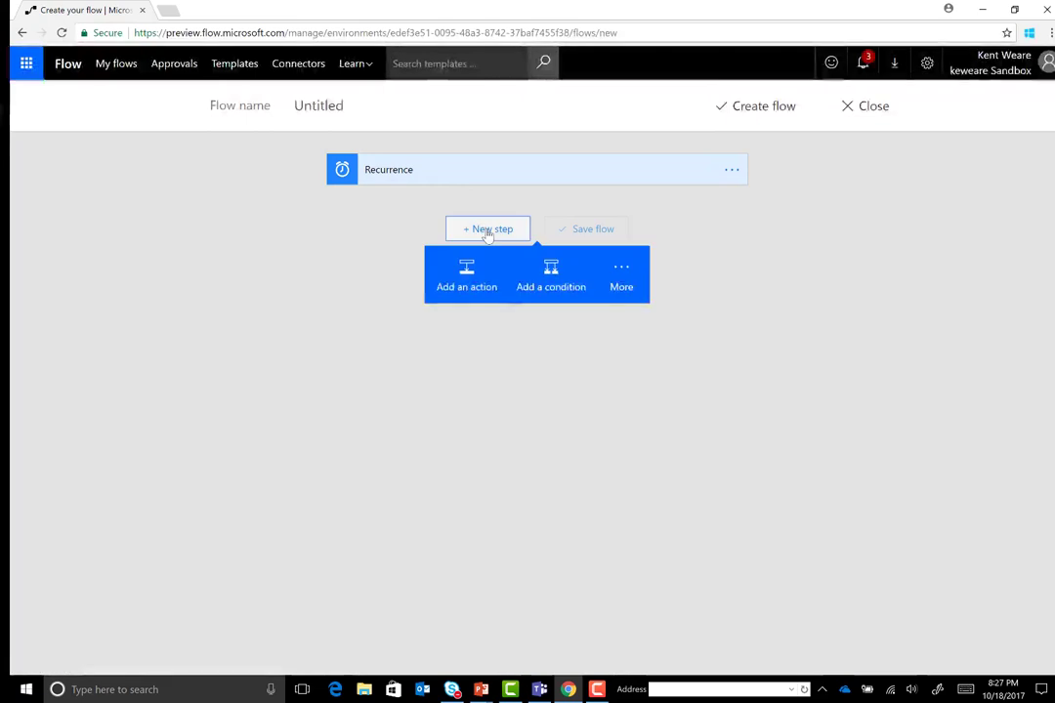
{"action": "left_click", "coordinate": [479, 281]}
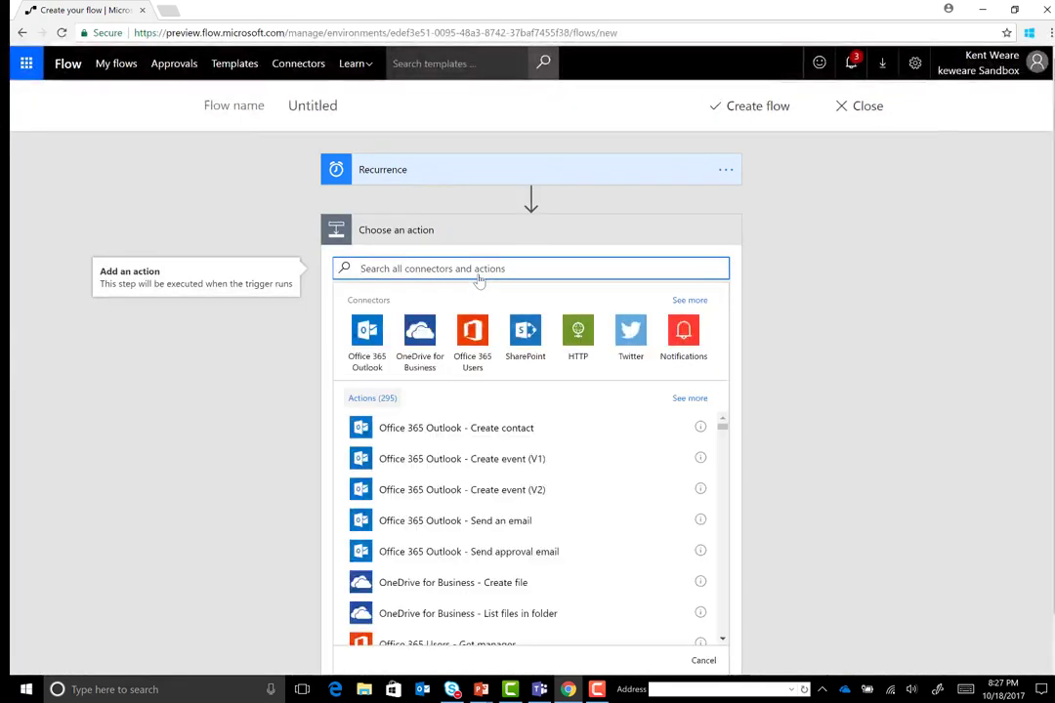
{"action": "type", "text": "we"}
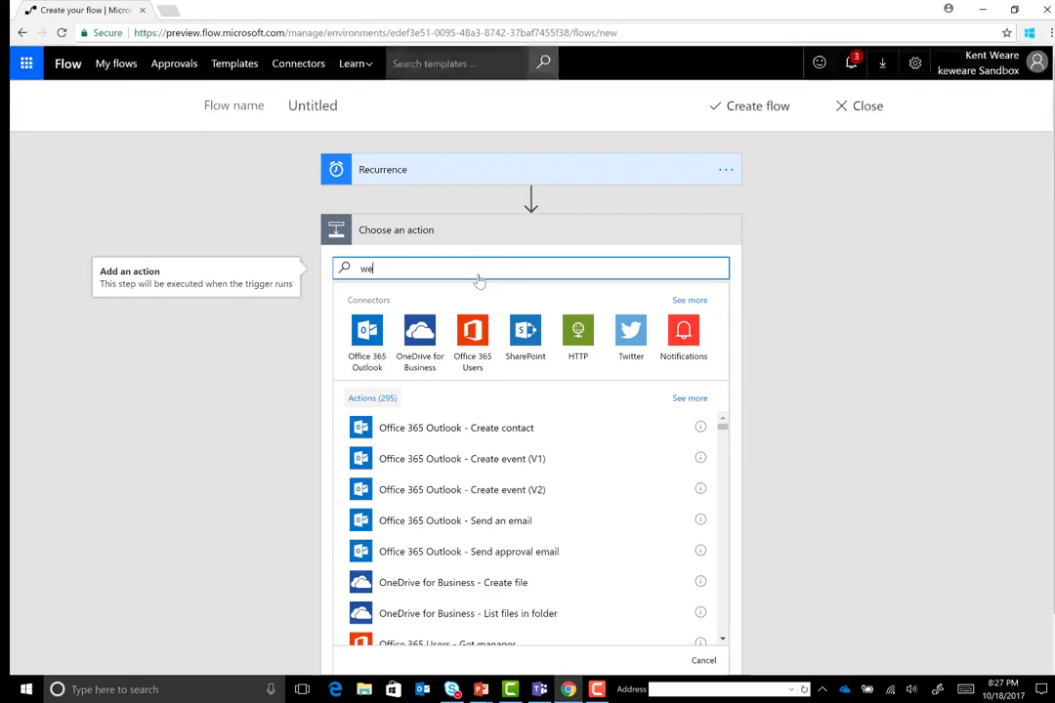
{"action": "type", "text": "ather"}
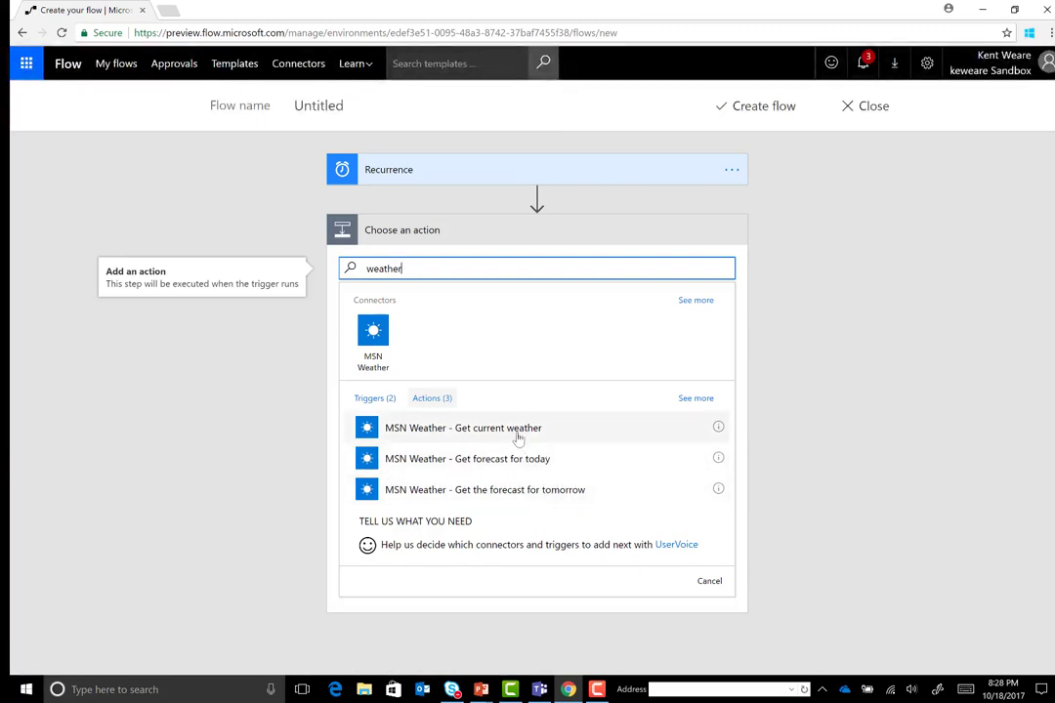
{"action": "left_click", "coordinate": [519, 435]}
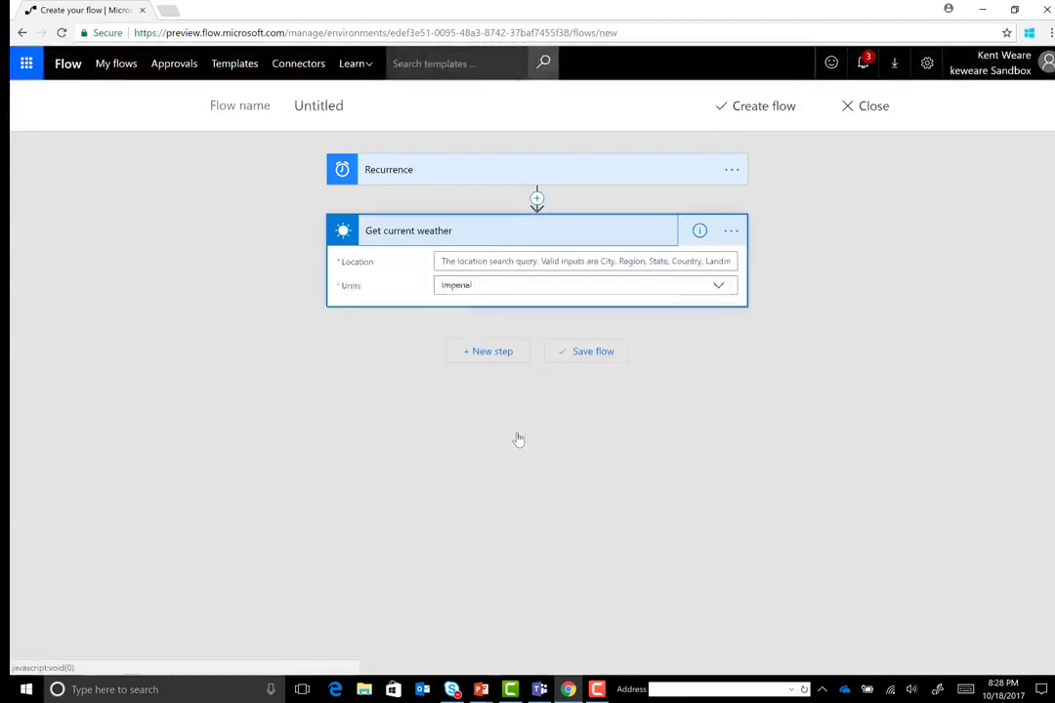
{"action": "left_click", "coordinate": [466, 264]}
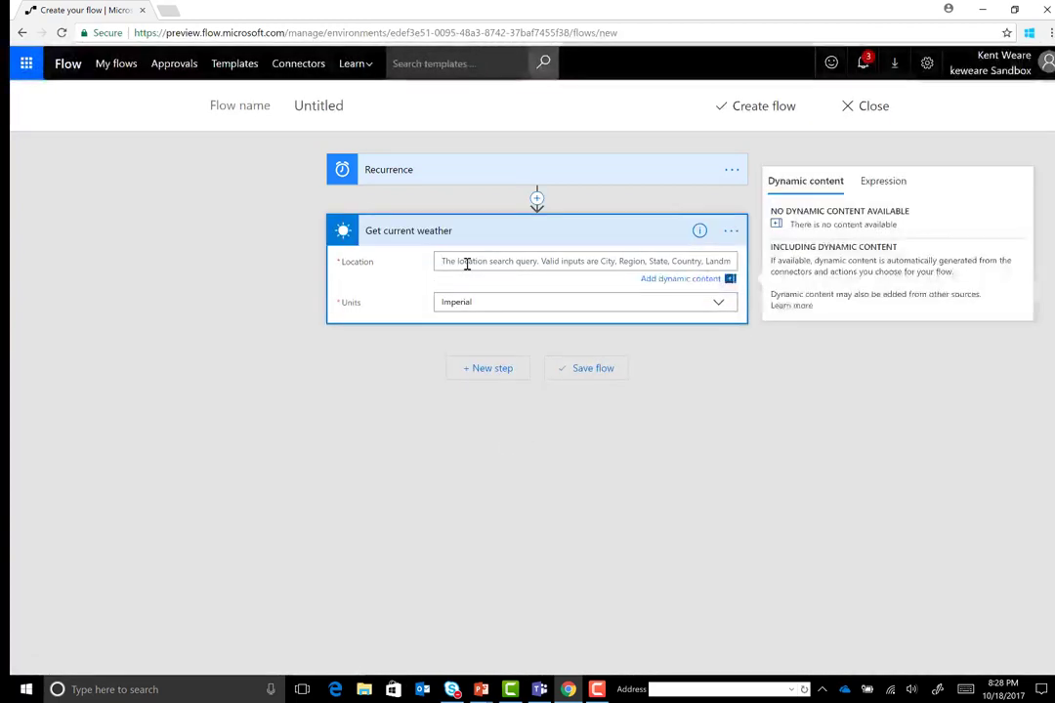
{"action": "type", "text": "Seattle"}
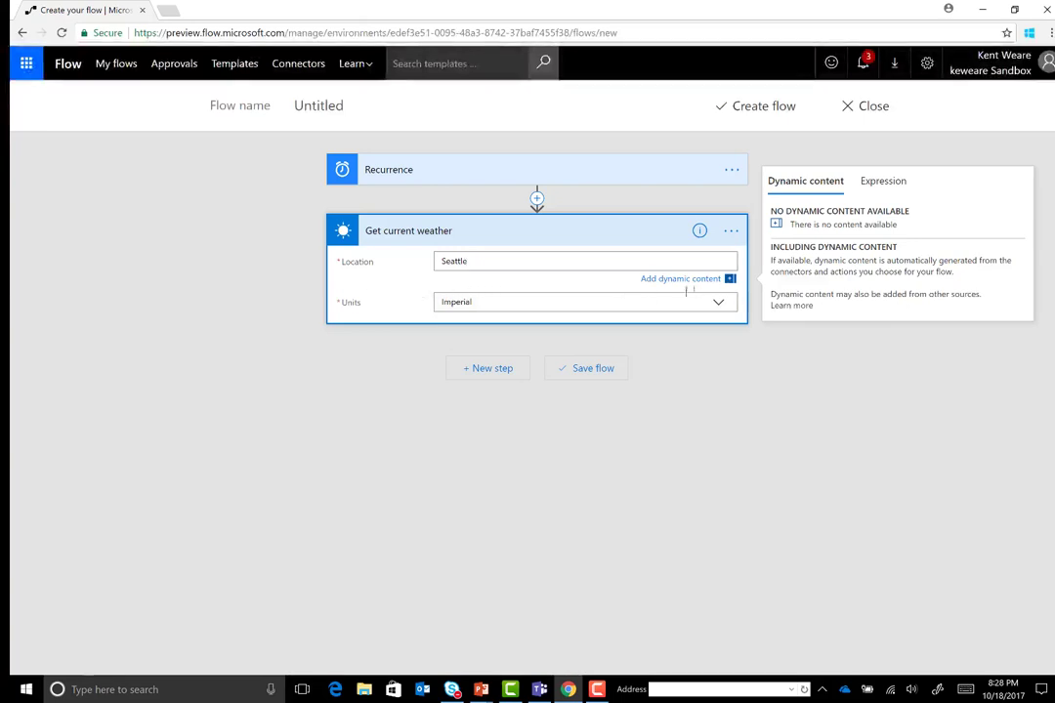
{"action": "left_click", "coordinate": [721, 304]}
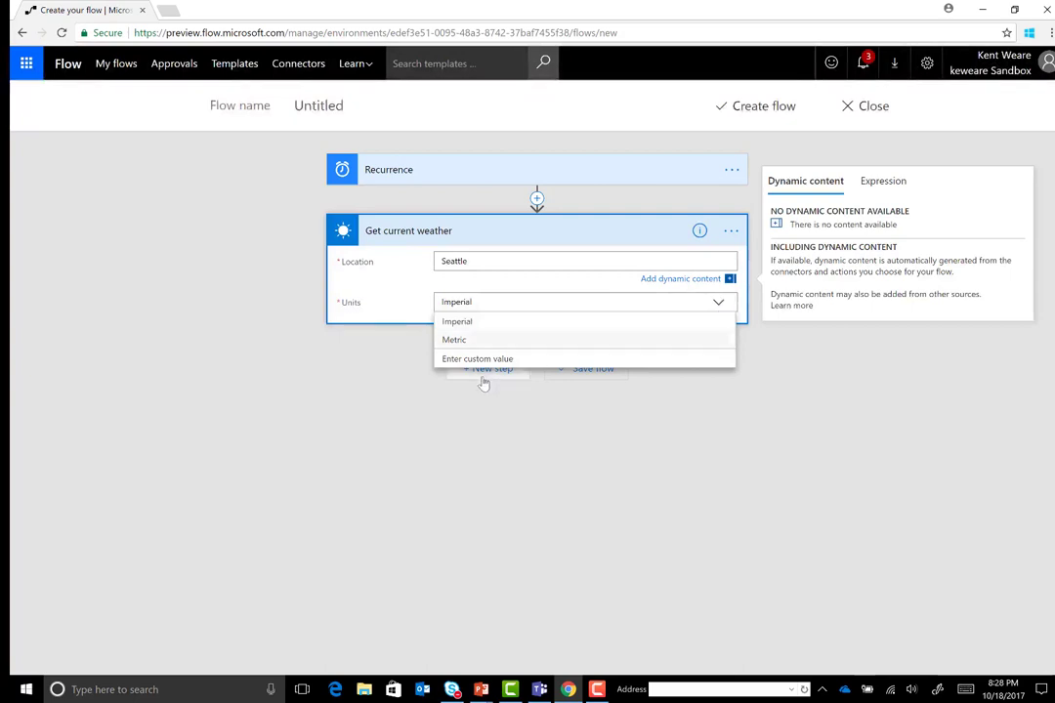
{"action": "left_click", "coordinate": [469, 323]}
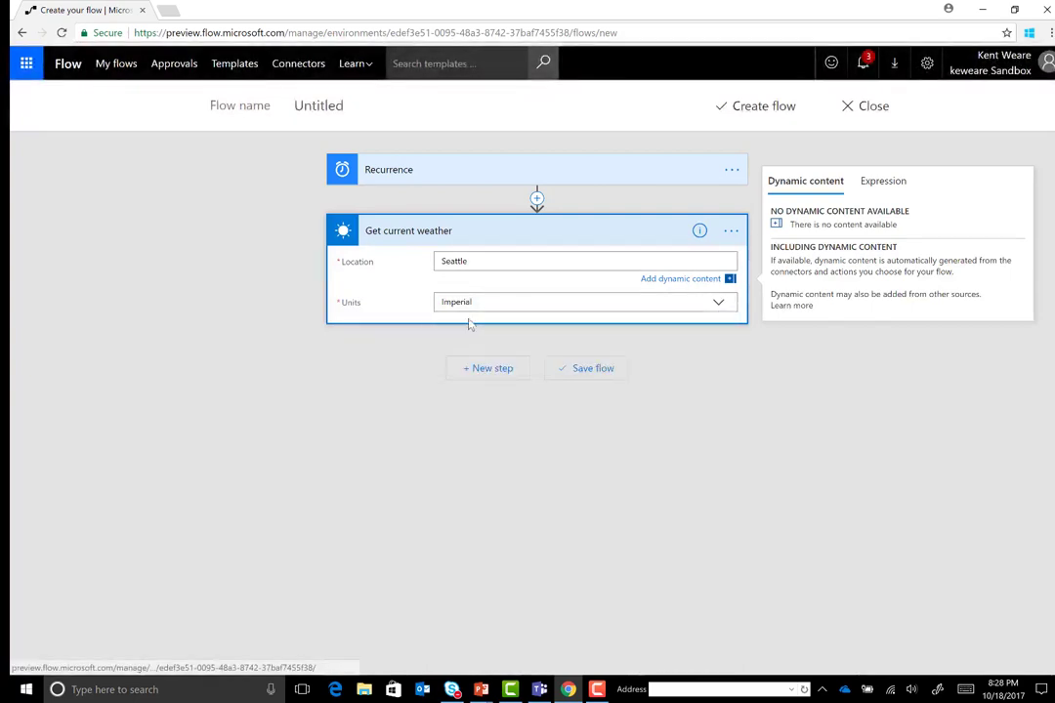
Add a Get the forecast for tomorrow action for Seattle, keeping Imperial units
{"action": "left_click", "coordinate": [474, 382]}
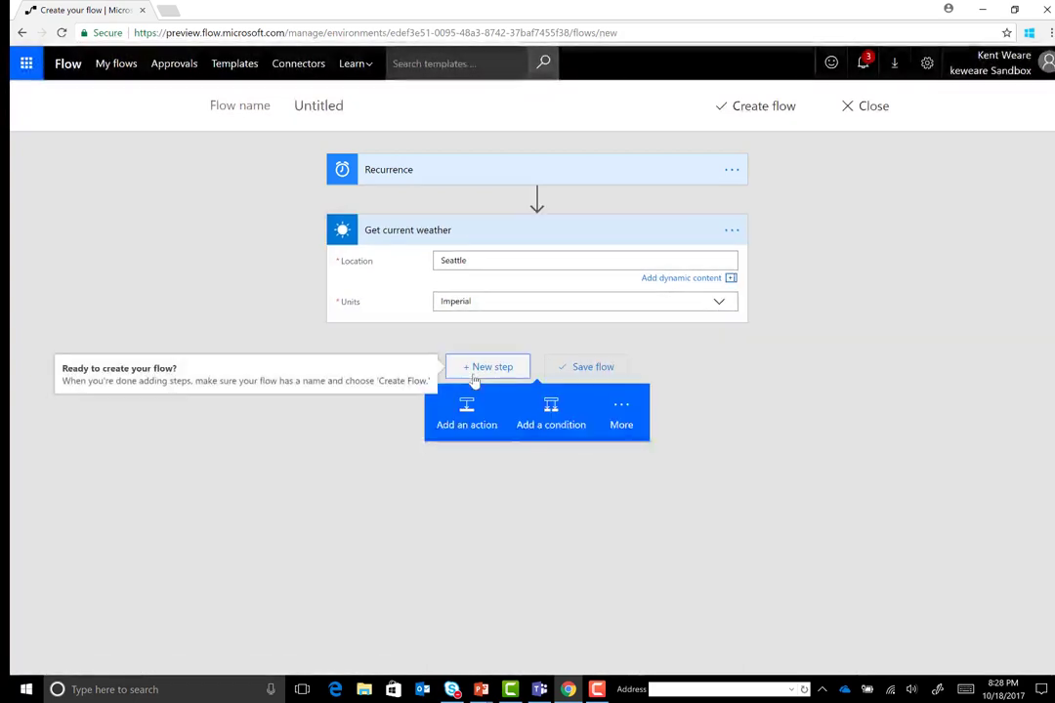
{"action": "left_click", "coordinate": [466, 418]}
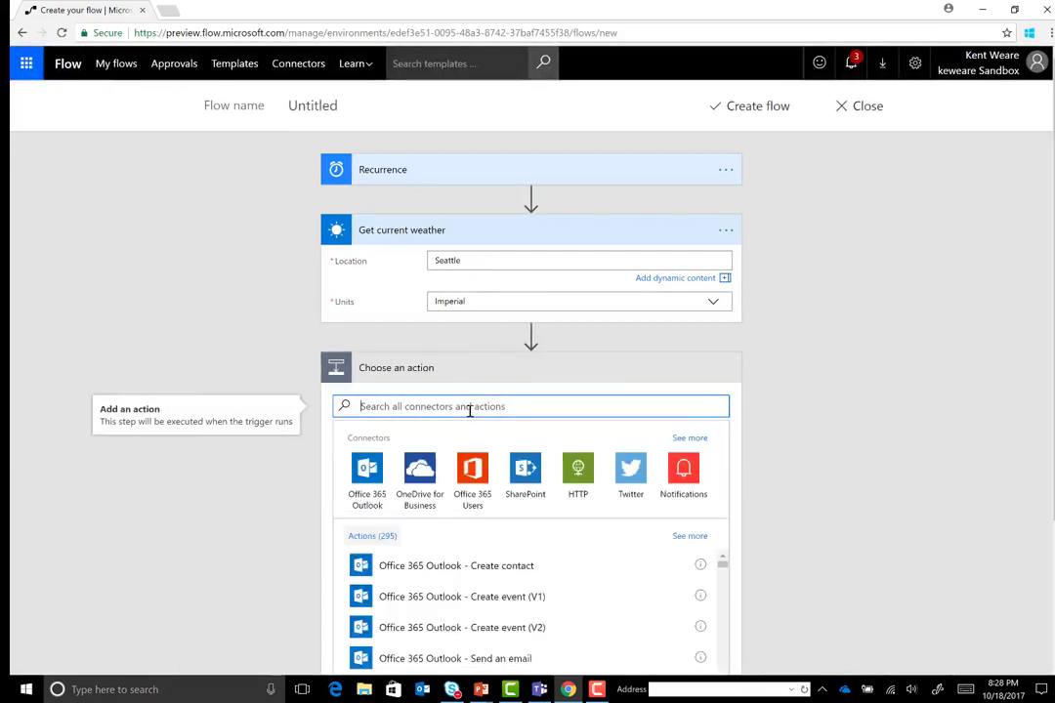
{"action": "type", "text": "weather"}
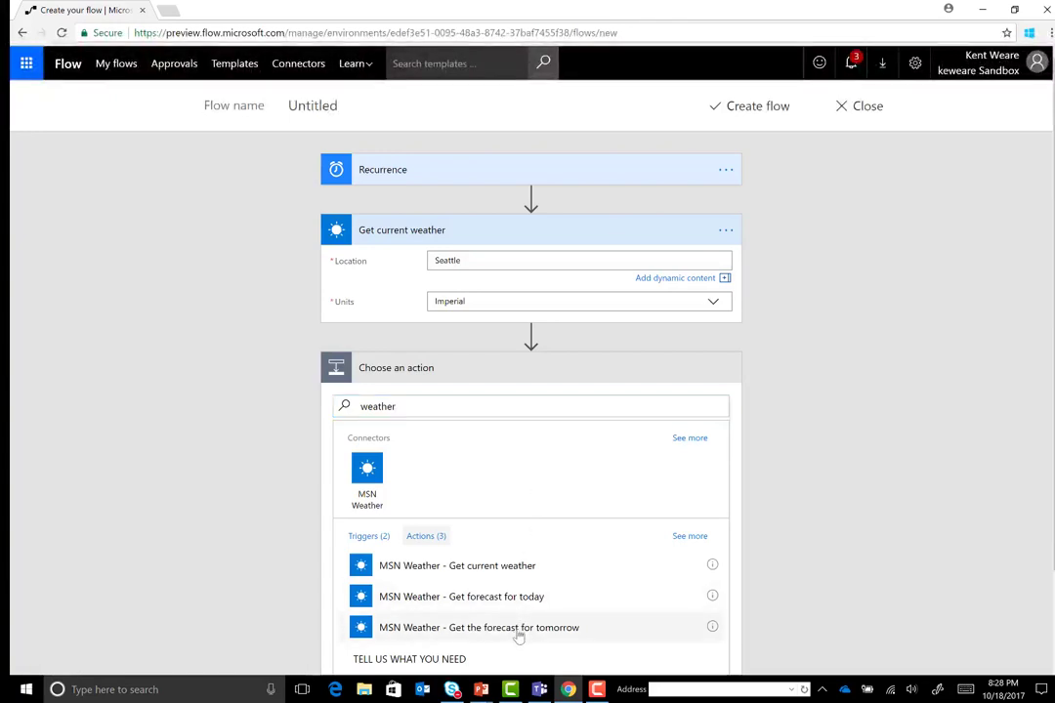
{"action": "left_click", "coordinate": [516, 630]}
{"action": "left_click", "coordinate": [488, 400]}
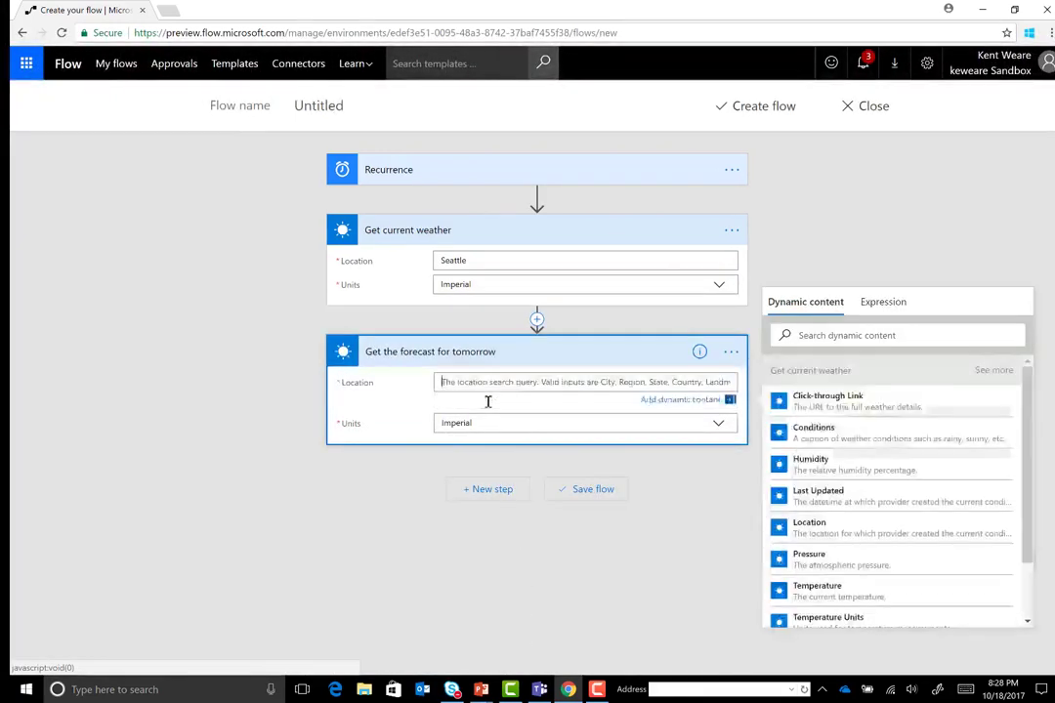
{"action": "type", "text": "Seattle"}
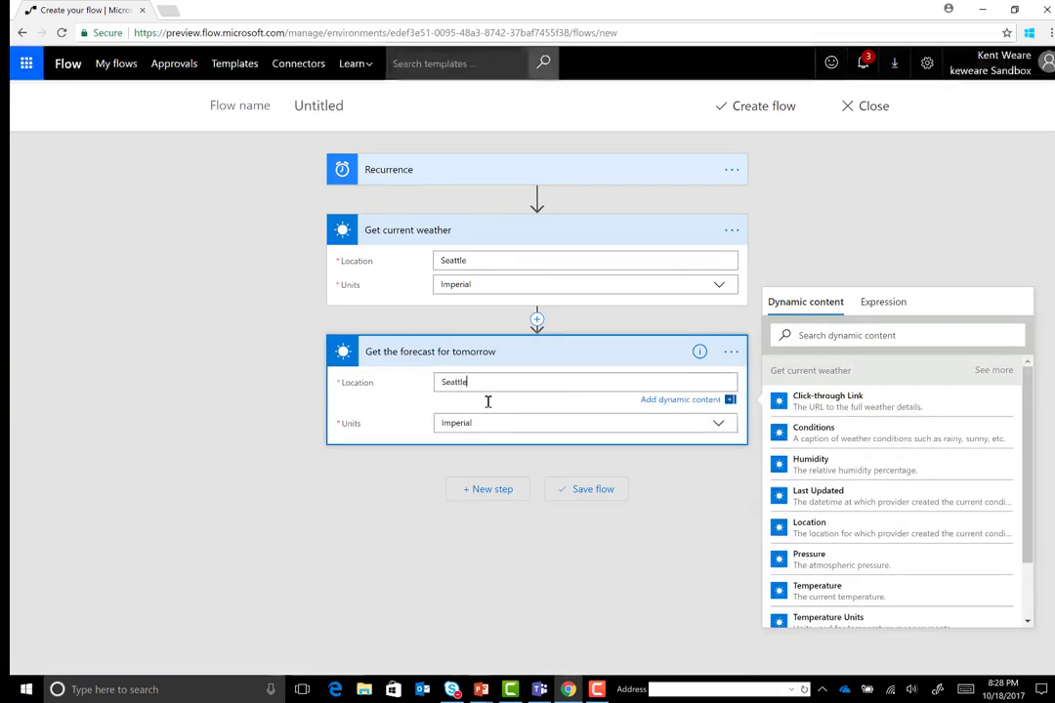
{"action": "left_click", "coordinate": [471, 423]}
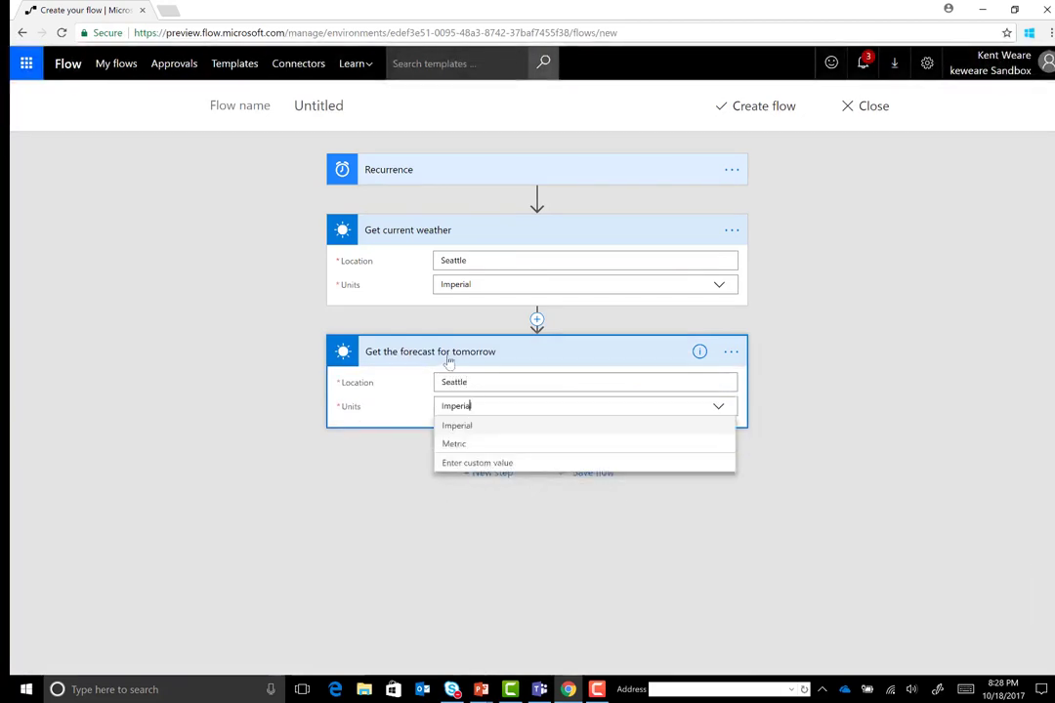
{"action": "left_click", "coordinate": [377, 496]}
Add a Microsoft Teams Post message action after the forecast step
{"action": "left_click", "coordinate": [483, 473]}
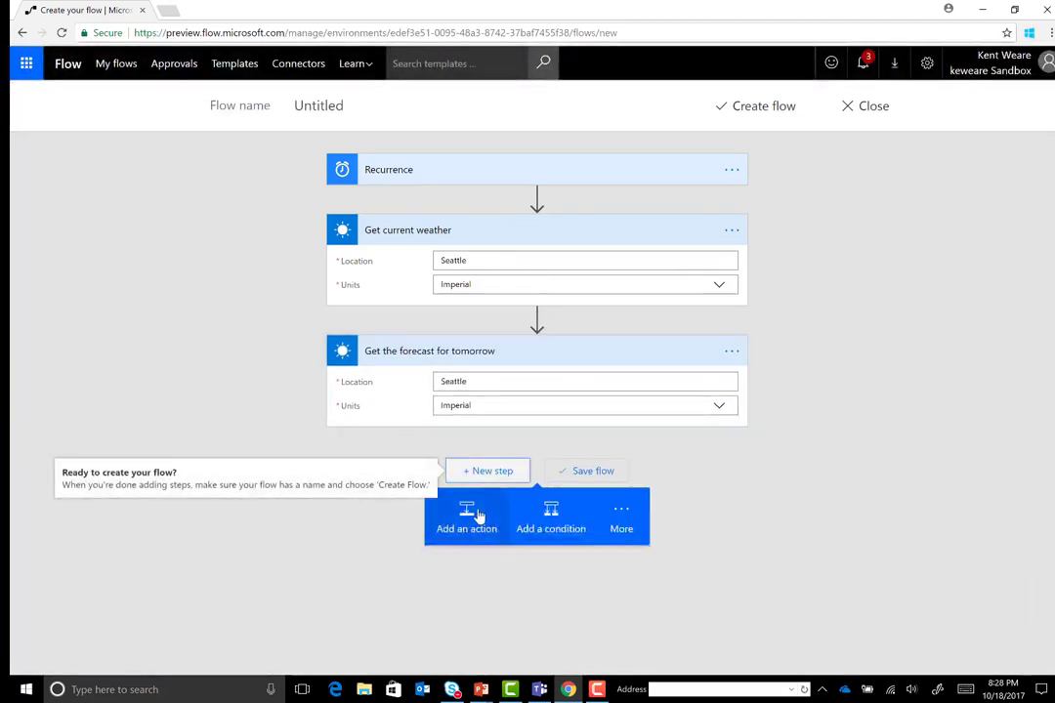
{"action": "left_click", "coordinate": [467, 517]}
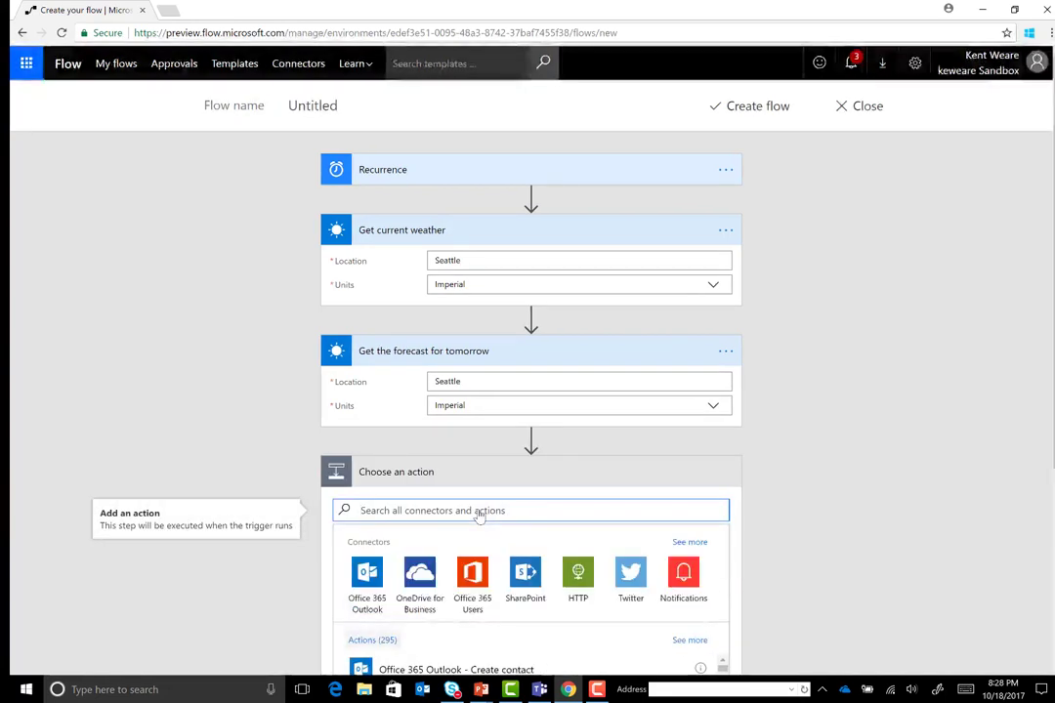
{"action": "type", "text": "teams"}
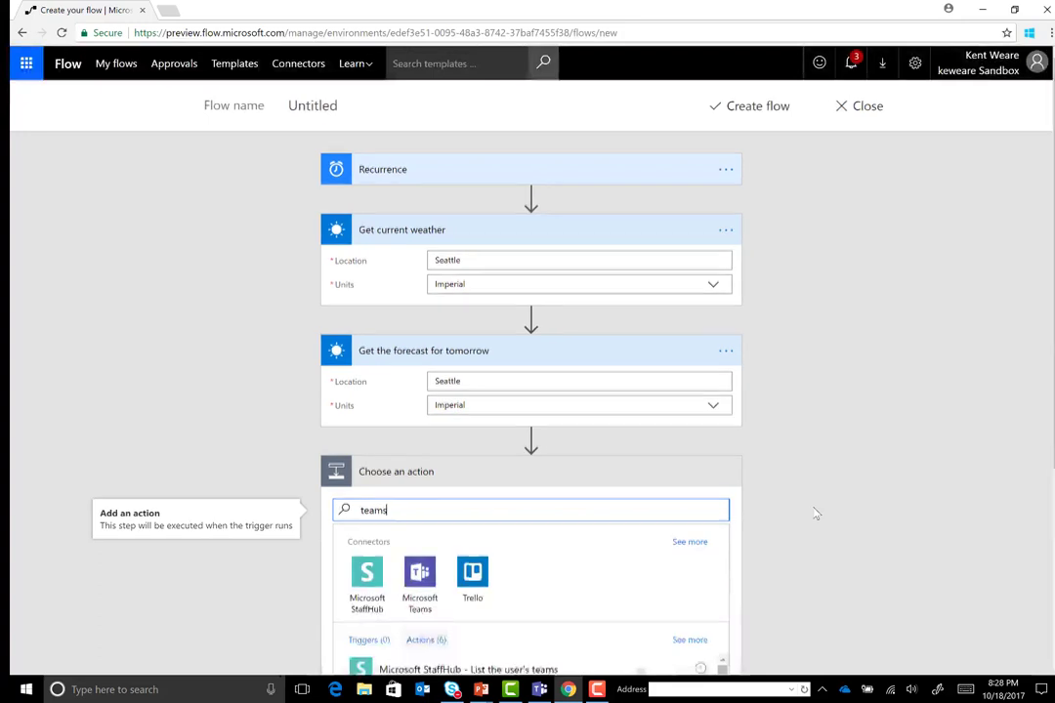
{"action": "scroll", "coordinate": [815, 513], "scroll_direction": "down", "scroll_amount": 2}
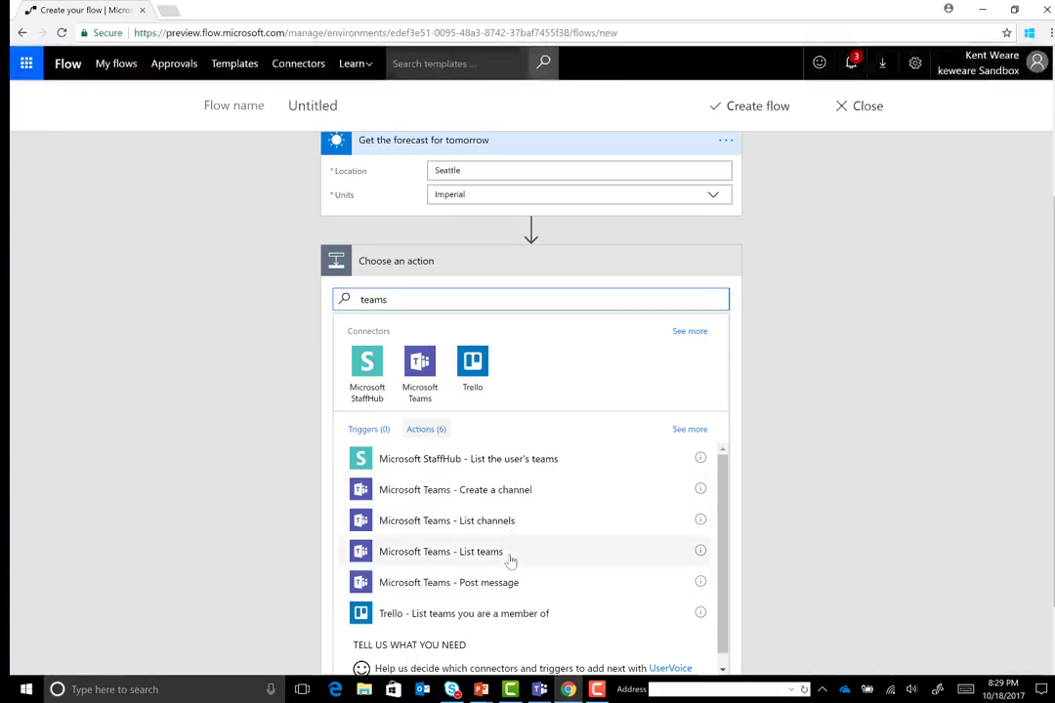
{"action": "left_click", "coordinate": [506, 586]}
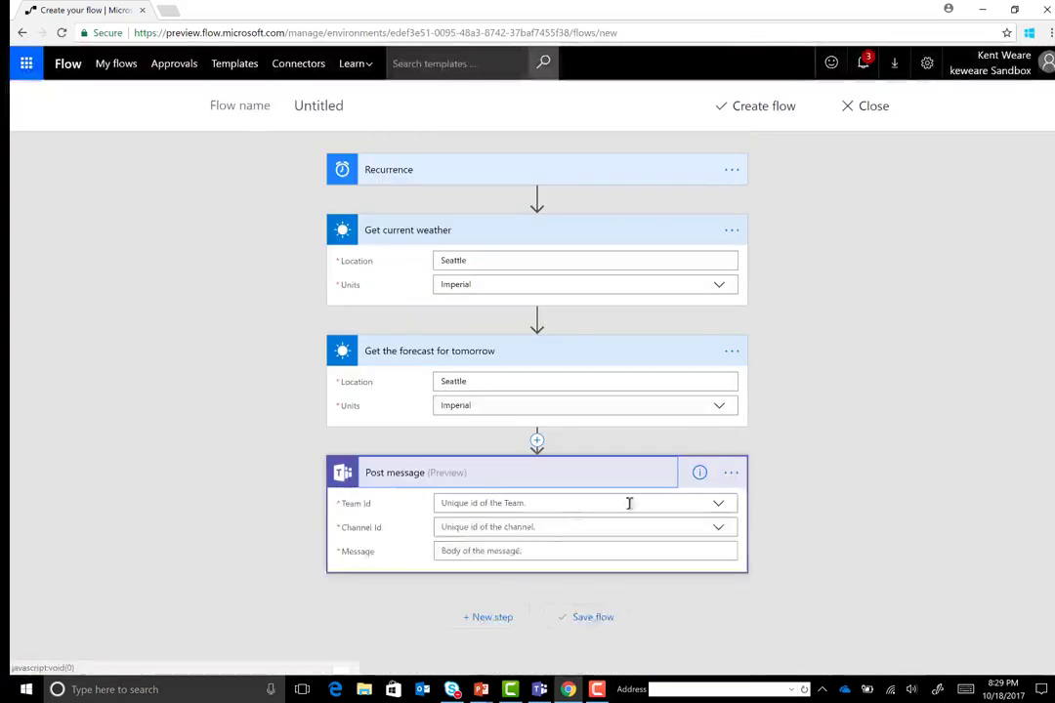
{"action": "left_click", "coordinate": [731, 474]}
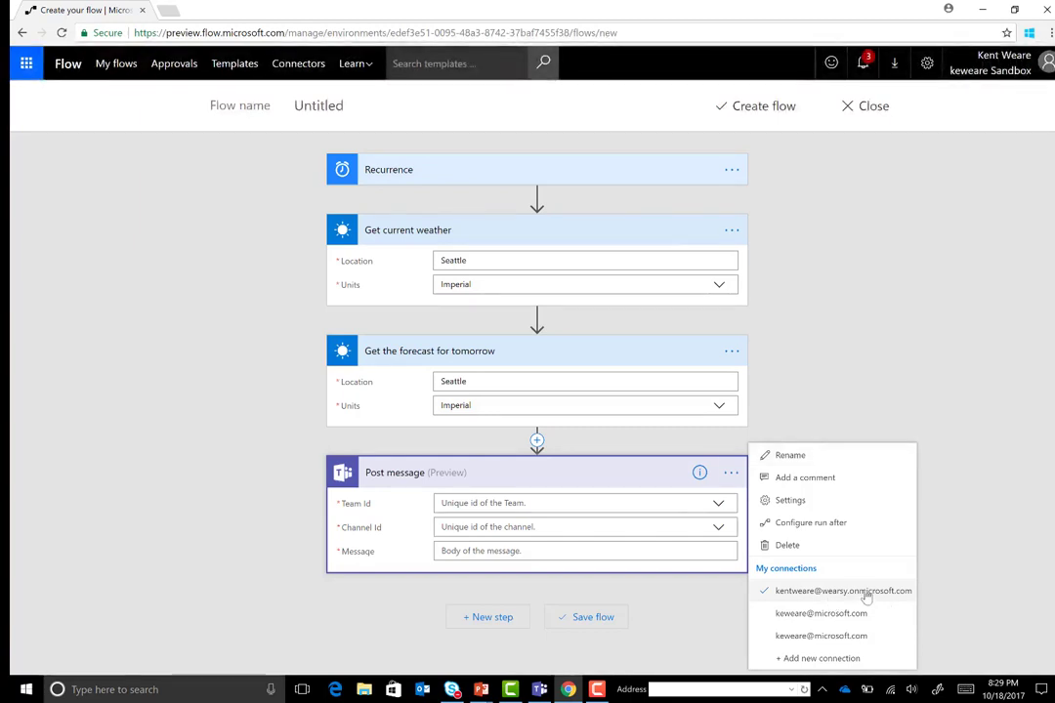
{"action": "left_click", "coordinate": [865, 596]}
Target the Energy Trading East Desk team's Natural Gas channel for the Teams message
{"action": "left_click", "coordinate": [719, 506]}
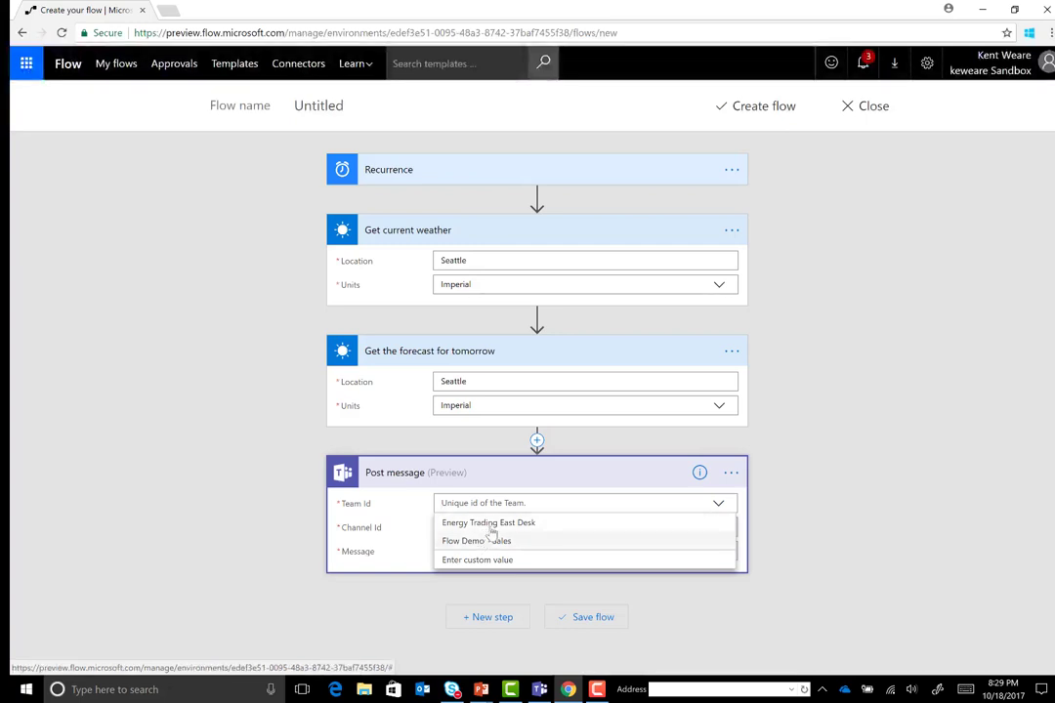
{"action": "left_click", "coordinate": [494, 526]}
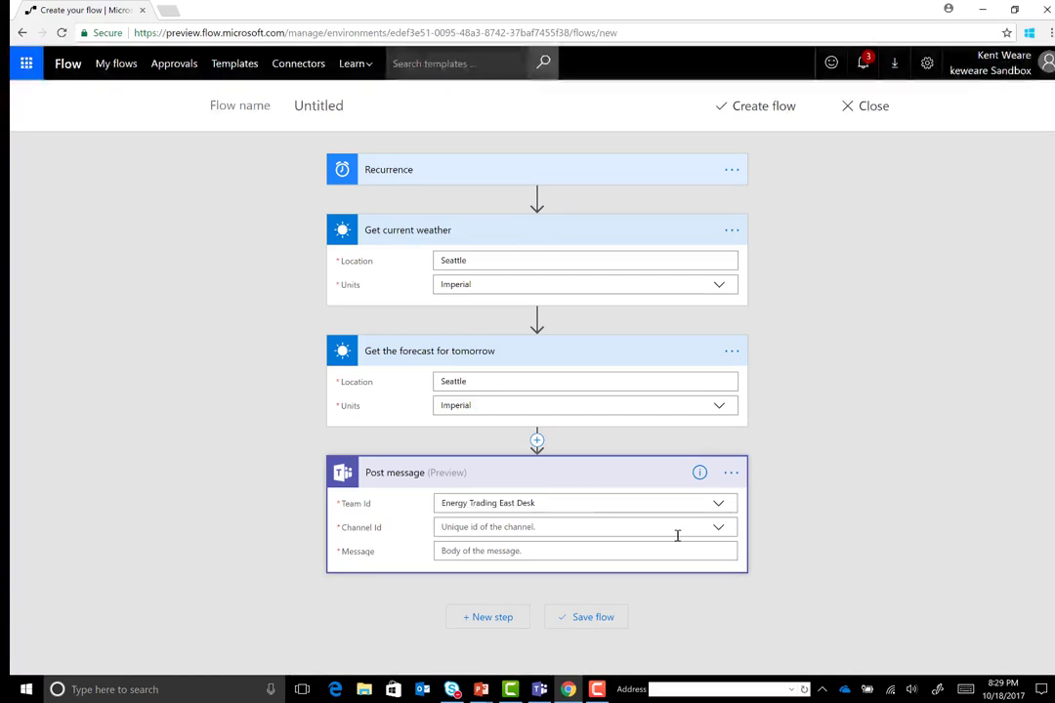
{"action": "left_click", "coordinate": [719, 529]}
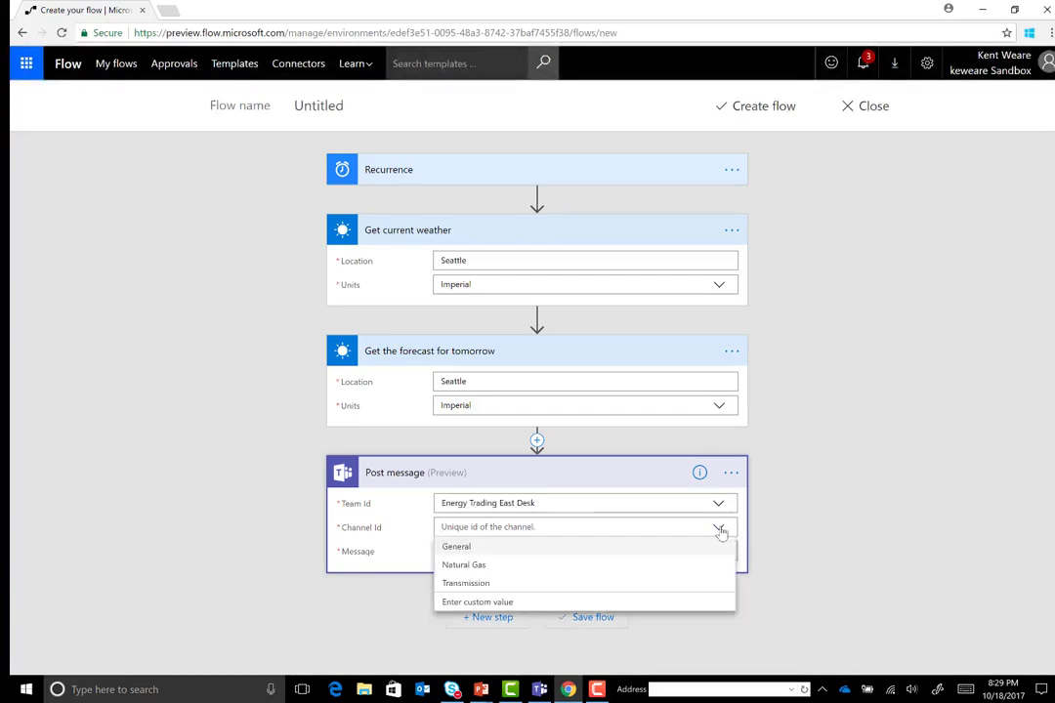
{"action": "left_click", "coordinate": [476, 565]}
{"action": "left_click", "coordinate": [567, 552]}
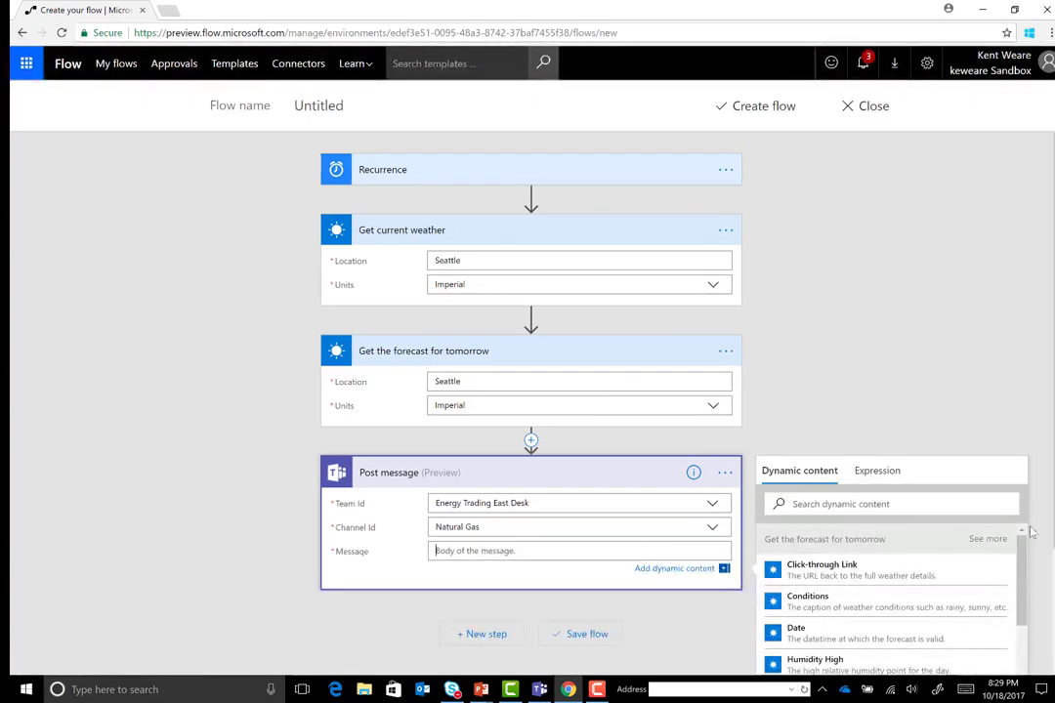
Add current Location, Temperature and Wind Speed plus forecast Temperature High and Low to the Message
{"action": "scroll", "coordinate": [809, 505], "scroll_direction": "down", "scroll_amount": 1}
{"action": "scroll", "coordinate": [879, 488], "scroll_direction": "down", "scroll_amount": 2}
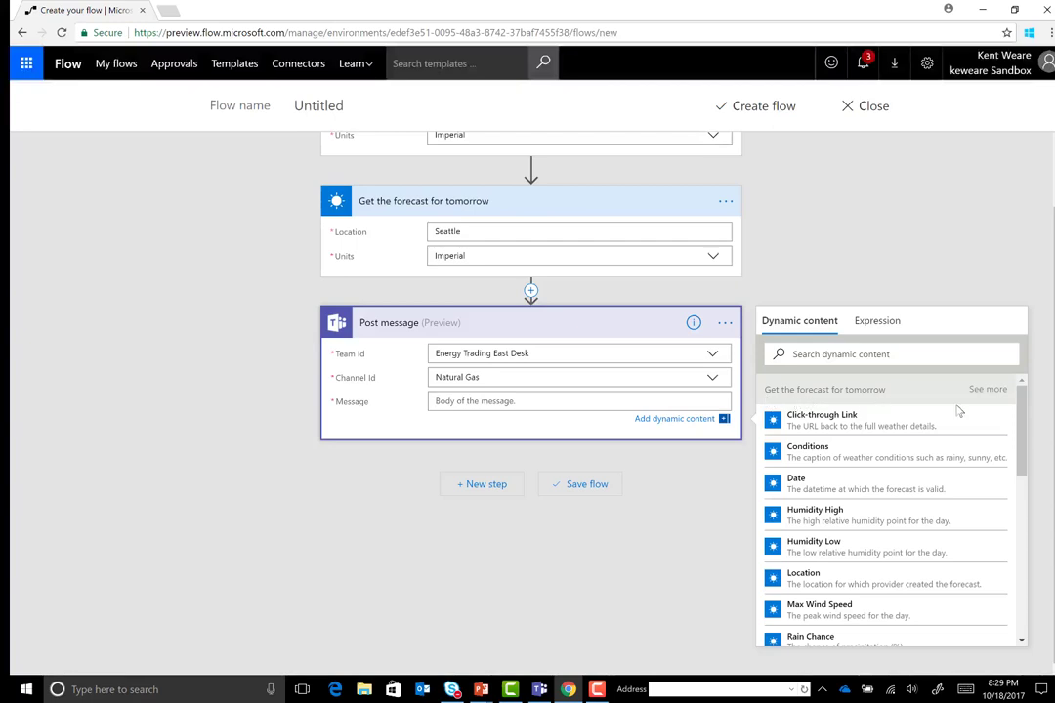
{"action": "scroll", "coordinate": [958, 412], "scroll_direction": "down", "scroll_amount": 5}
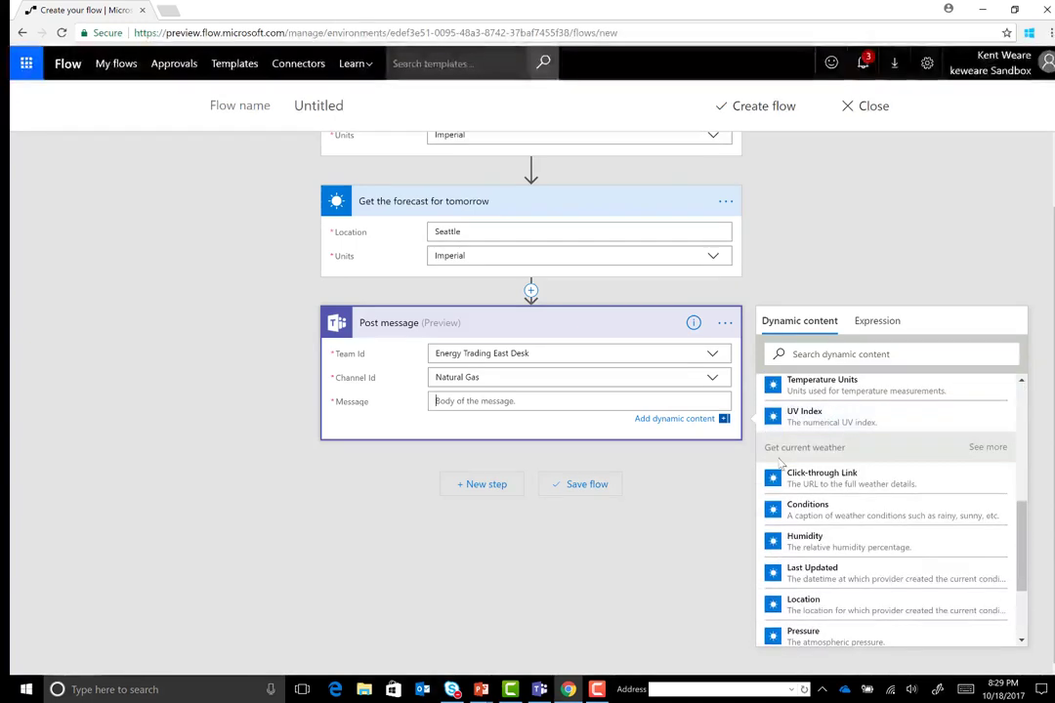
{"action": "scroll", "coordinate": [805, 533], "scroll_direction": "down", "scroll_amount": 1}
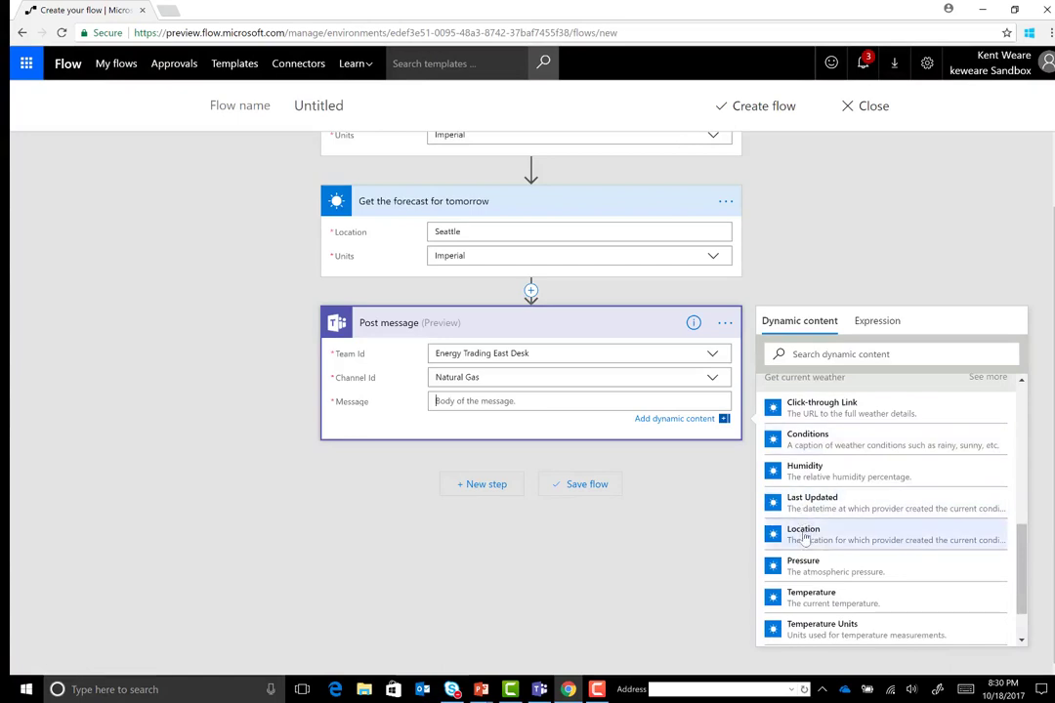
{"action": "left_click", "coordinate": [805, 533]}
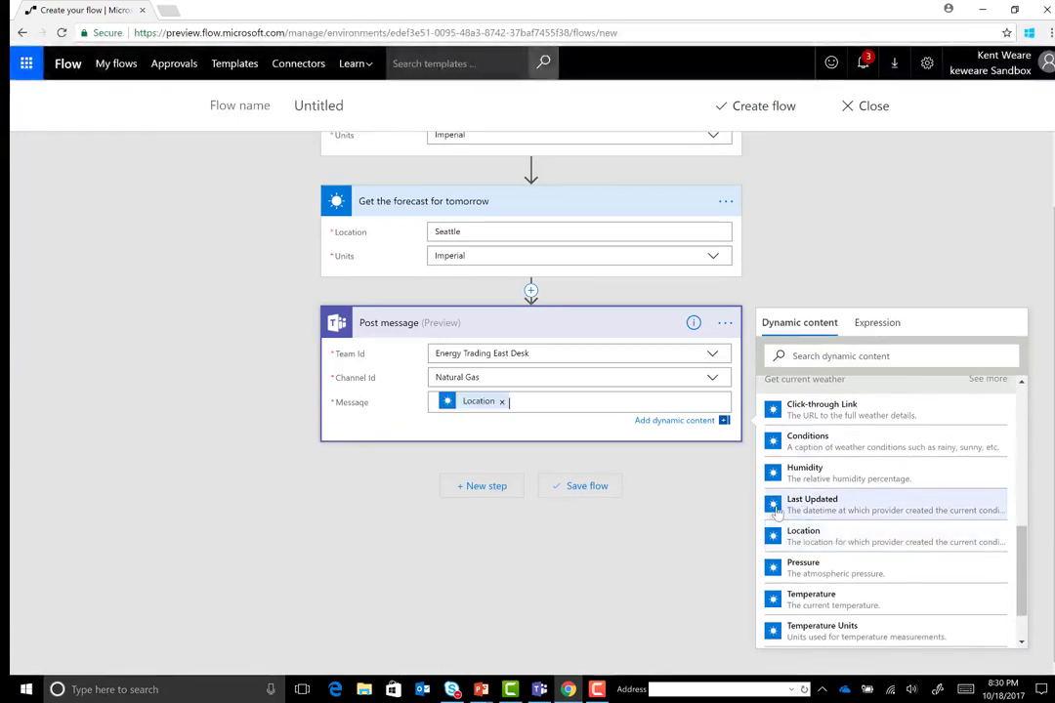
{"action": "scroll", "coordinate": [838, 540], "scroll_direction": "down", "scroll_amount": 1}
{"action": "left_click", "coordinate": [835, 550]}
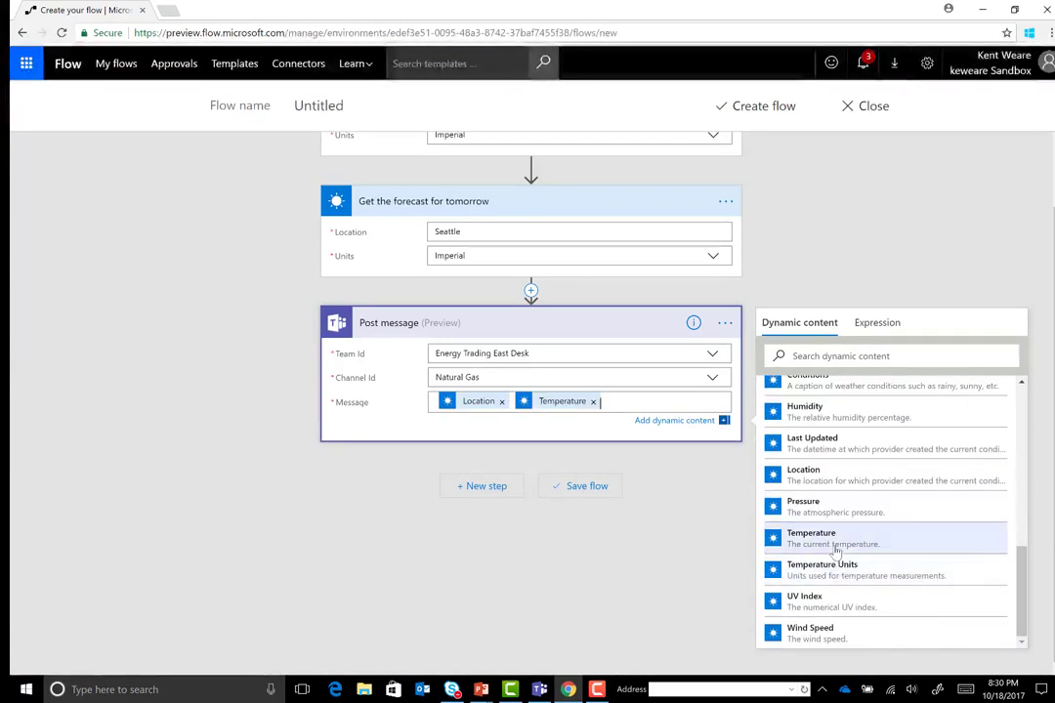
{"action": "left_click", "coordinate": [838, 628]}
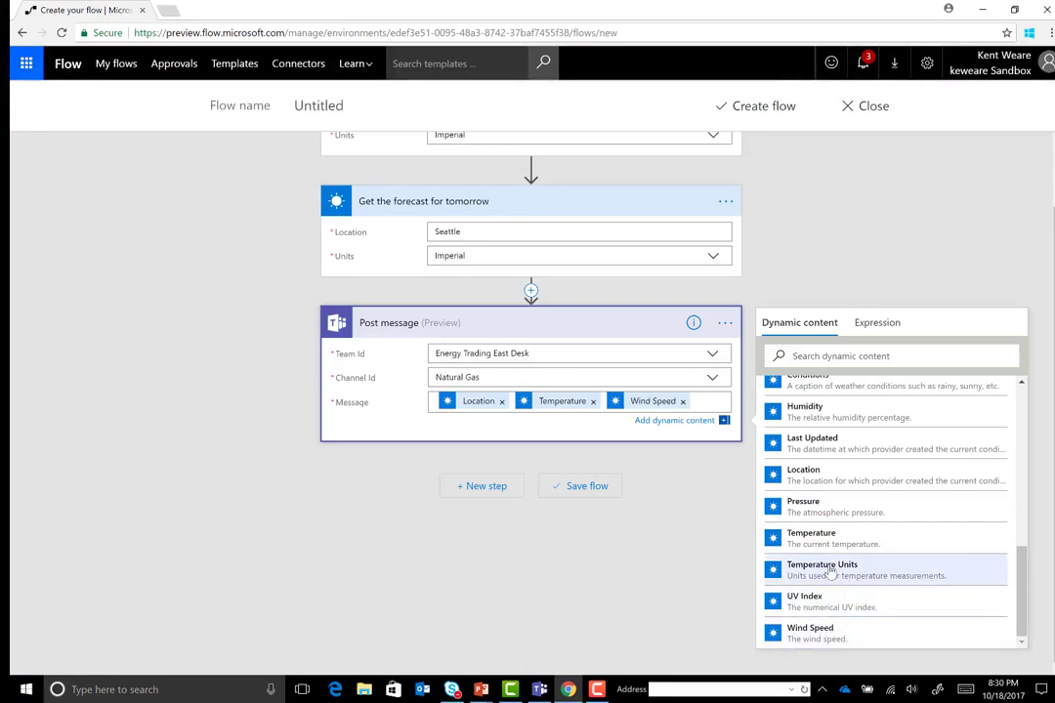
{"action": "scroll", "coordinate": [835, 557], "scroll_direction": "down", "scroll_amount": 3}
{"action": "scroll", "coordinate": [832, 556], "scroll_direction": "up", "scroll_amount": 3}
{"action": "left_click", "coordinate": [853, 486]}
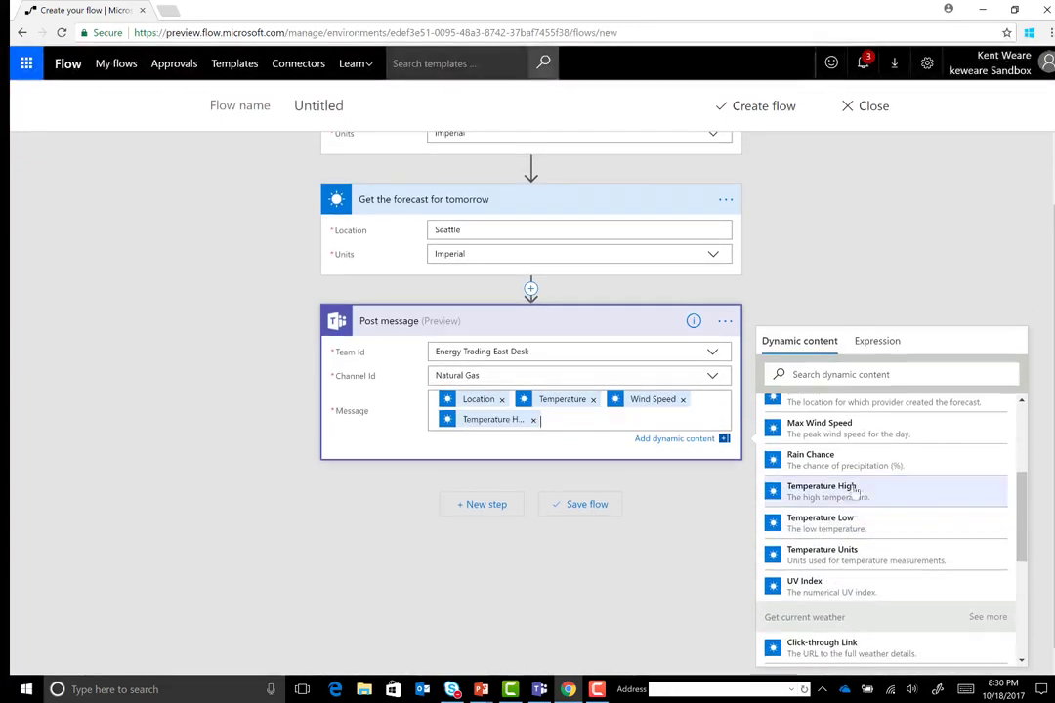
{"action": "left_click", "coordinate": [850, 525]}
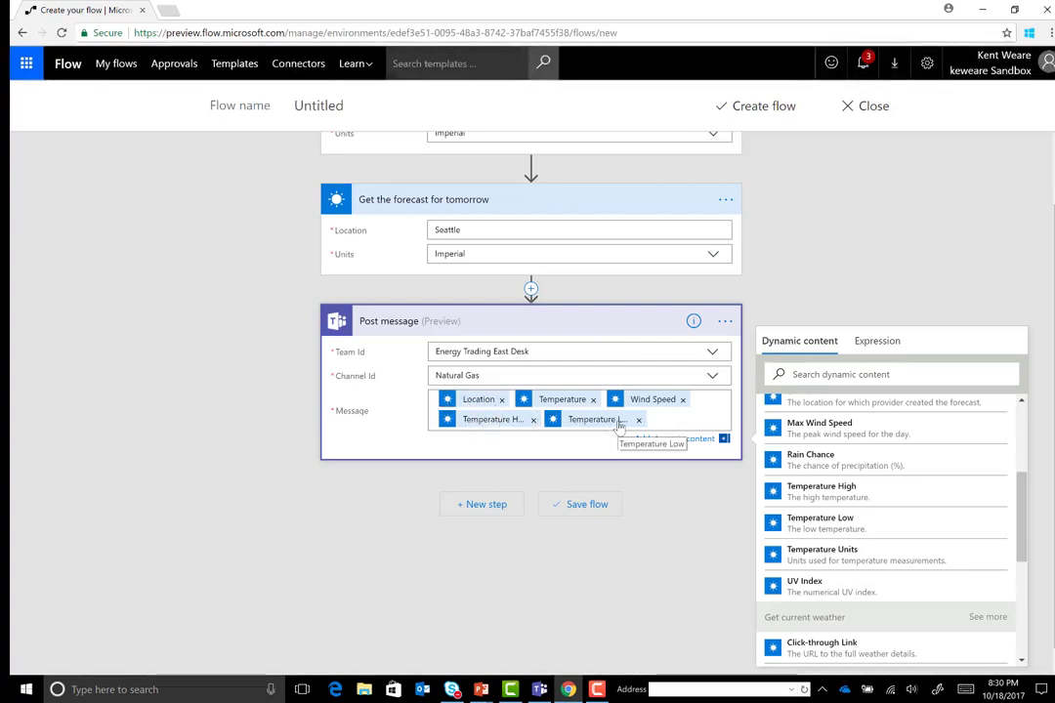
Discard the unsaved new flow and open the MVP Days Energy Trading weather flow in the editor
{"action": "left_click", "coordinate": [872, 113]}
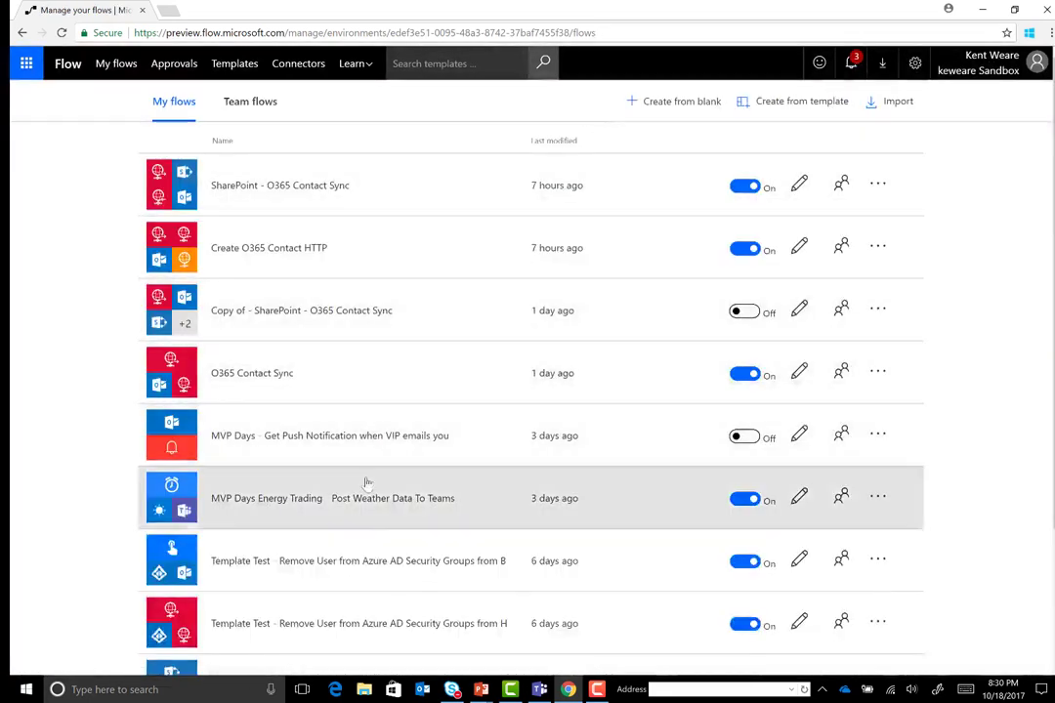
{"action": "left_click", "coordinate": [363, 498]}
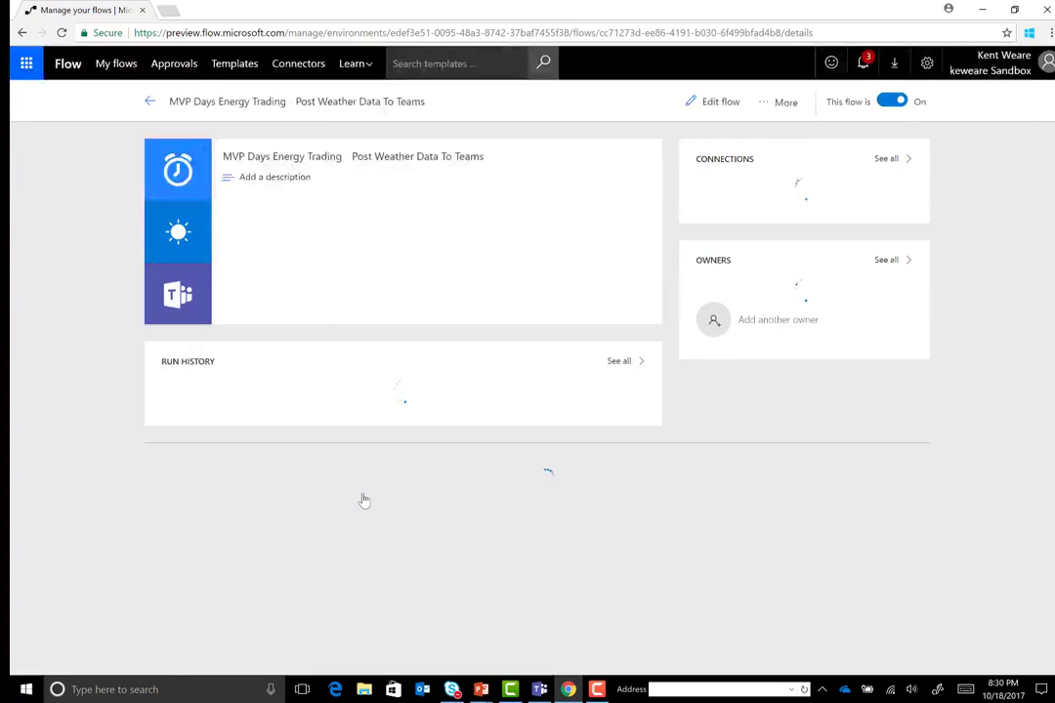
{"action": "left_click", "coordinate": [723, 111]}
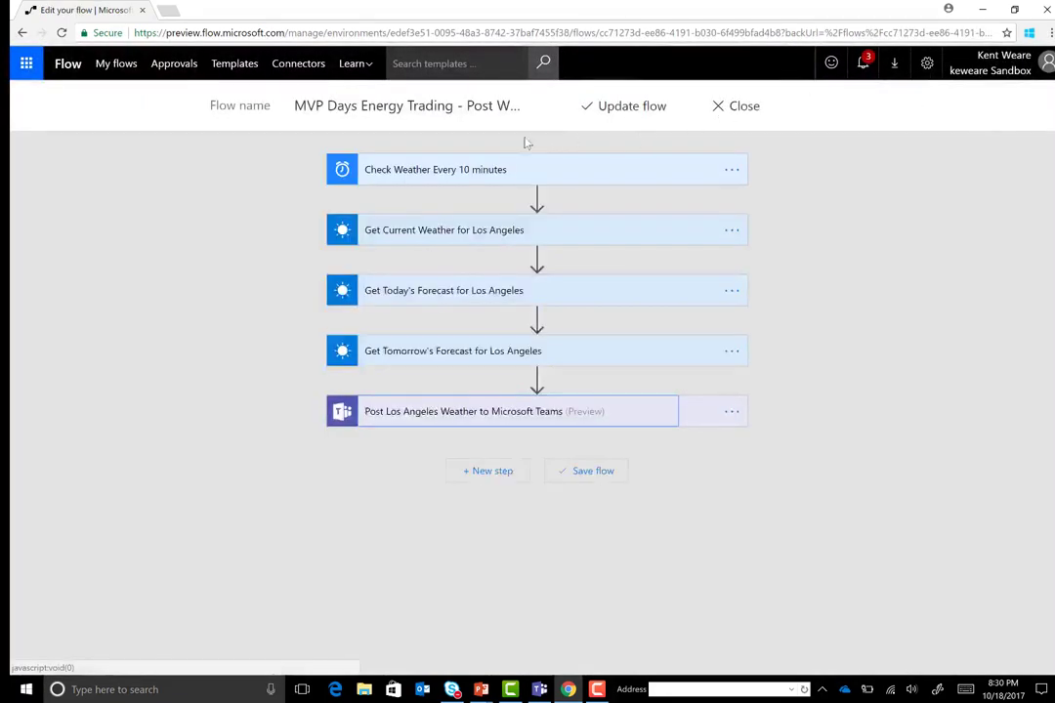
Change the Recurrence interval to 10 and check the current-weather step
{"action": "left_click", "coordinate": [564, 175]}
{"action": "left_click_drag", "start_coordinate": [362, 210], "coordinate": [320, 217]}
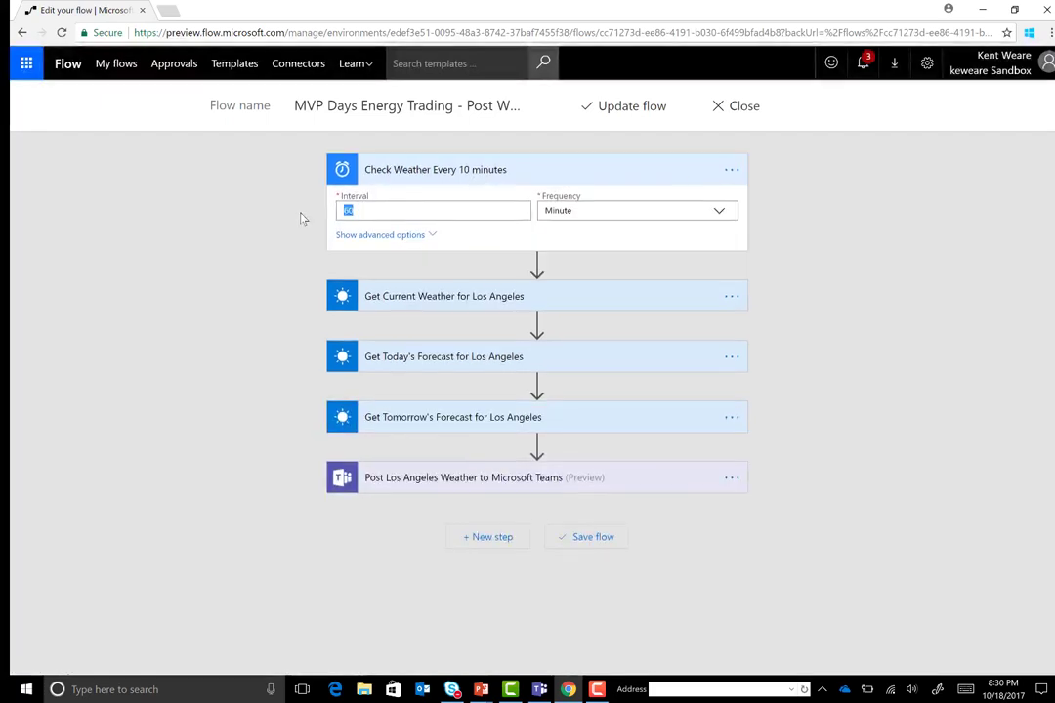
{"action": "type", "text": "10"}
{"action": "left_click", "coordinate": [532, 180]}
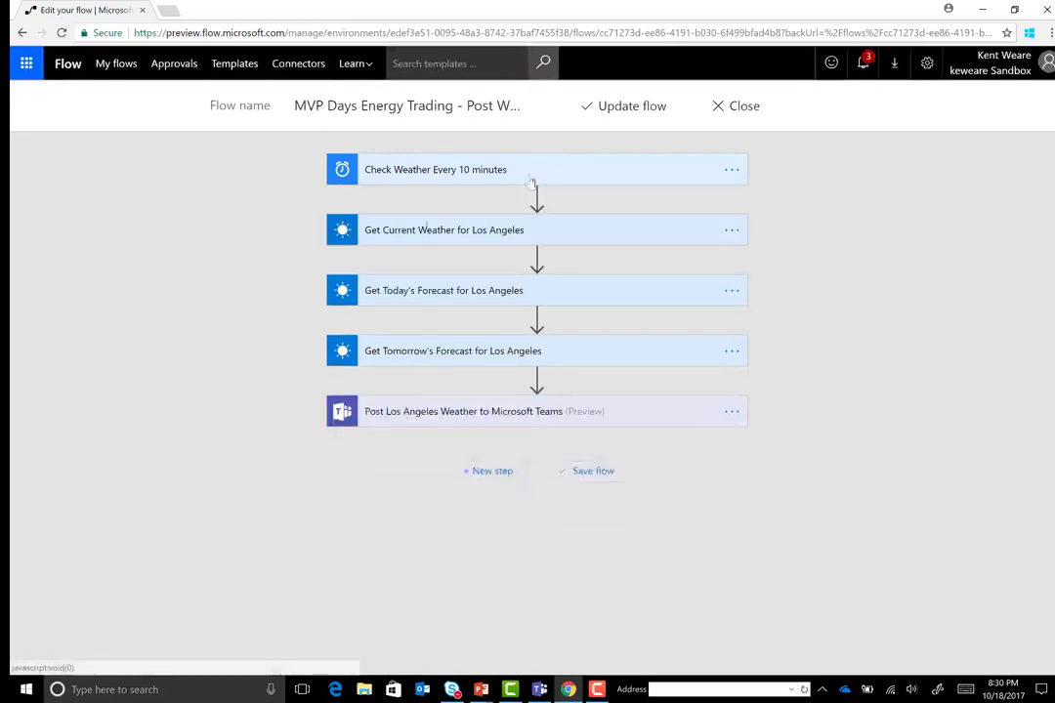
{"action": "left_click", "coordinate": [439, 230]}
{"action": "left_click", "coordinate": [440, 230]}
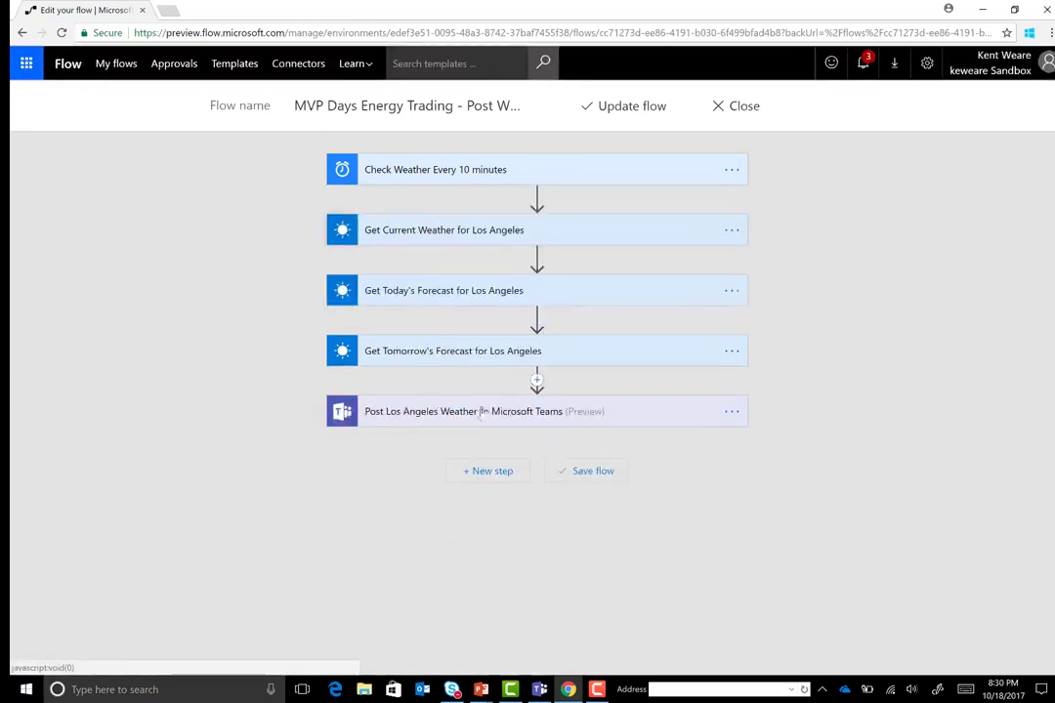
Expand the Post Los Angeles Weather to Microsoft Teams step, then bring Microsoft Teams forward
{"action": "left_click", "coordinate": [589, 415]}
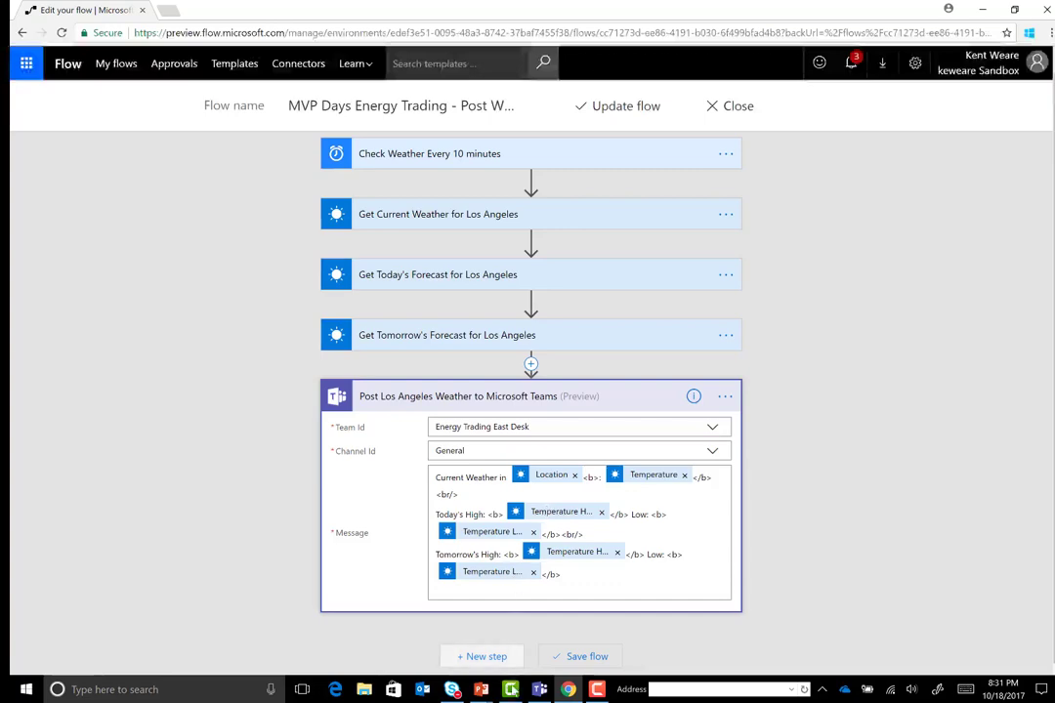
{"action": "mouse_move", "coordinate": [539, 690]}
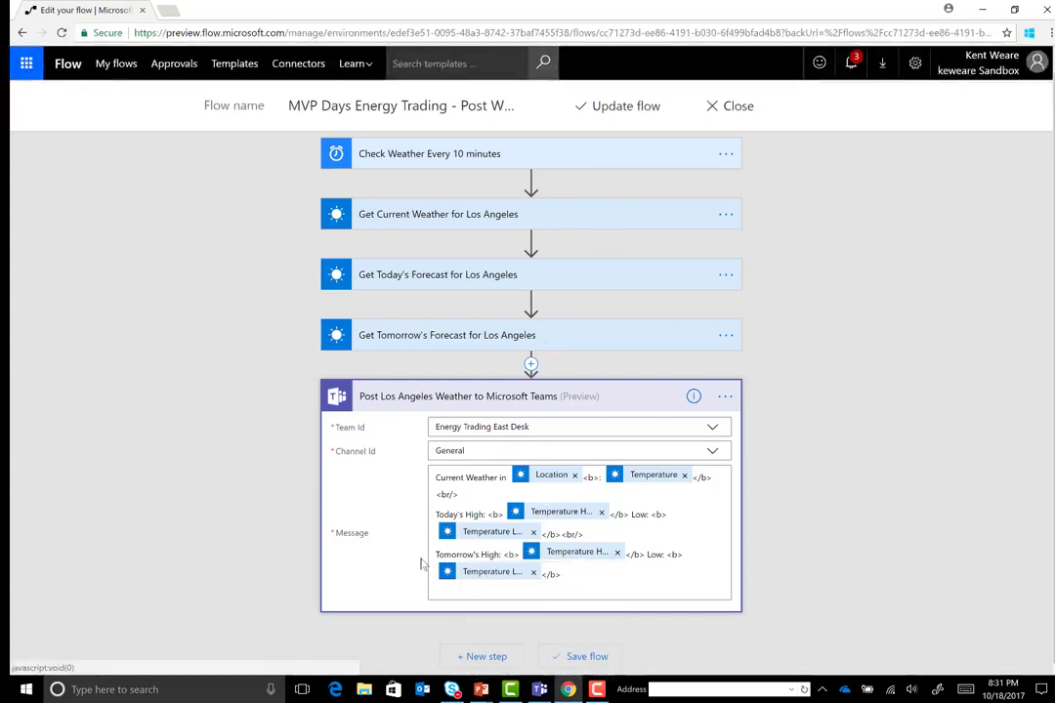
{"action": "left_click", "coordinate": [541, 690]}
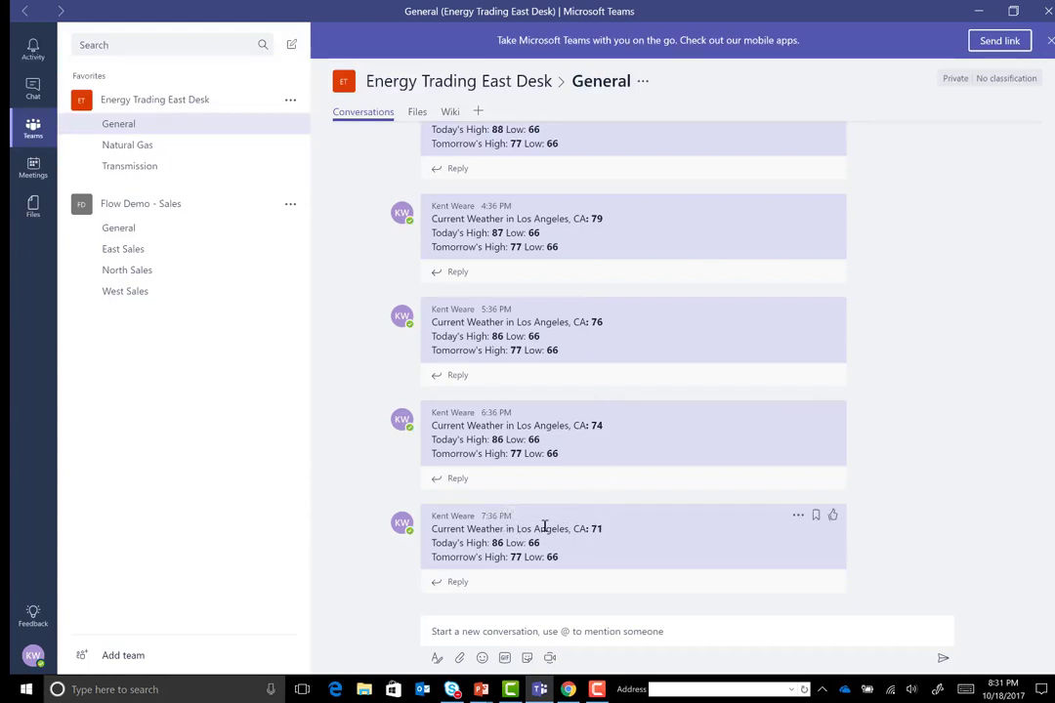
Scroll through the General channel's hourly Los Angeles weather posts to the 5:36 PM one
{"action": "scroll", "coordinate": [581, 493], "scroll_direction": "up", "scroll_amount": 10}
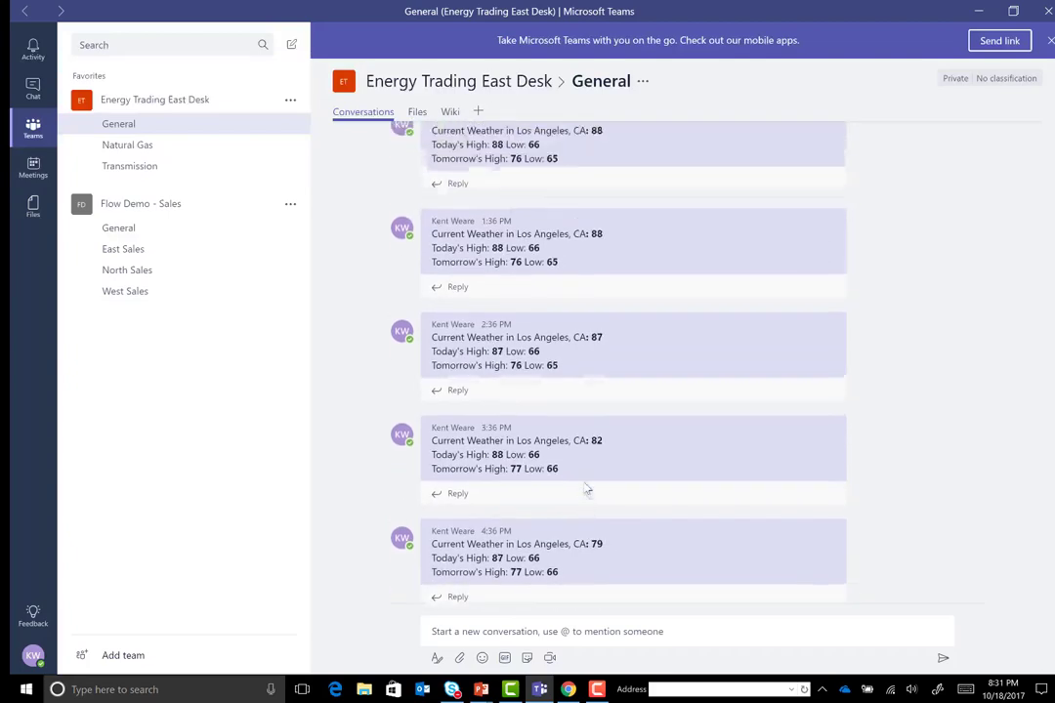
{"action": "scroll", "coordinate": [584, 489], "scroll_direction": "up", "scroll_amount": 3}
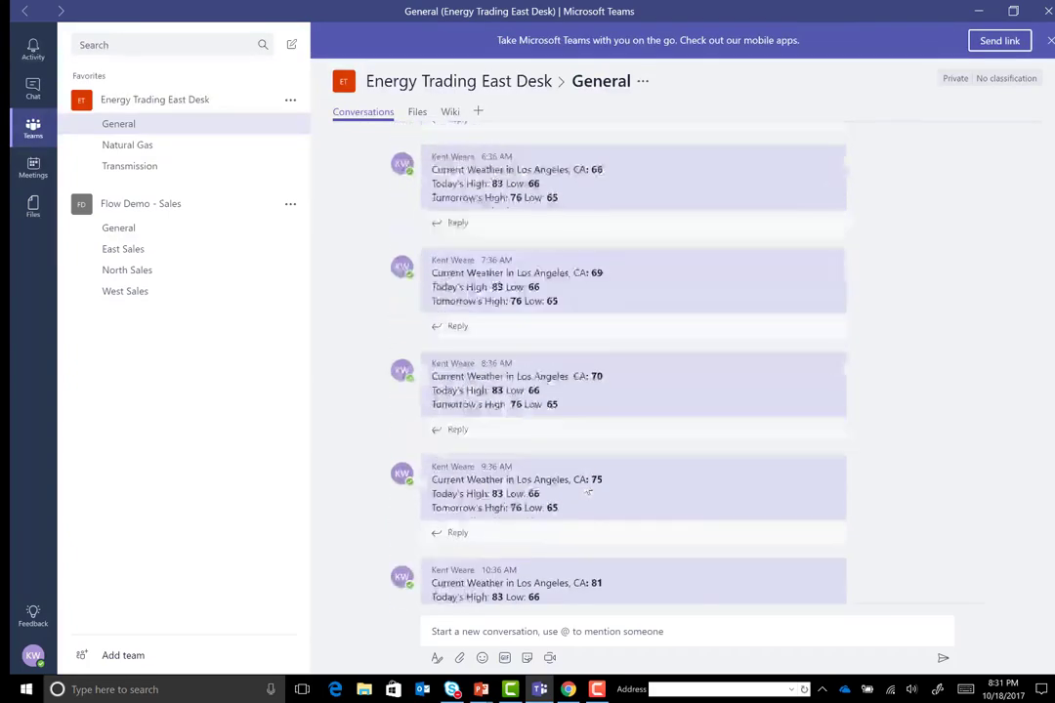
{"action": "scroll", "coordinate": [588, 491], "scroll_direction": "down", "scroll_amount": 6}
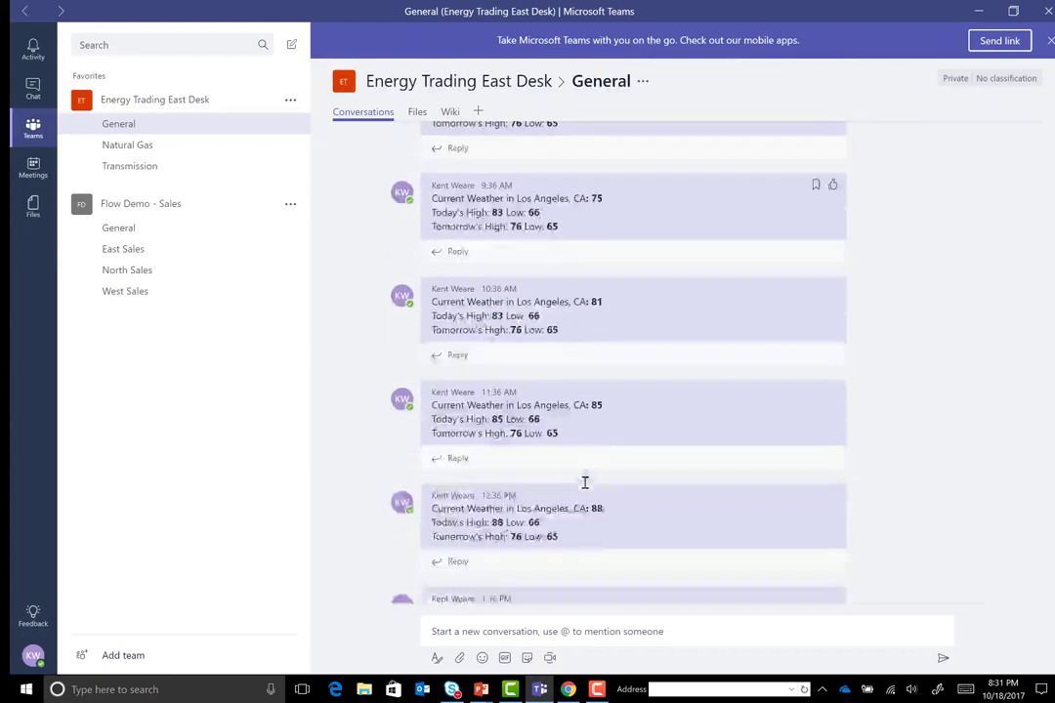
{"action": "scroll", "coordinate": [584, 490], "scroll_direction": "down", "scroll_amount": 3}
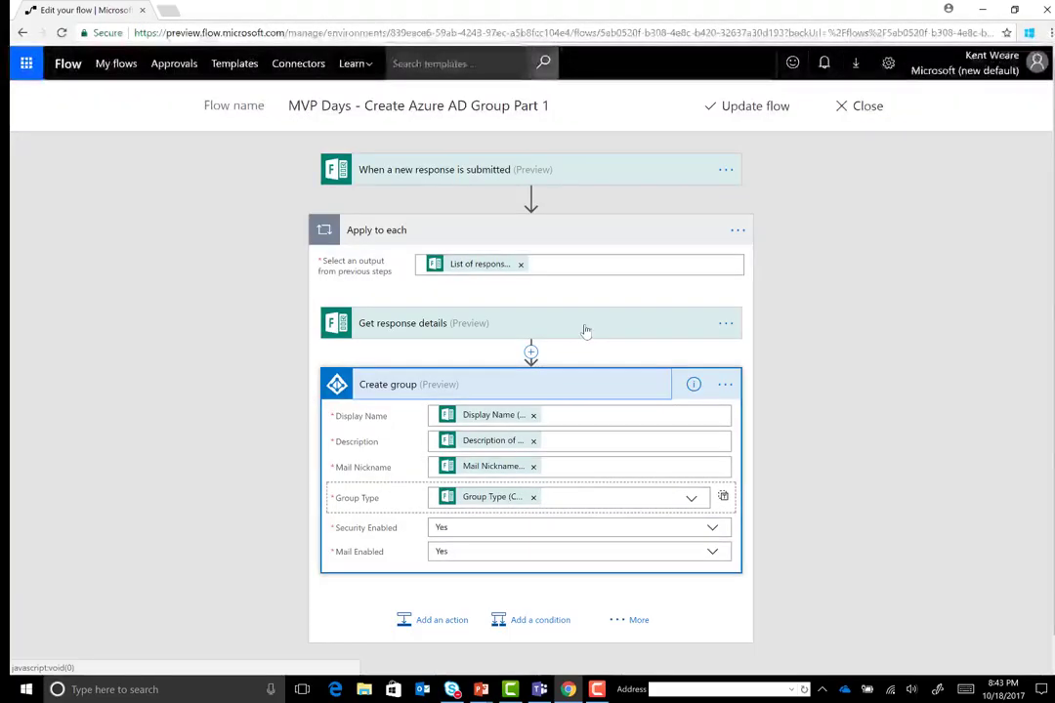
Check the trigger's form and options menu, then expand Get response details above Create group
{"action": "left_click", "coordinate": [491, 170]}
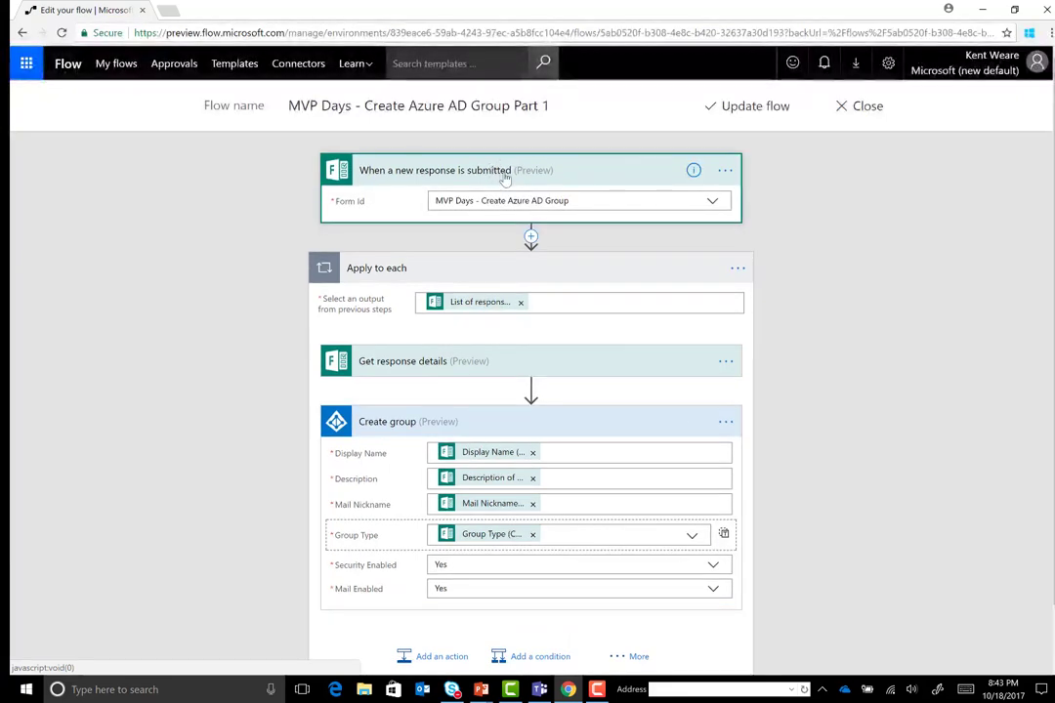
{"action": "left_click", "coordinate": [726, 172]}
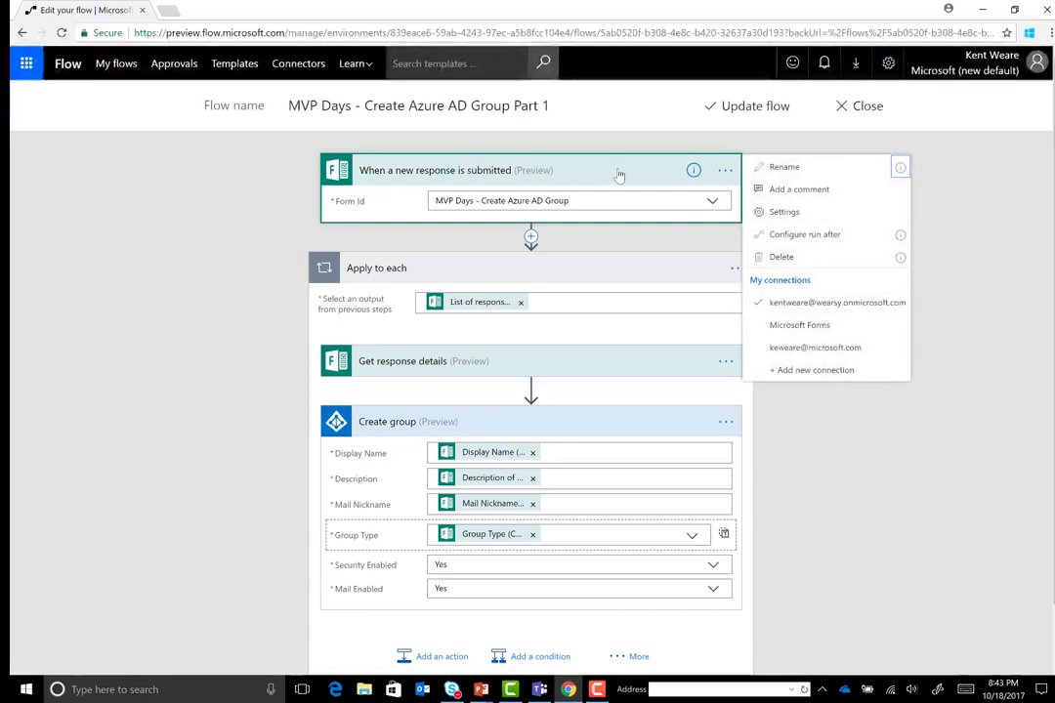
{"action": "left_click", "coordinate": [547, 360]}
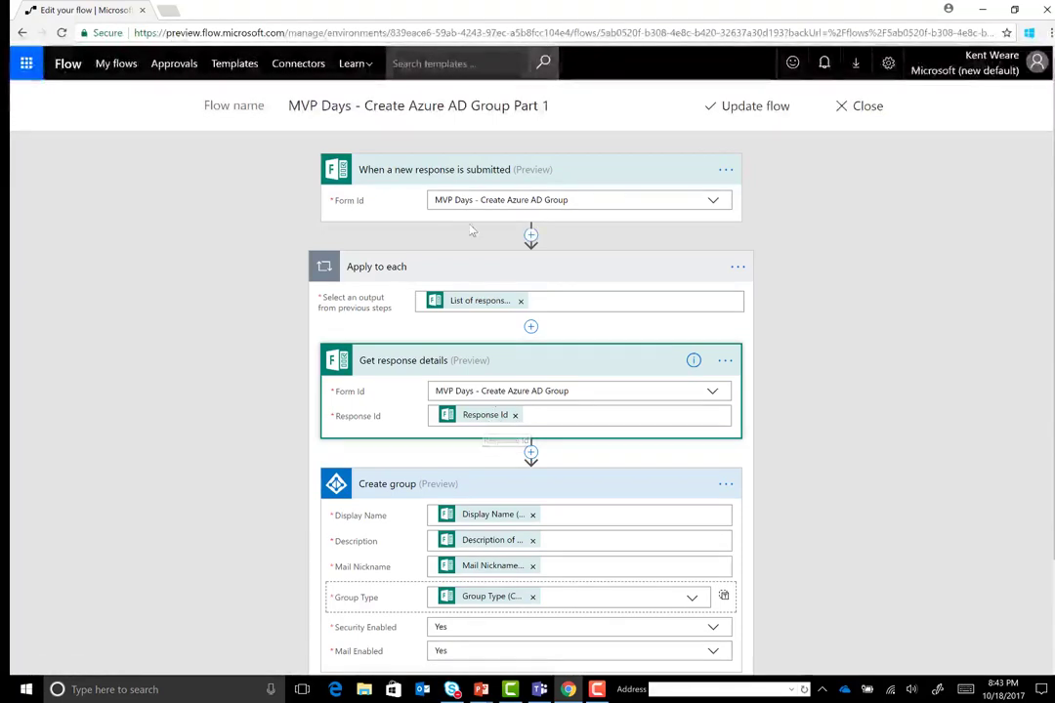
{"action": "scroll", "coordinate": [701, 447], "scroll_direction": "down", "scroll_amount": 1}
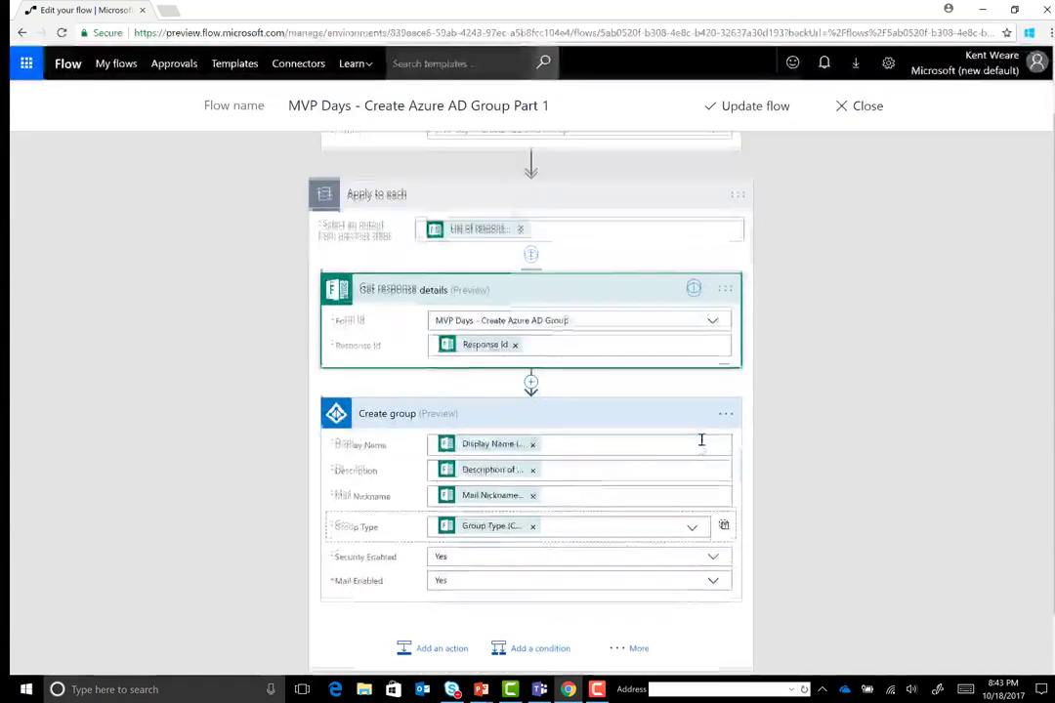
{"action": "scroll", "coordinate": [701, 447], "scroll_direction": "down", "scroll_amount": 1}
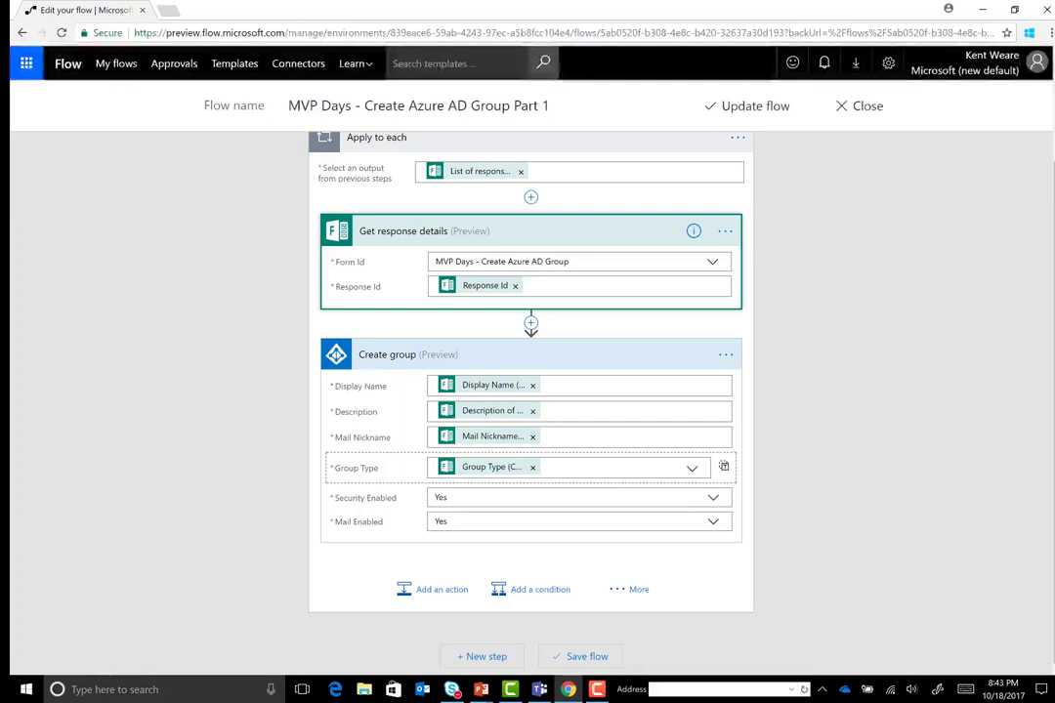
Leave the PowerPoint slide show and return to the browser showing the Part 2 flow
{"action": "mouse_move", "coordinate": [479, 689]}
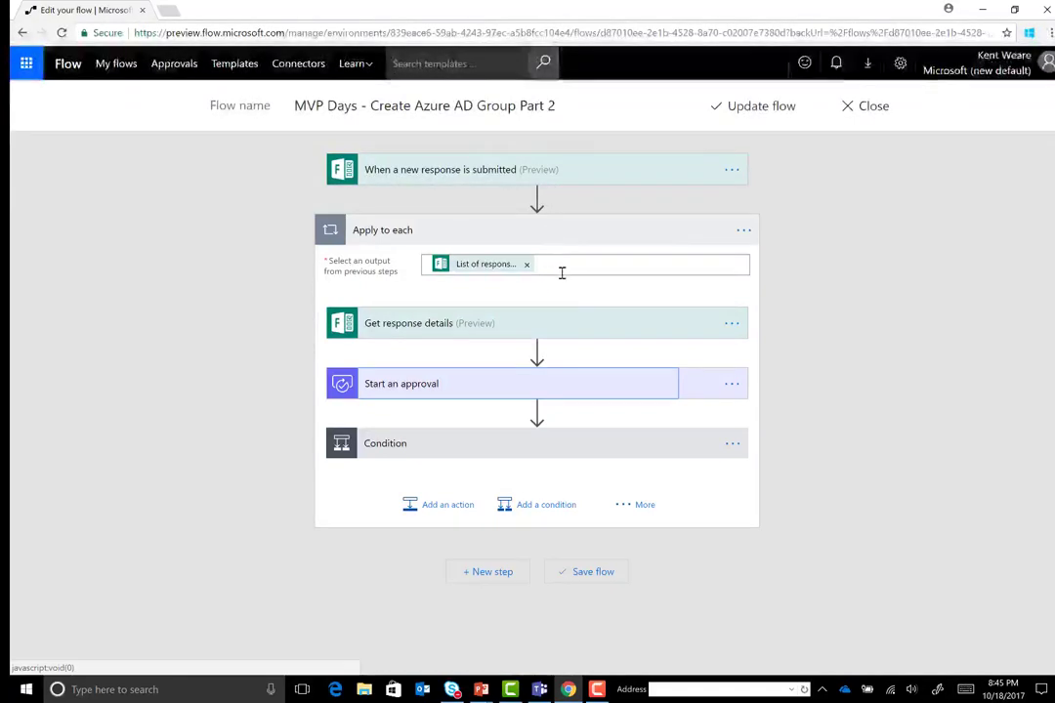
Expand Get response details, Start an approval and the Condition to reveal its If yes/If no branches
{"action": "left_click", "coordinate": [494, 333]}
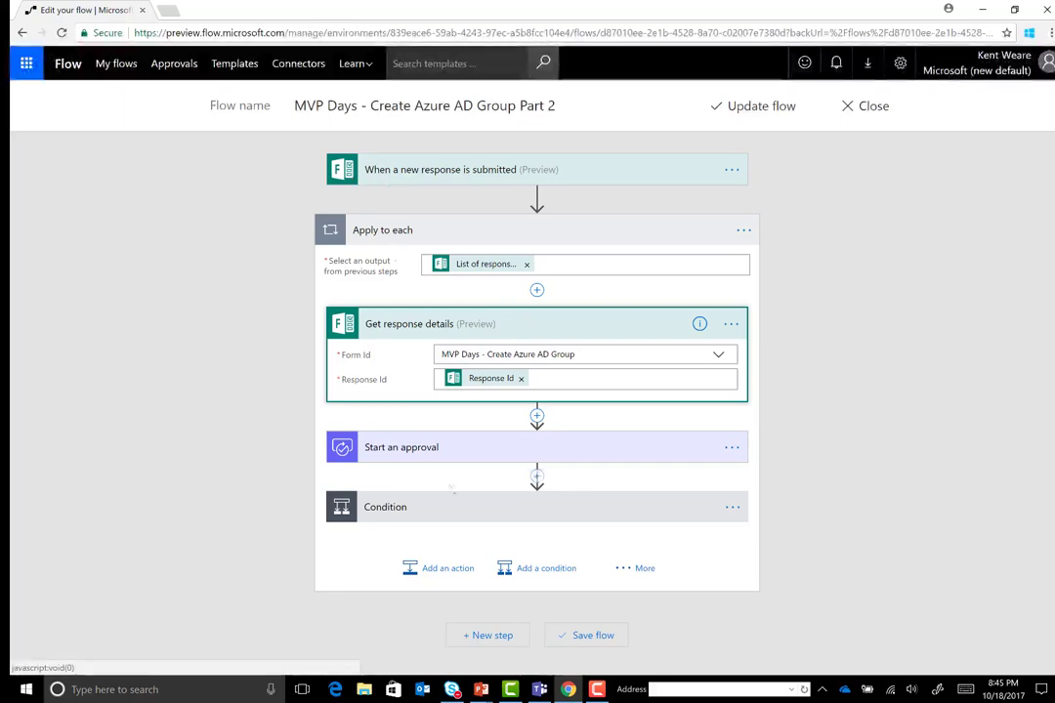
{"action": "left_click", "coordinate": [436, 459]}
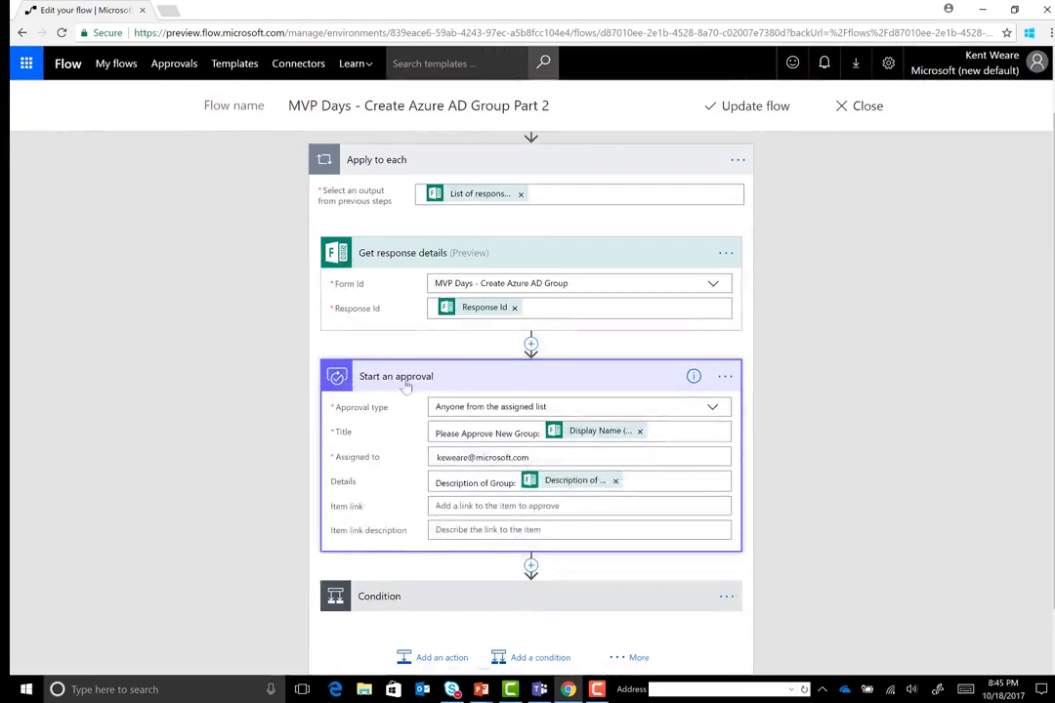
{"action": "scroll", "coordinate": [406, 446], "scroll_direction": "down", "scroll_amount": 1}
{"action": "left_click", "coordinate": [400, 532]}
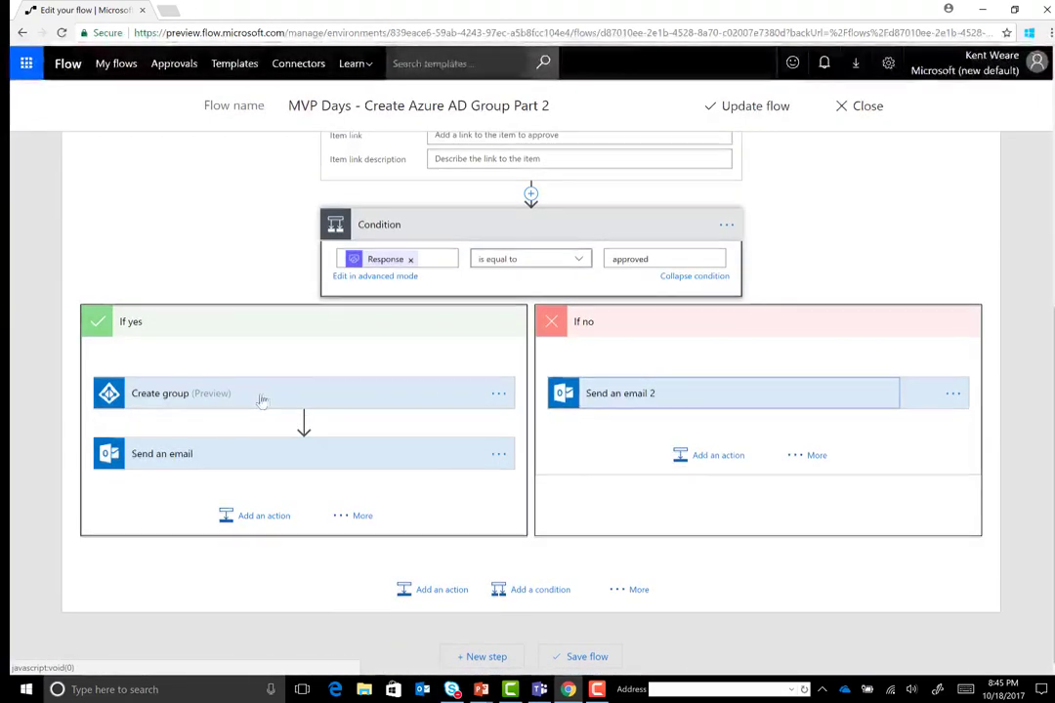
{"action": "scroll", "coordinate": [263, 400], "scroll_direction": "up", "scroll_amount": 3}
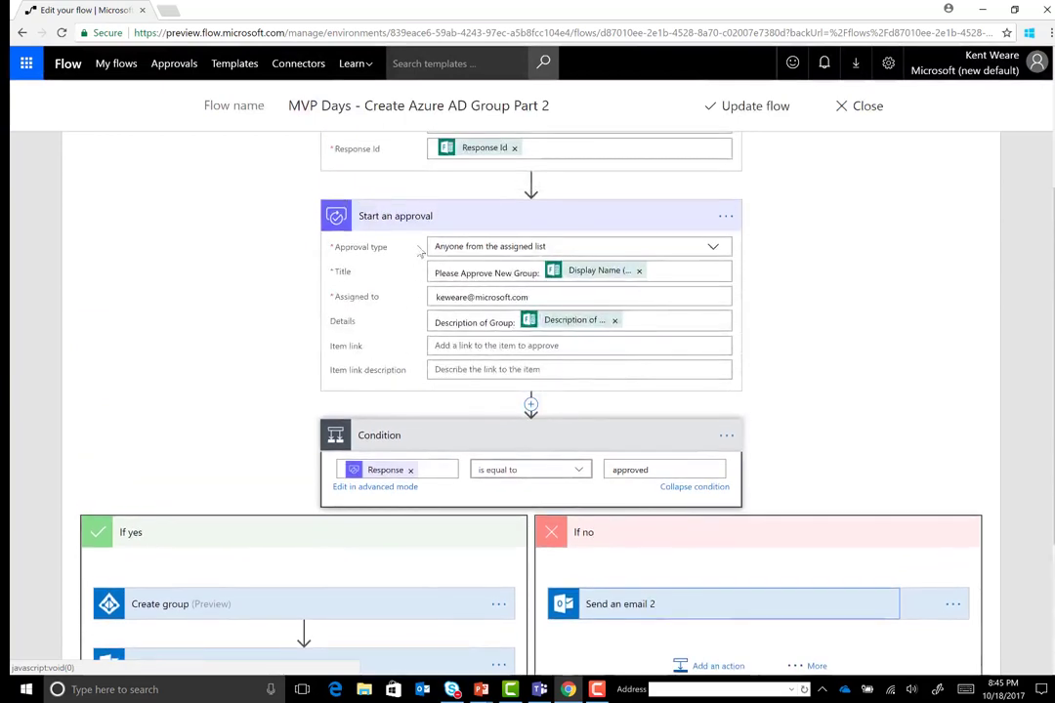
{"action": "scroll", "coordinate": [420, 249], "scroll_direction": "up", "scroll_amount": 1}
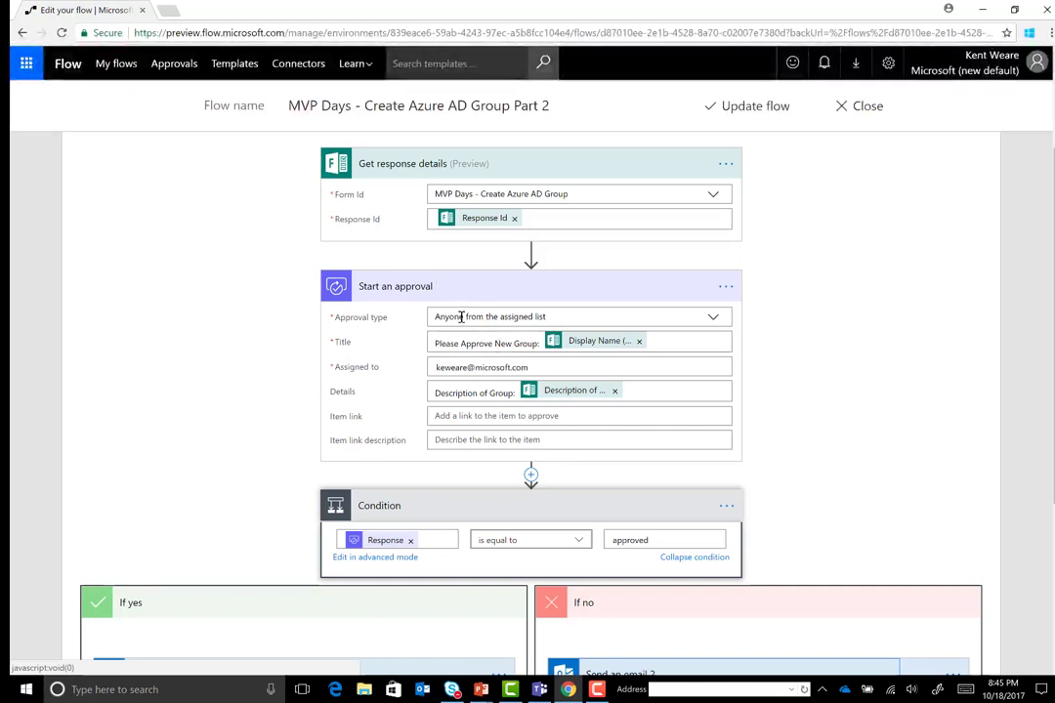
Keep the approval type as Anyone from the assigned list and edit the Title with dynamic content
{"action": "left_click", "coordinate": [724, 322]}
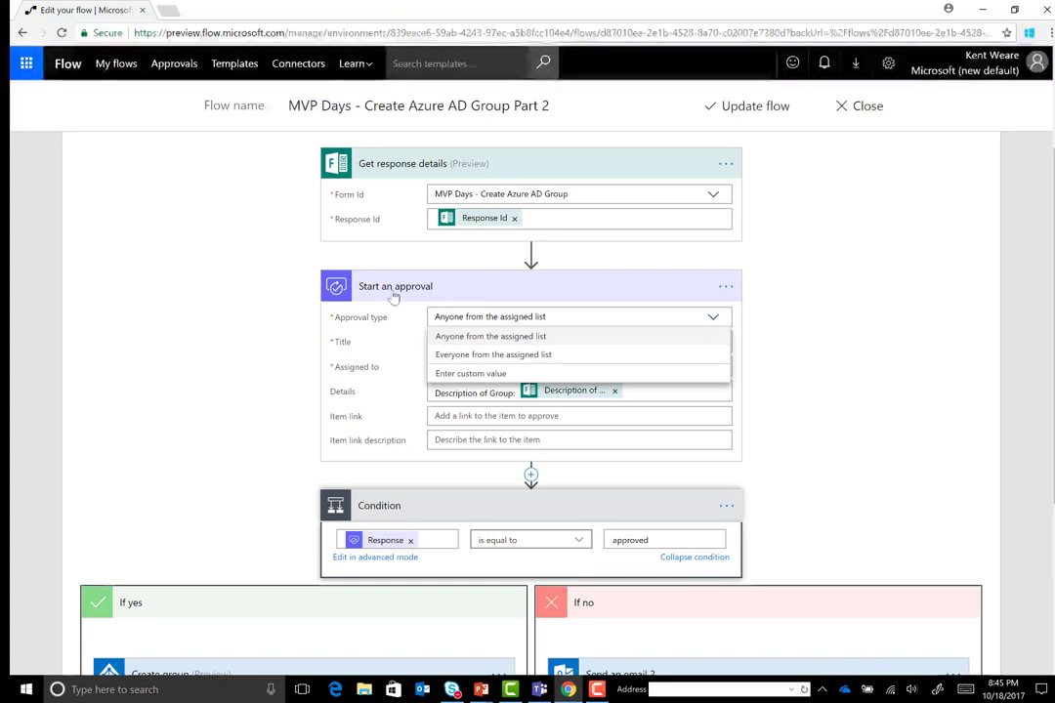
{"action": "left_click", "coordinate": [783, 444]}
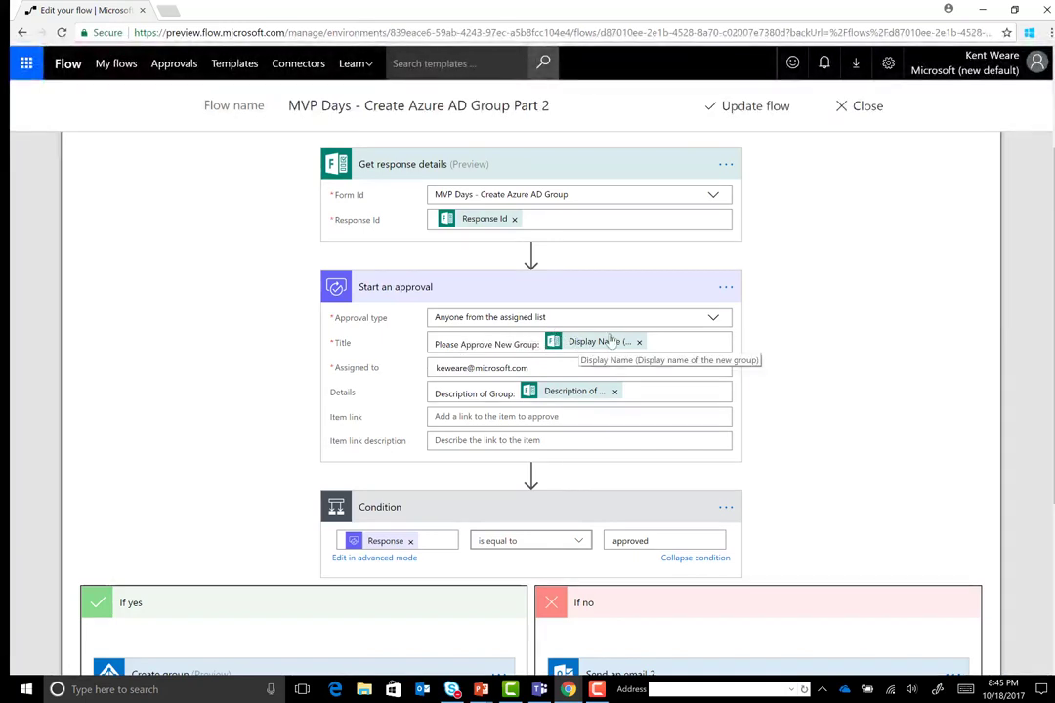
{"action": "left_click", "coordinate": [662, 342]}
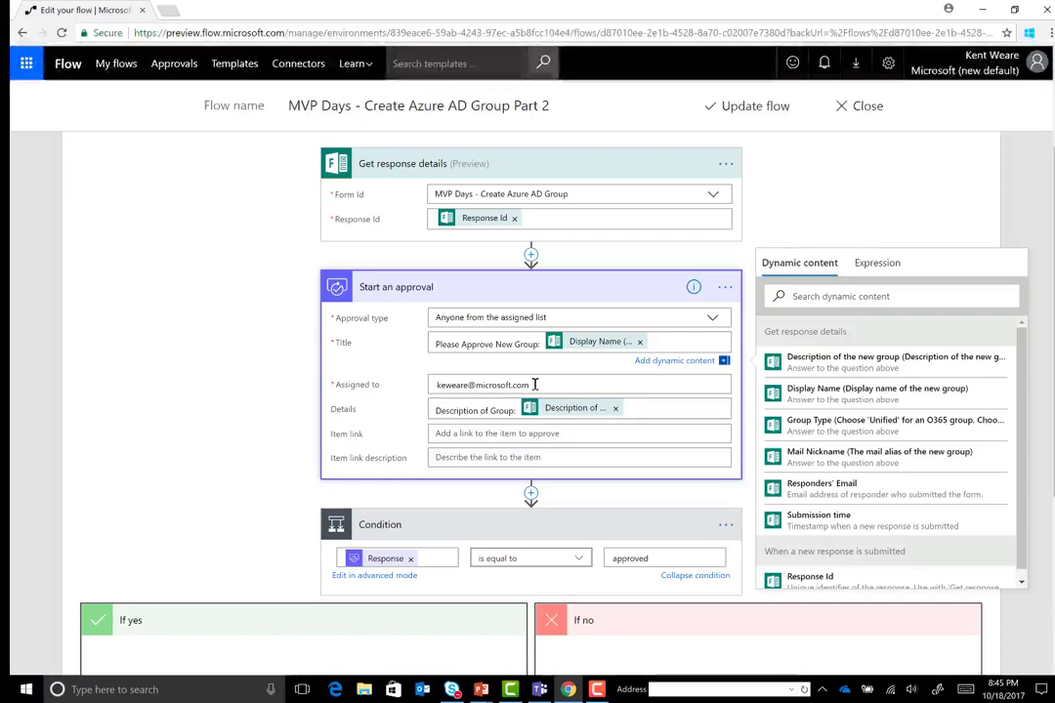
{"action": "scroll", "coordinate": [534, 384], "scroll_direction": "down", "scroll_amount": 1}
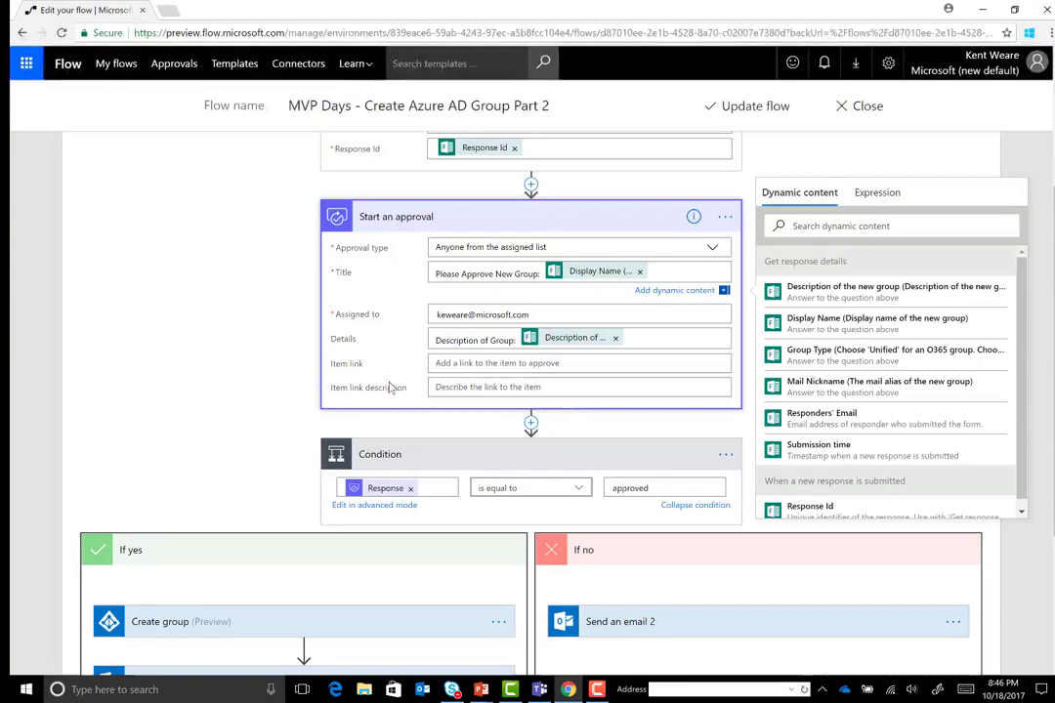
{"action": "scroll", "coordinate": [389, 388], "scroll_direction": "down", "scroll_amount": 3}
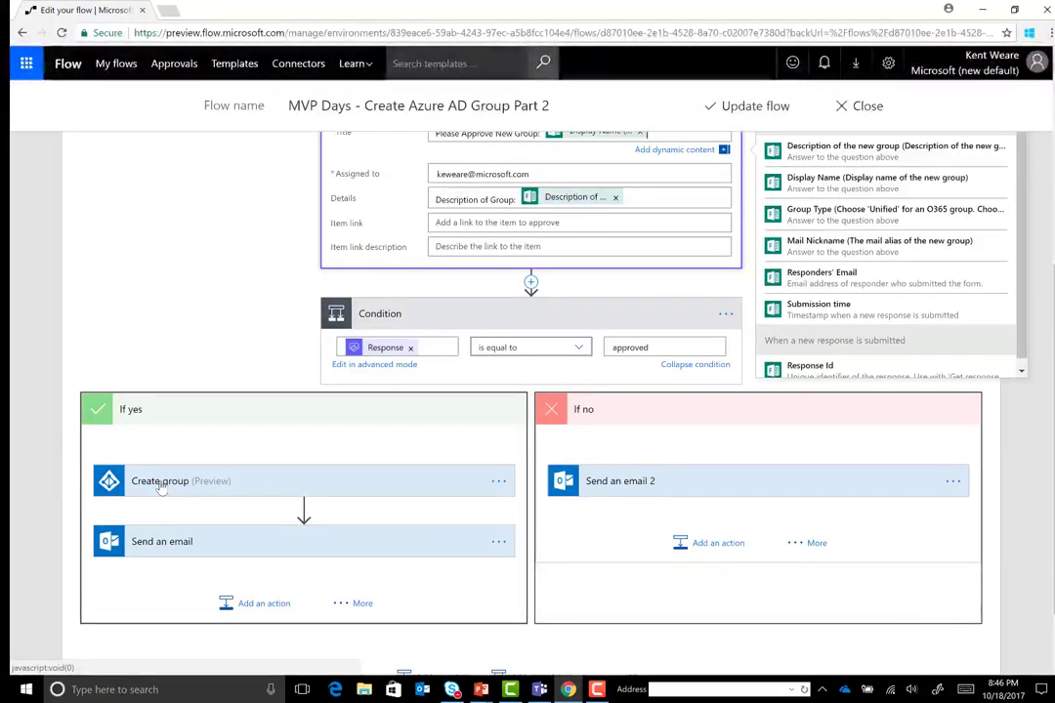
Expand the approved Send an email and denied Send an email 2 steps, then switch to the Forms preview
{"action": "left_click", "coordinate": [188, 553]}
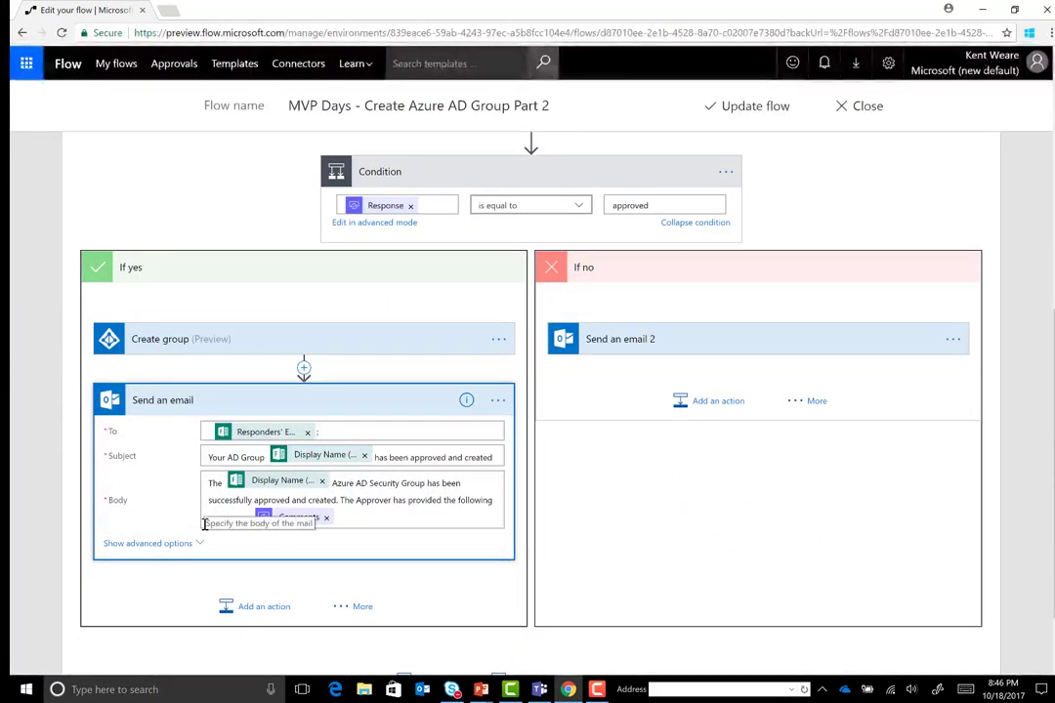
{"action": "left_click", "coordinate": [678, 339]}
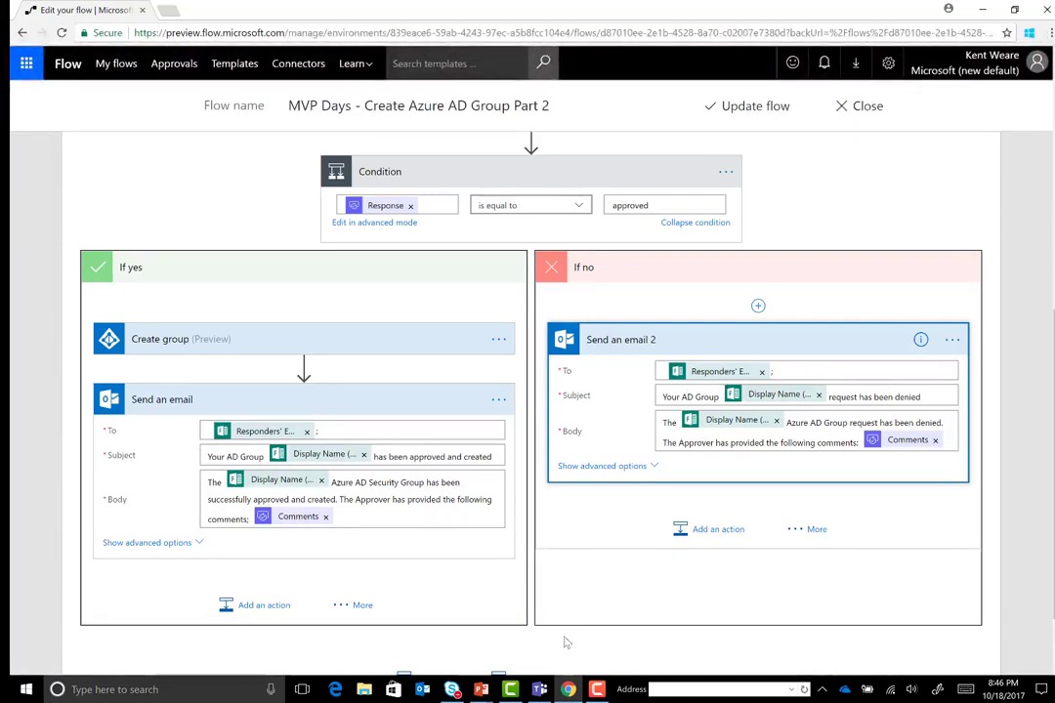
{"action": "mouse_move", "coordinate": [485, 691]}
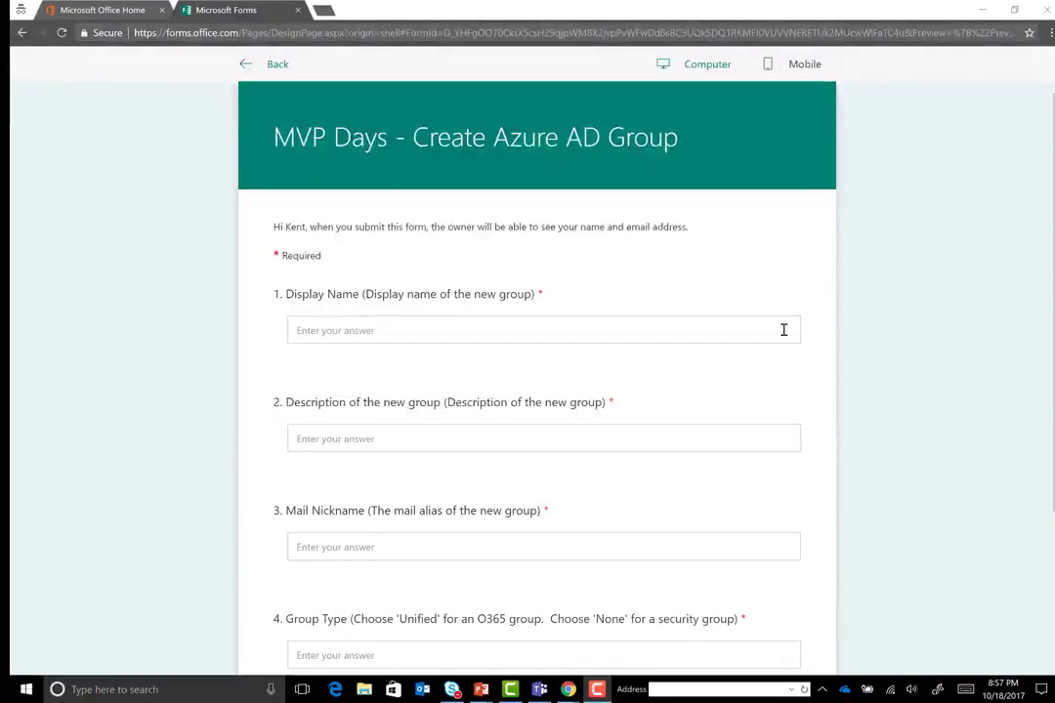
Submit the form with 'MVP Days', description 'Group for MVP Days members', nickname mvpdays and type Unified
{"action": "left_click", "coordinate": [363, 328]}
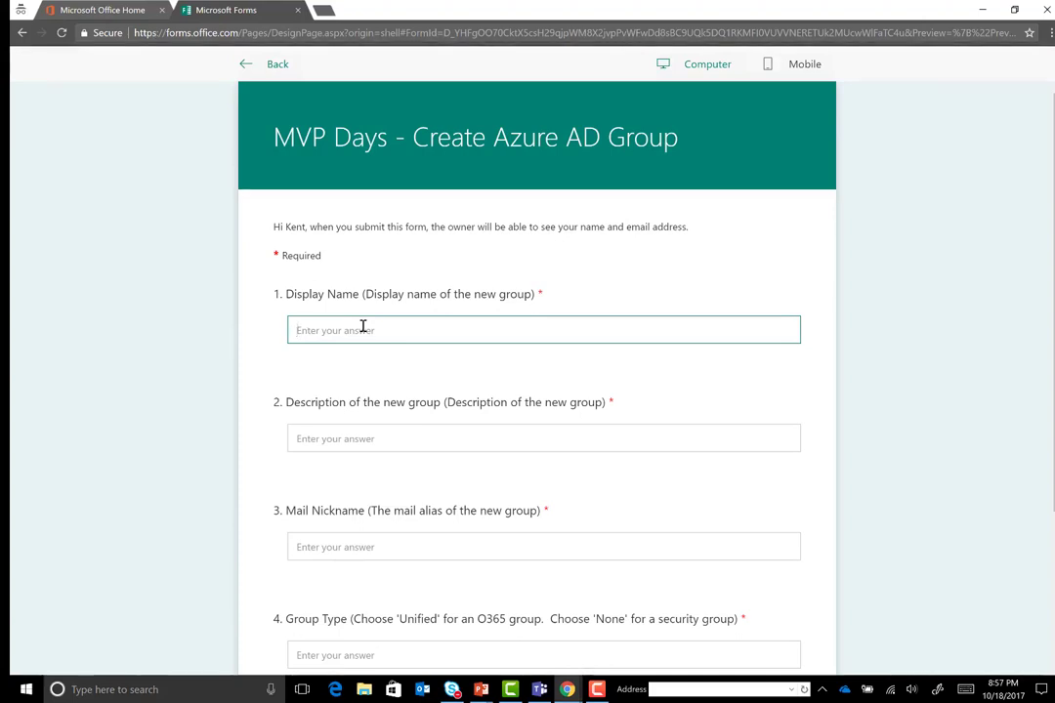
{"action": "type", "text": "M"}
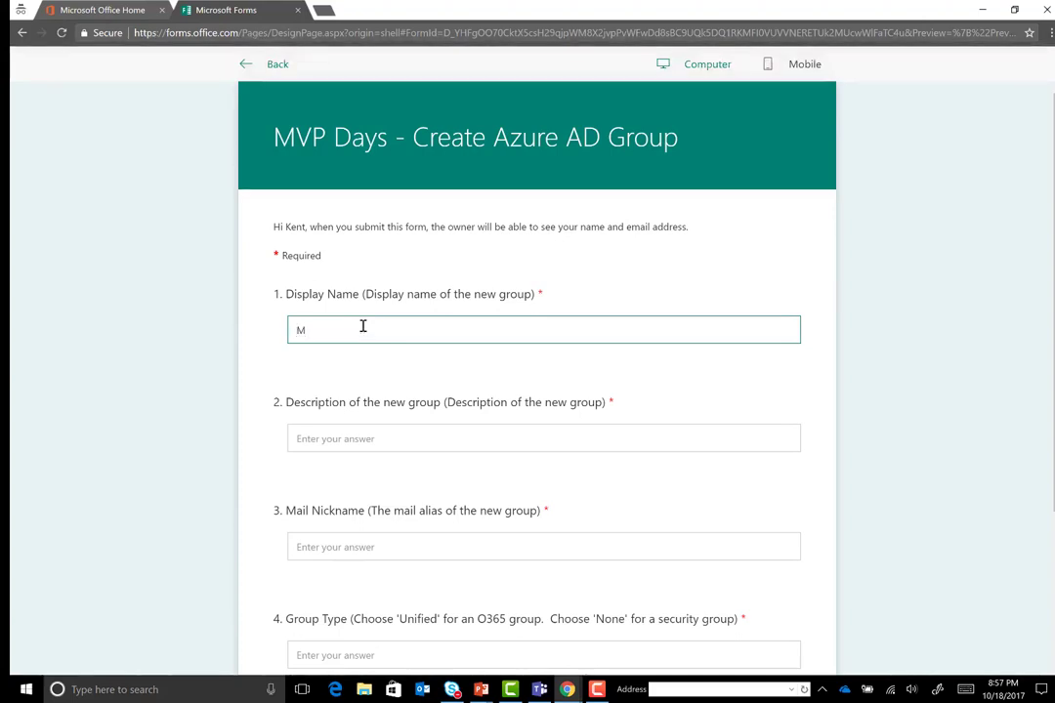
{"action": "type", "text": "VP Days"}
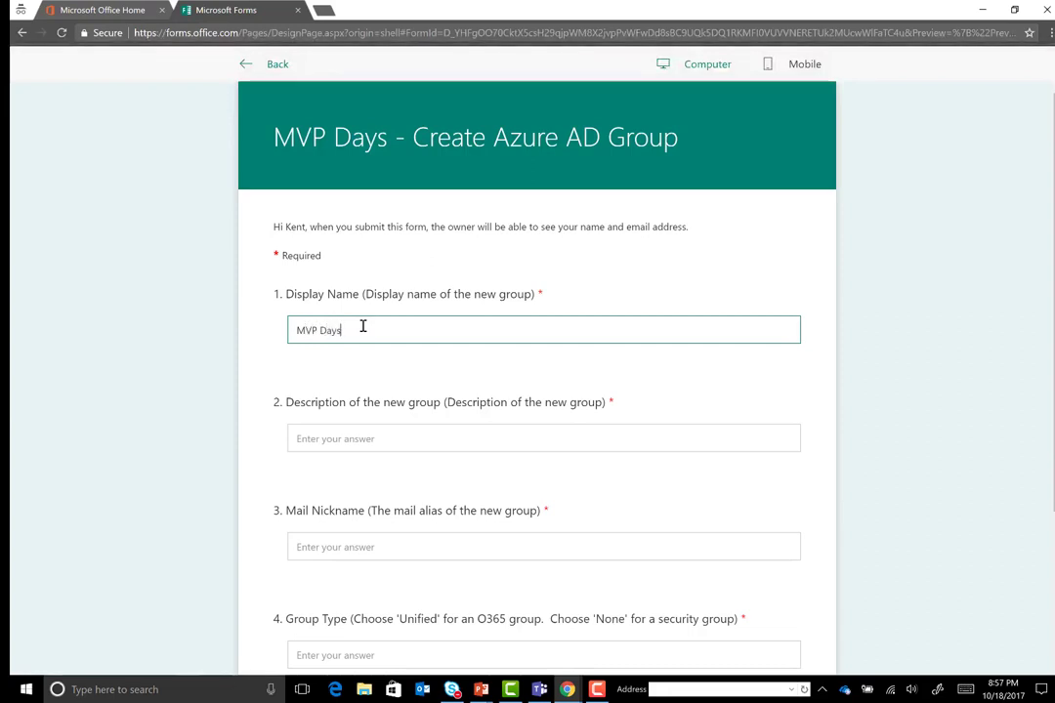
{"action": "left_click", "coordinate": [377, 443]}
{"action": "type", "text": "Group for MVP"}
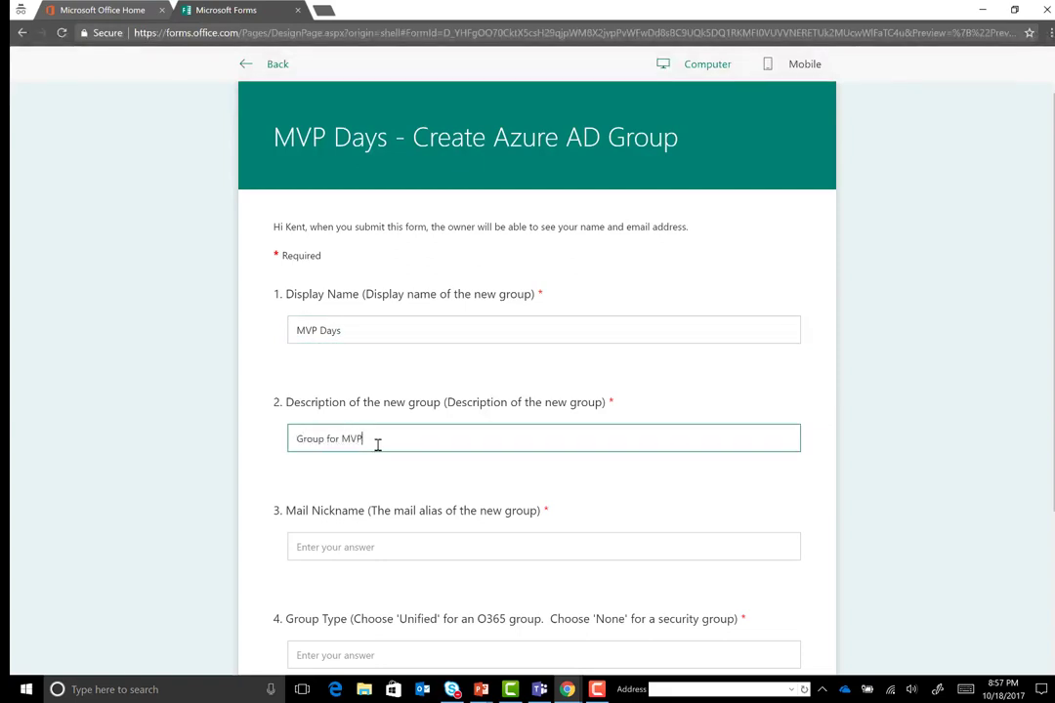
{"action": "type", "text": " Days members"}
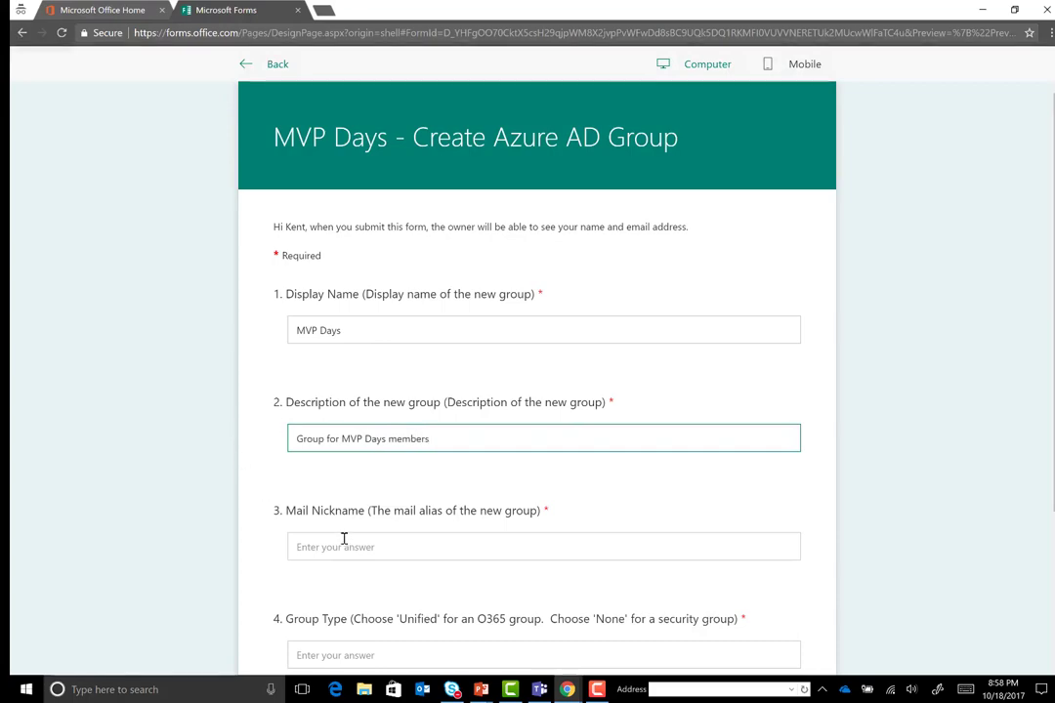
{"action": "left_click", "coordinate": [343, 539]}
{"action": "type", "text": "mvpdays"}
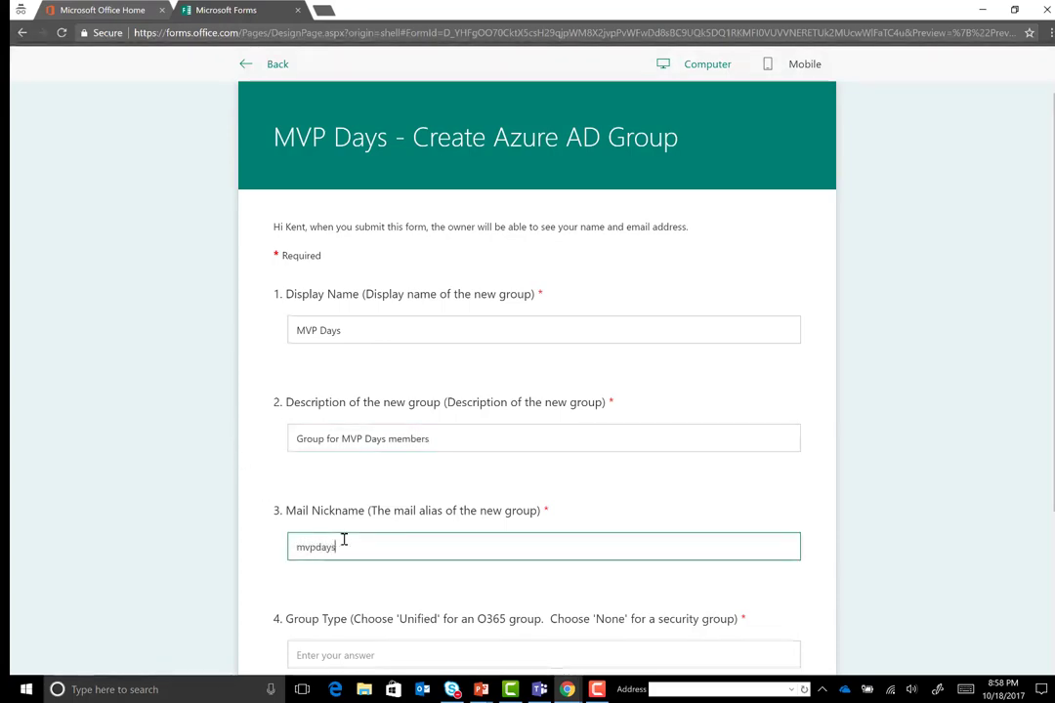
{"action": "scroll", "coordinate": [344, 539], "scroll_direction": "down", "scroll_amount": 3}
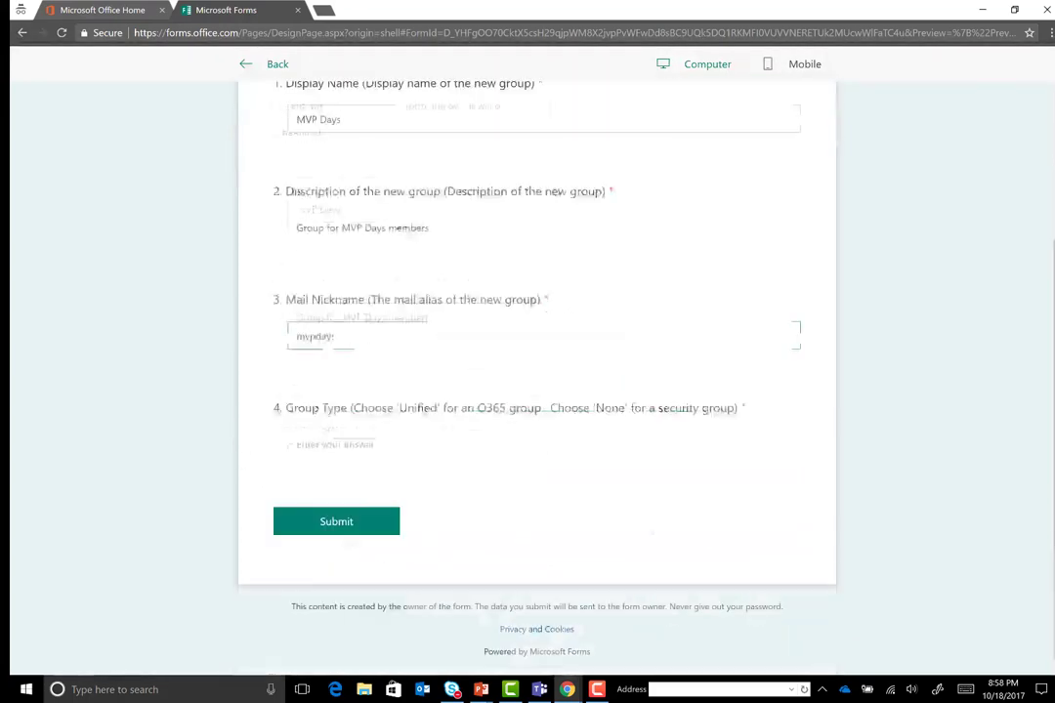
{"action": "left_click", "coordinate": [469, 449]}
{"action": "type", "text": "Un"}
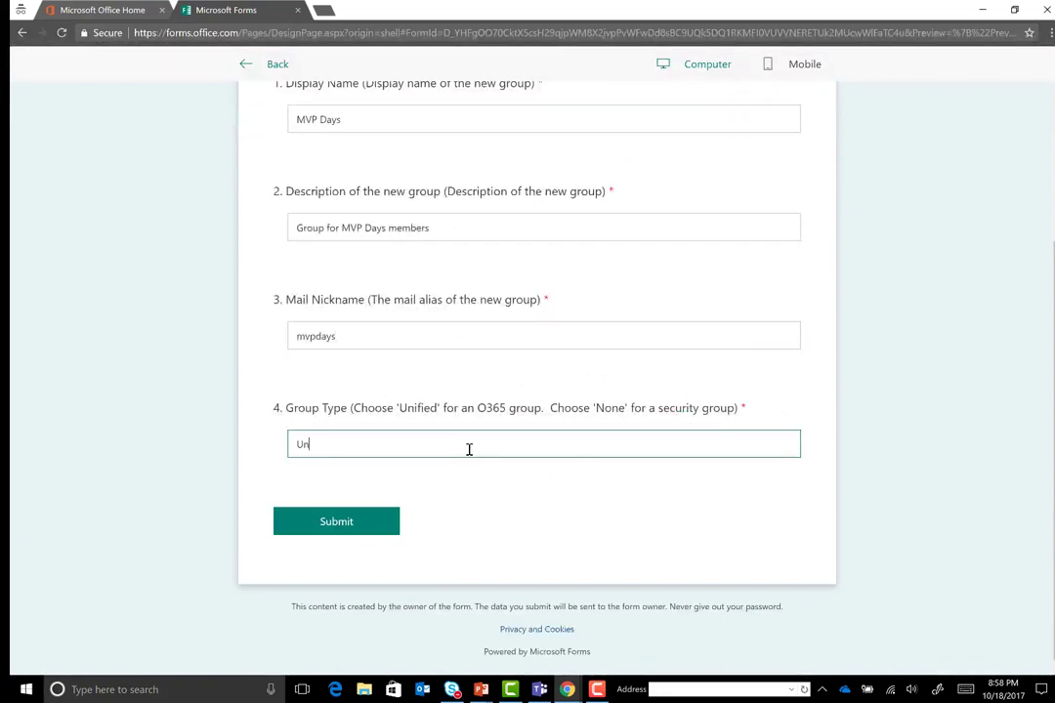
{"action": "type", "text": "ified"}
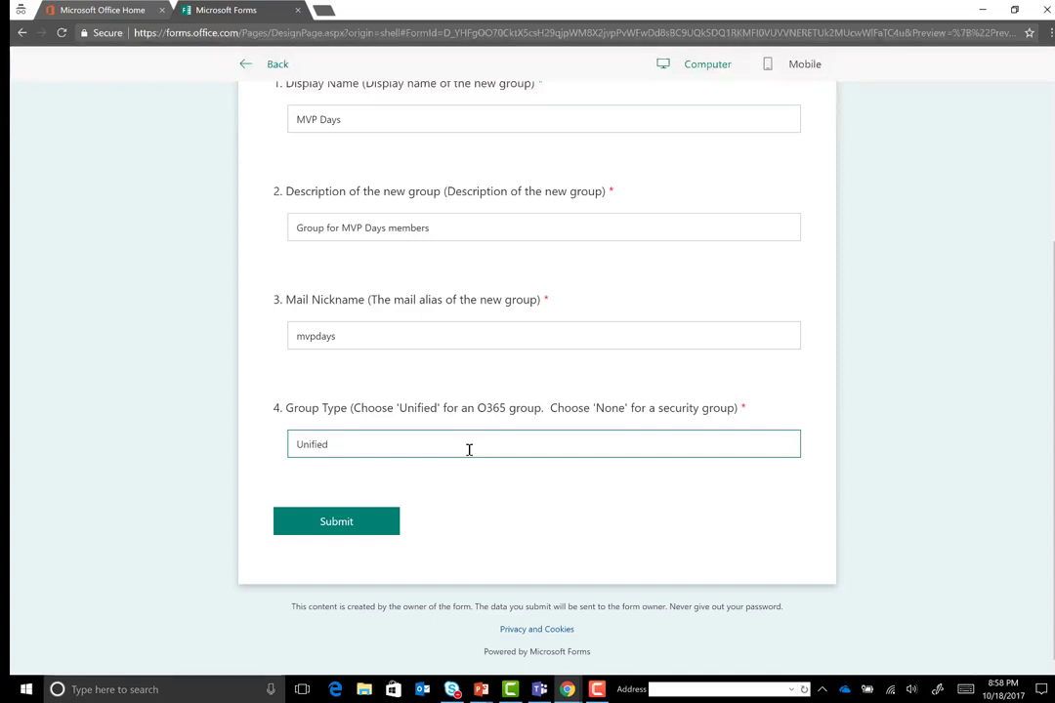
{"action": "left_click", "coordinate": [337, 528]}
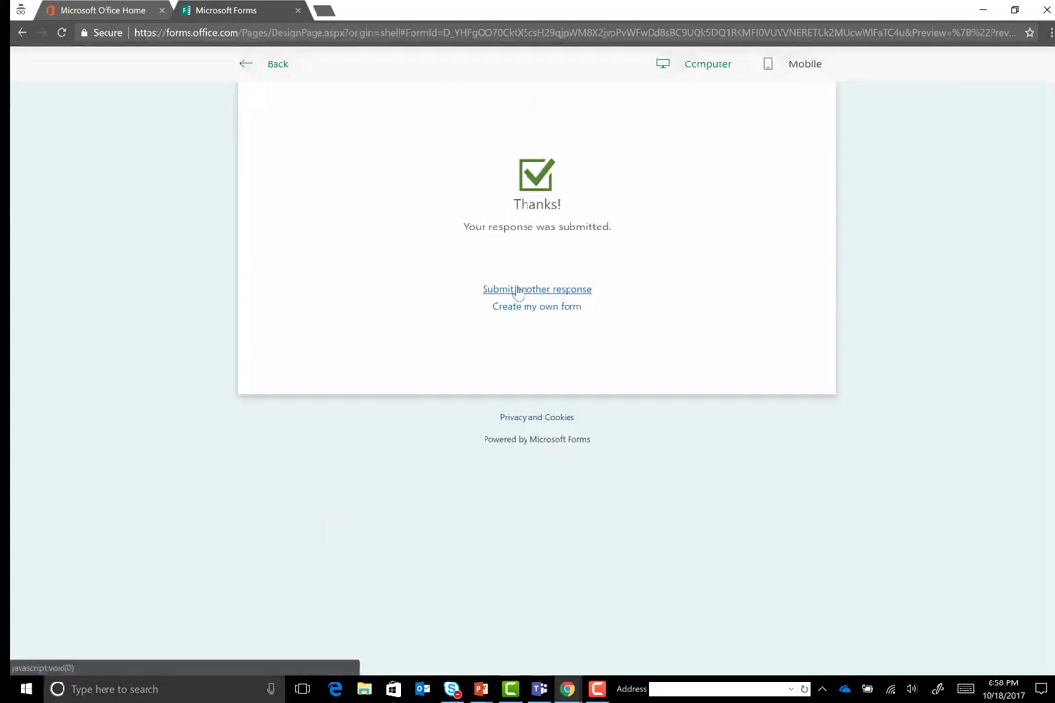
Reset the form for another response, then approve the MVP Days group request from the Outlook email
{"action": "left_click", "coordinate": [517, 291]}
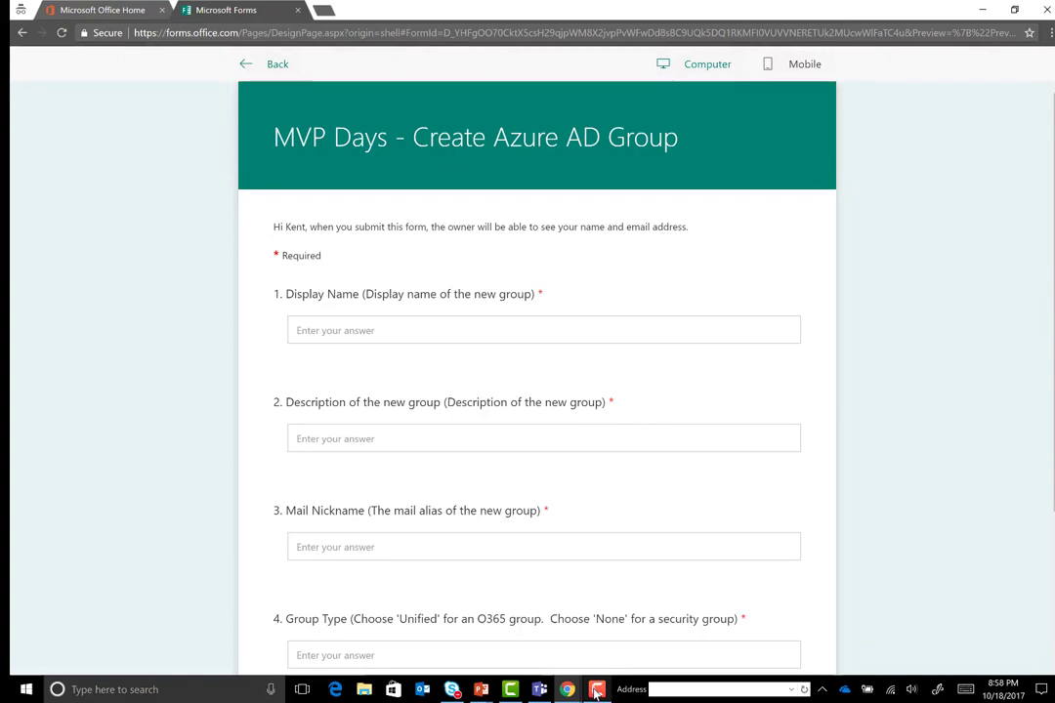
{"action": "mouse_move", "coordinate": [597, 691]}
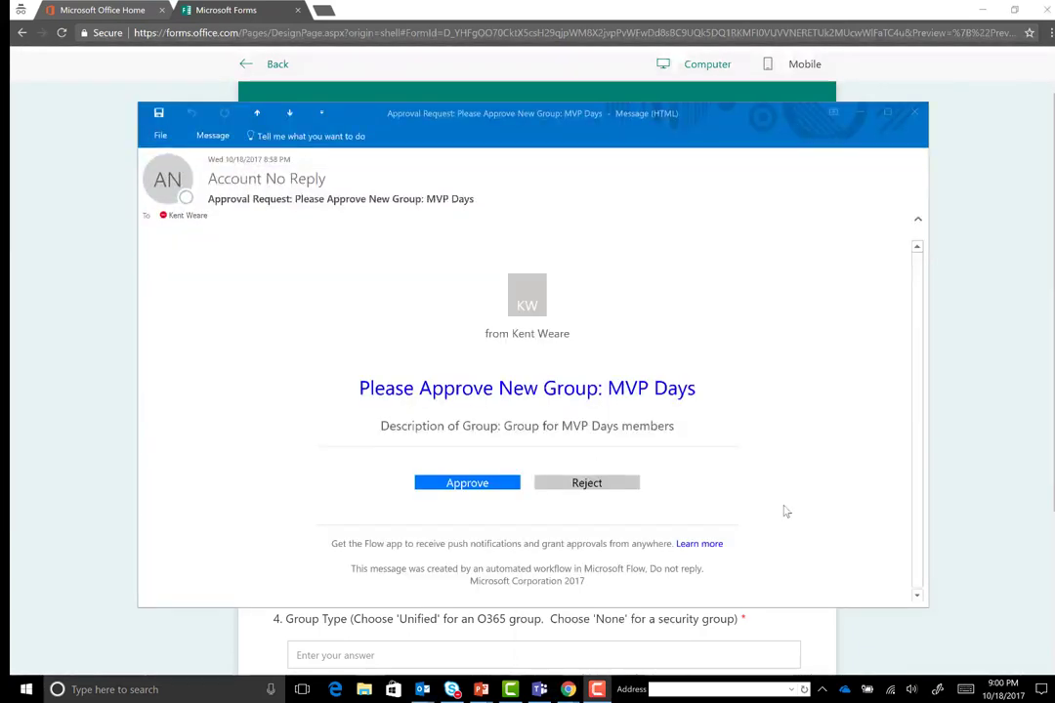
{"action": "left_click", "coordinate": [465, 483]}
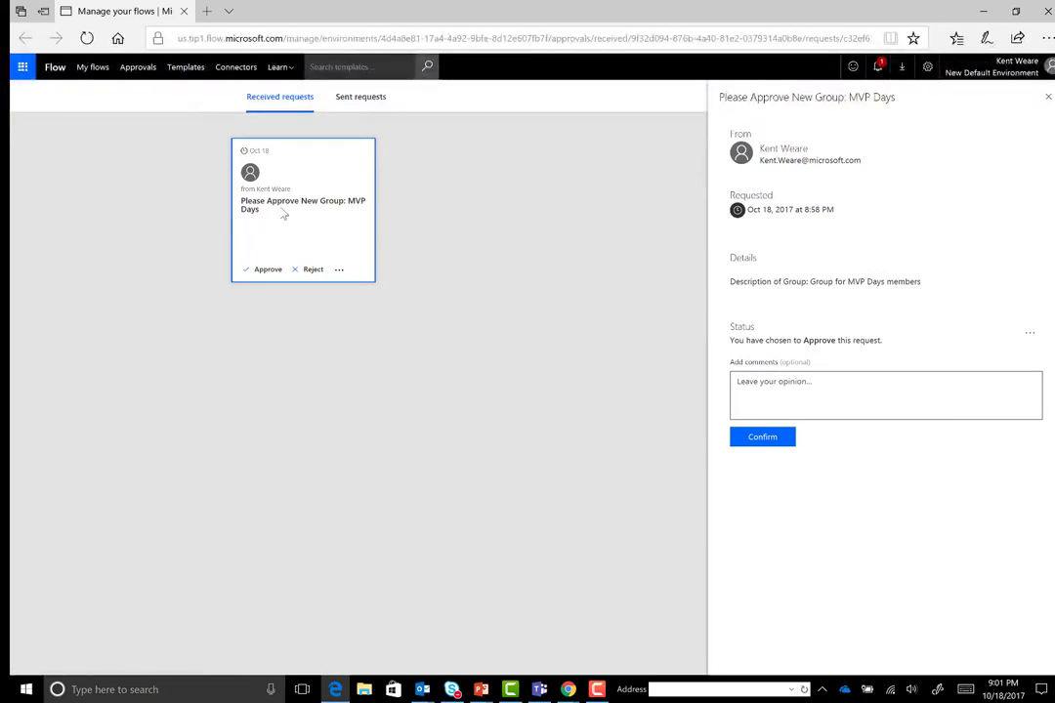
Approve the MVP Days request with the comment 'Sounds good'
{"action": "left_click", "coordinate": [766, 396]}
{"action": "type", "text": "Sound"}
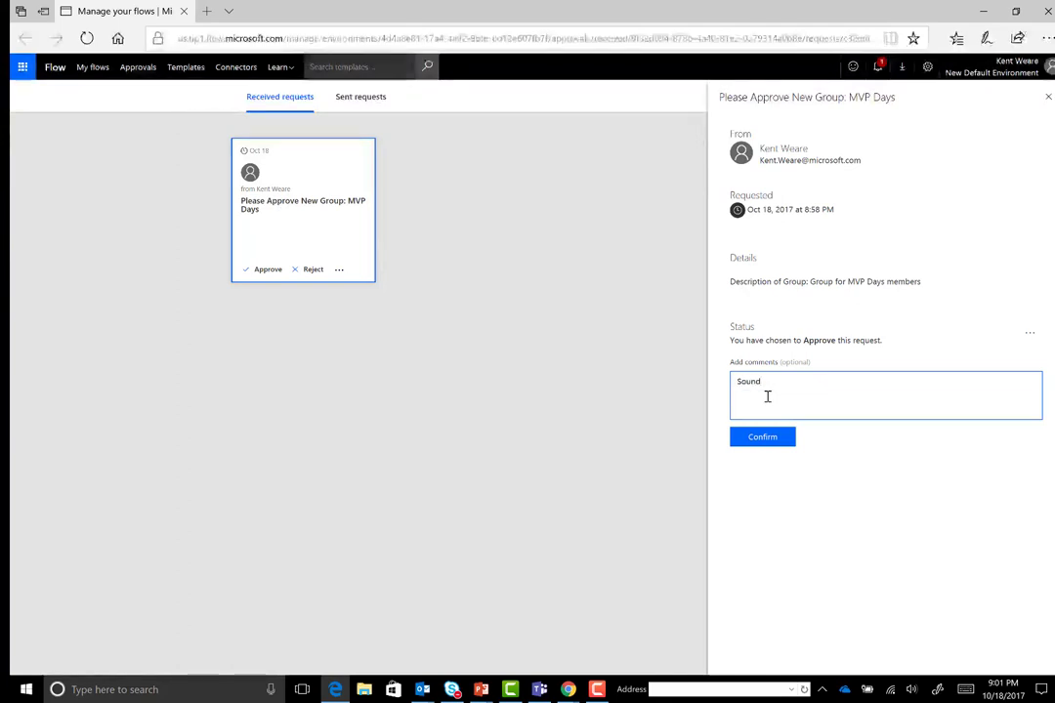
{"action": "type", "text": "s good"}
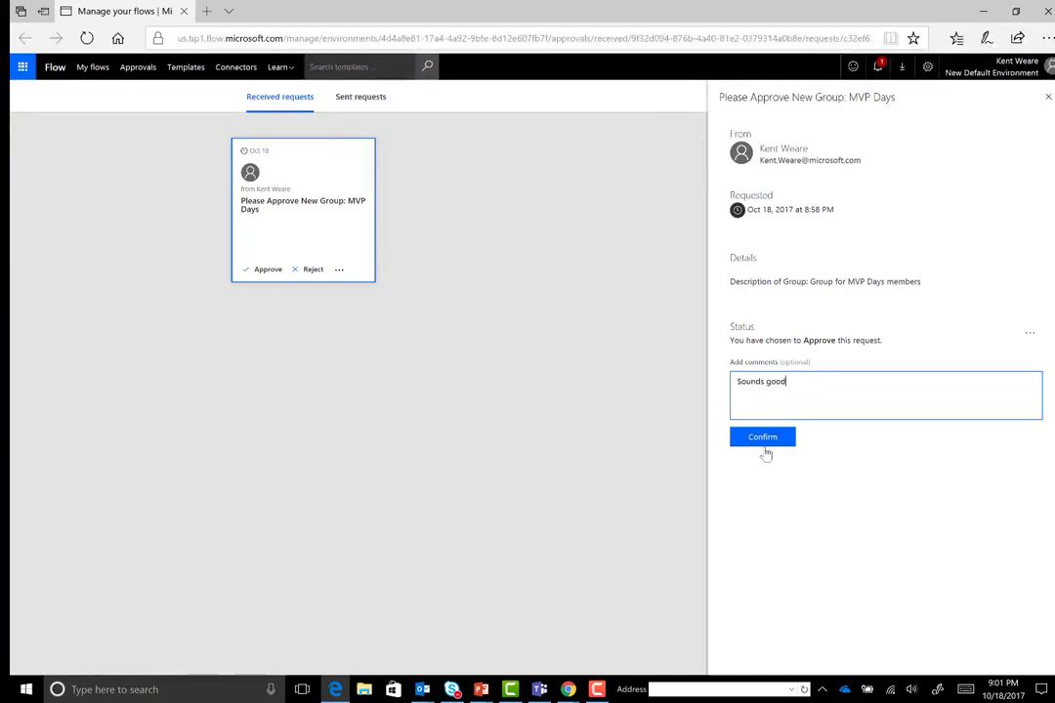
{"action": "left_click", "coordinate": [764, 441]}
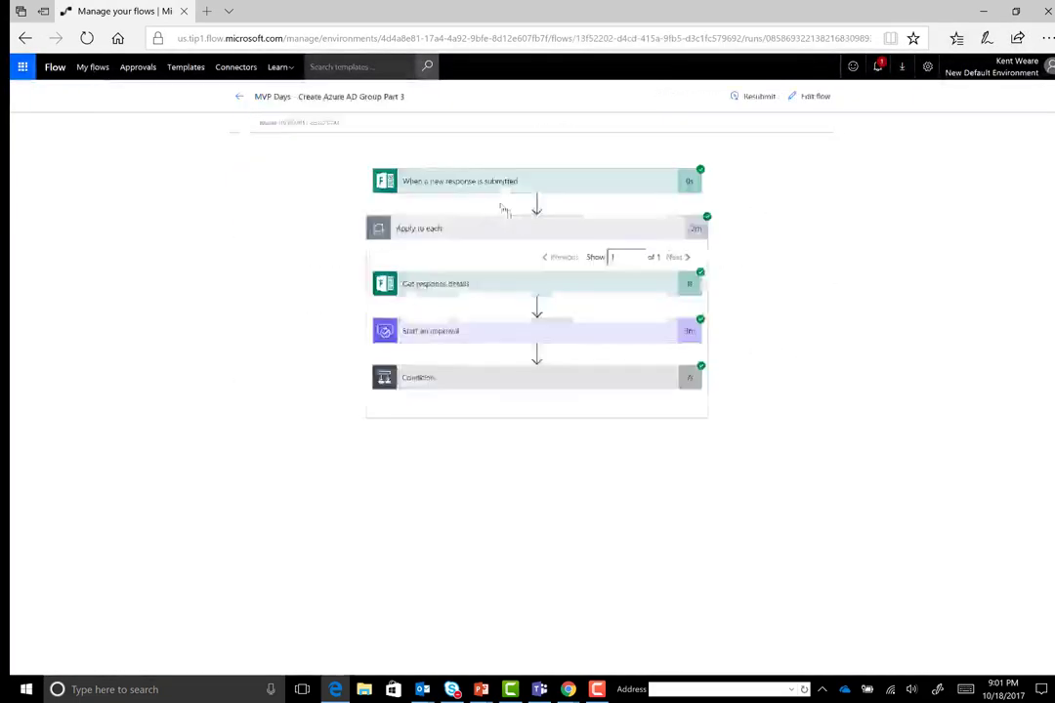
Expand the trigger, Get response details and Start an approval steps to check their succeeded outputs
{"action": "left_click", "coordinate": [479, 187]}
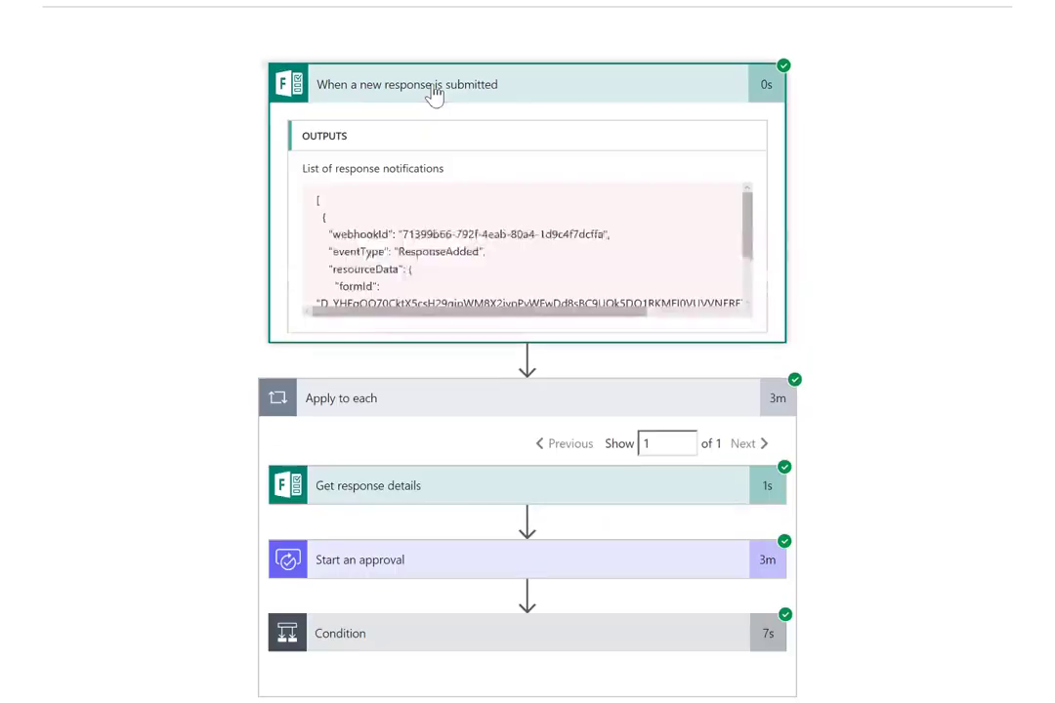
{"action": "left_click", "coordinate": [377, 485]}
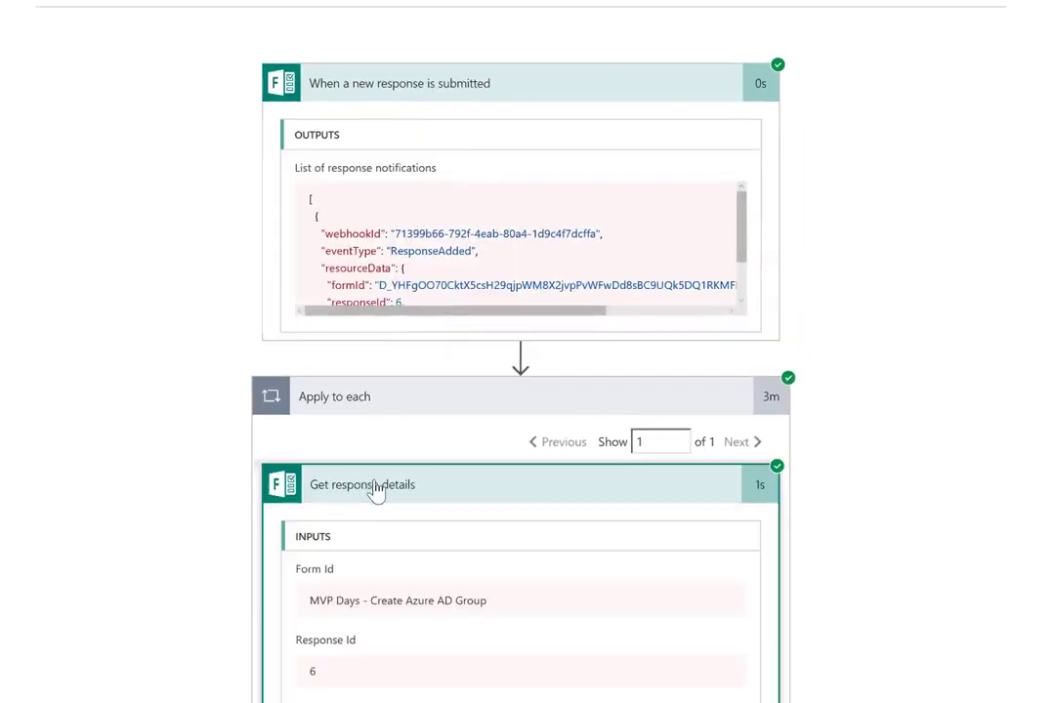
{"action": "scroll", "coordinate": [483, 489], "scroll_direction": "down", "scroll_amount": 5}
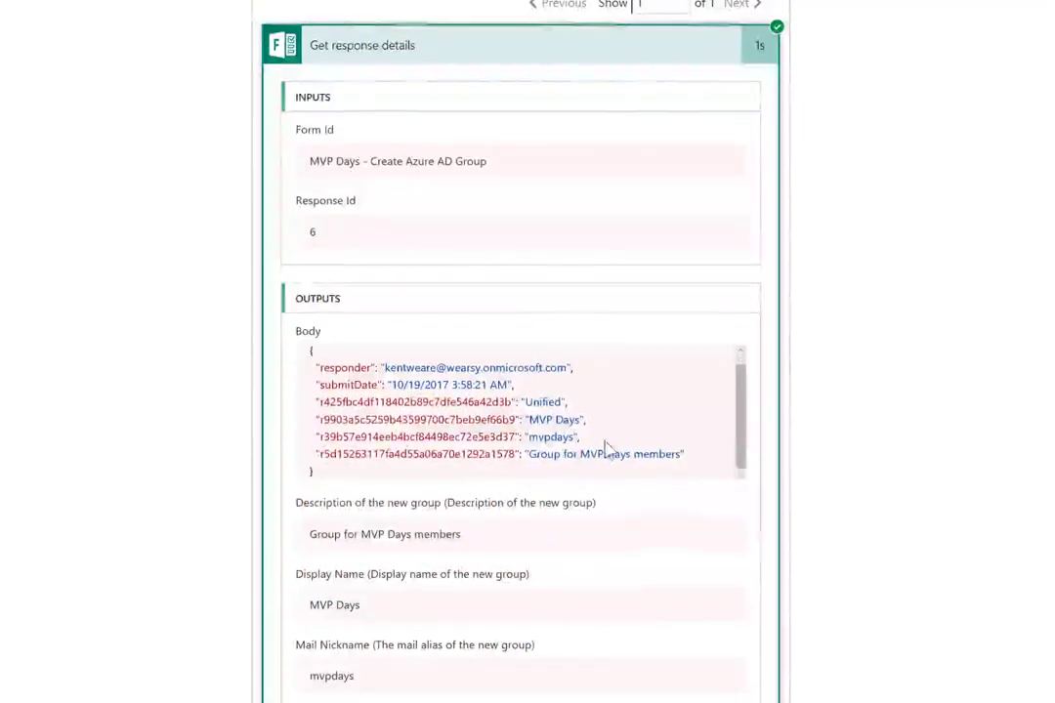
{"action": "scroll", "coordinate": [586, 425], "scroll_direction": "down", "scroll_amount": 3}
{"action": "left_click", "coordinate": [570, 677]}
{"action": "scroll", "coordinate": [808, 634], "scroll_direction": "down", "scroll_amount": 6}
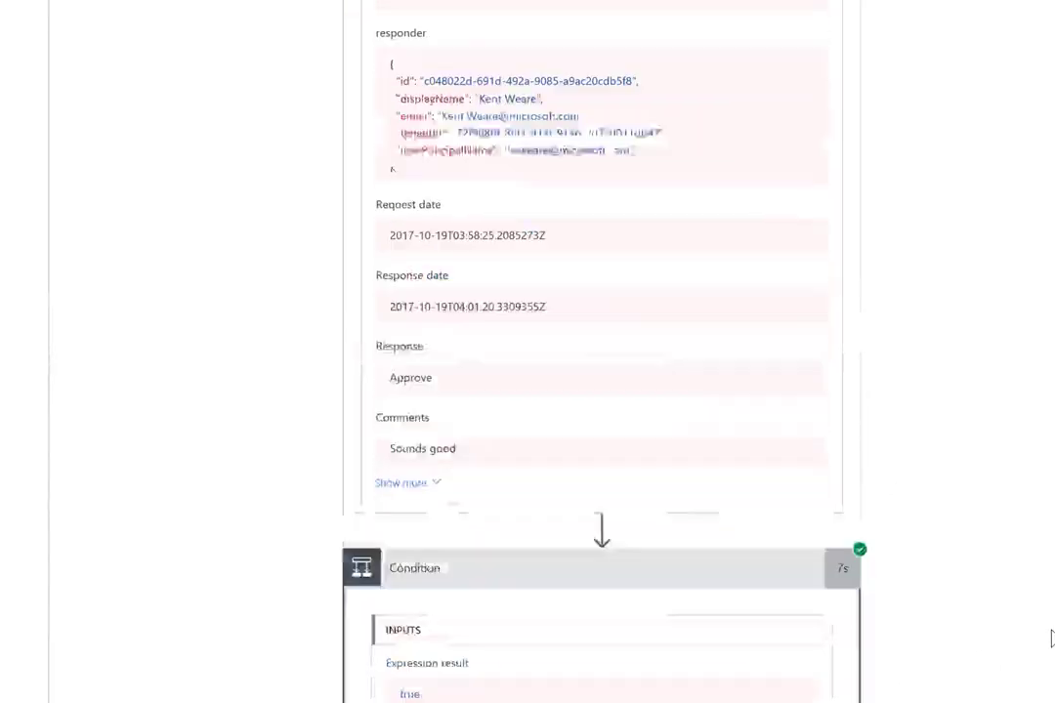
{"action": "scroll", "coordinate": [805, 676], "scroll_direction": "down", "scroll_amount": 5}
{"action": "scroll", "coordinate": [371, 452], "scroll_direction": "down", "scroll_amount": 1}
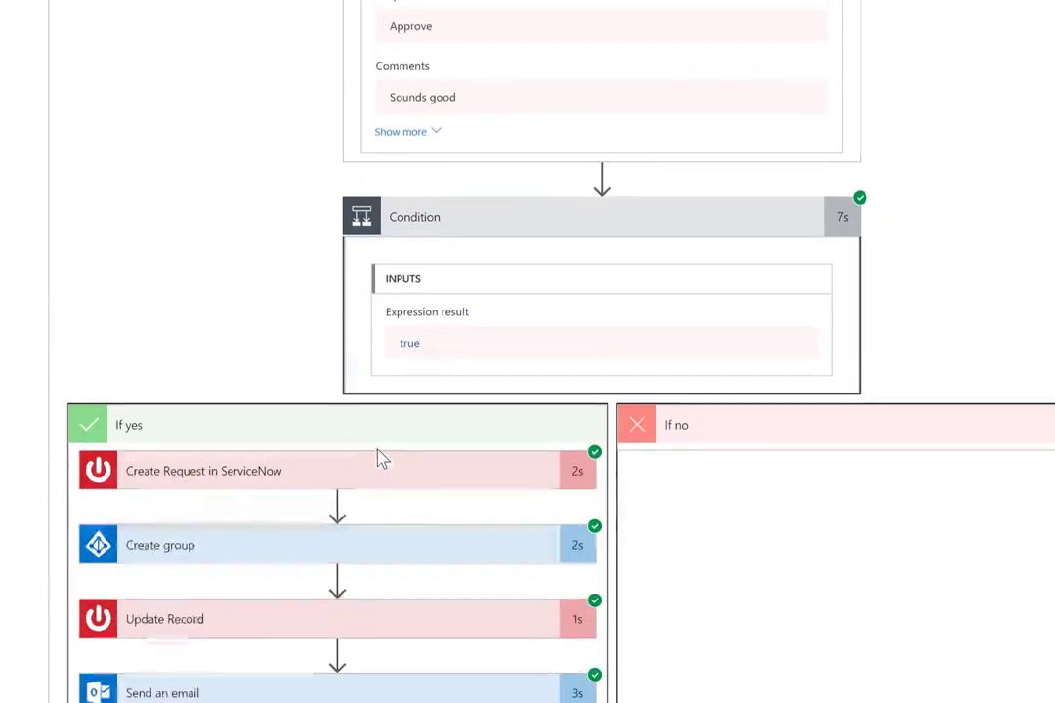
Review the Create Request in ServiceNow description (approver, MVP Days, requester), then expand Update Record
{"action": "left_click", "coordinate": [226, 486]}
{"action": "scroll", "coordinate": [400, 586], "scroll_direction": "down", "scroll_amount": 2}
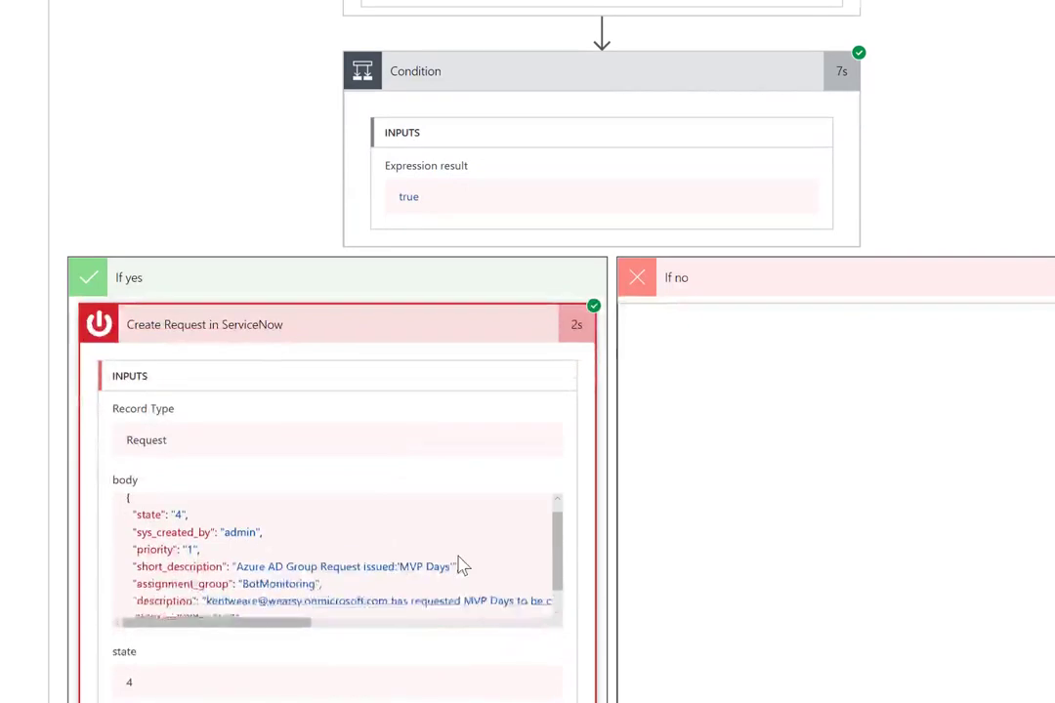
{"action": "scroll", "coordinate": [463, 566], "scroll_direction": "down", "scroll_amount": 2}
{"action": "scroll", "coordinate": [706, 575], "scroll_direction": "down", "scroll_amount": 3}
{"action": "scroll", "coordinate": [631, 558], "scroll_direction": "up", "scroll_amount": 1}
{"action": "scroll", "coordinate": [631, 558], "scroll_direction": "down", "scroll_amount": 5}
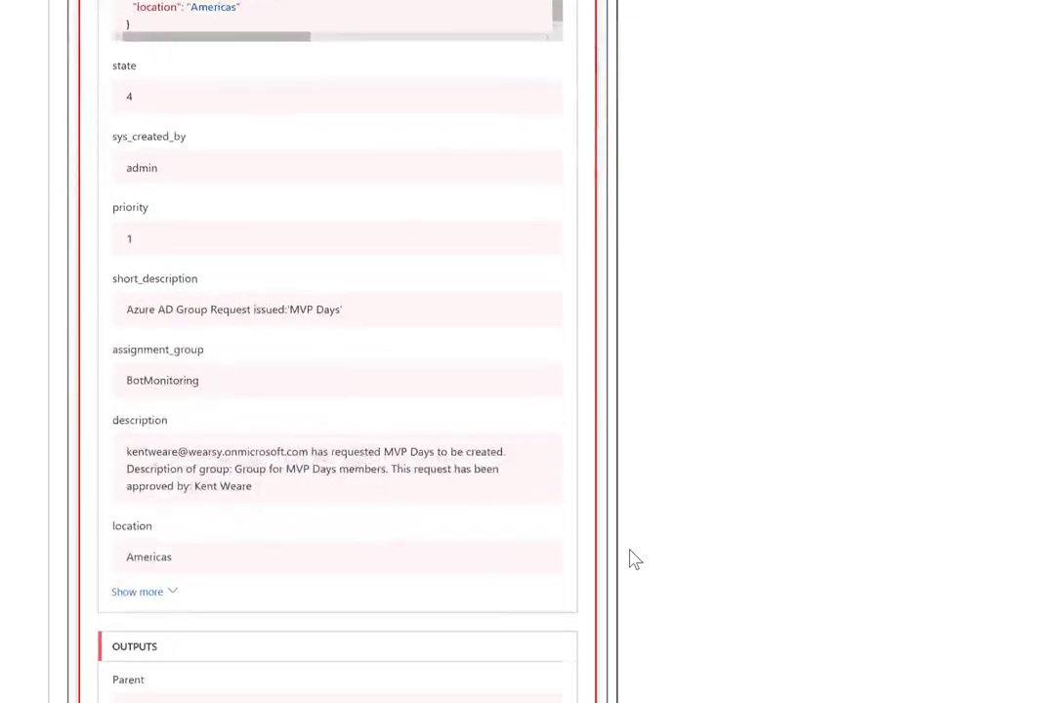
{"action": "scroll", "coordinate": [632, 559], "scroll_direction": "down", "scroll_amount": 2}
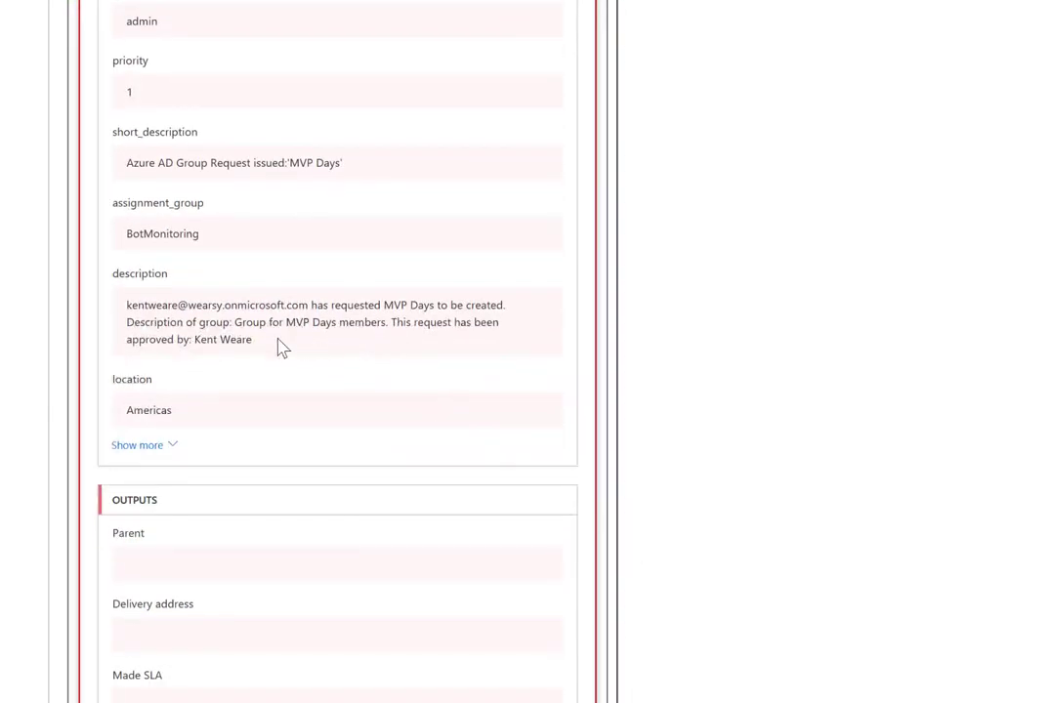
{"action": "left_click_drag", "start_coordinate": [273, 349], "coordinate": [193, 350]}
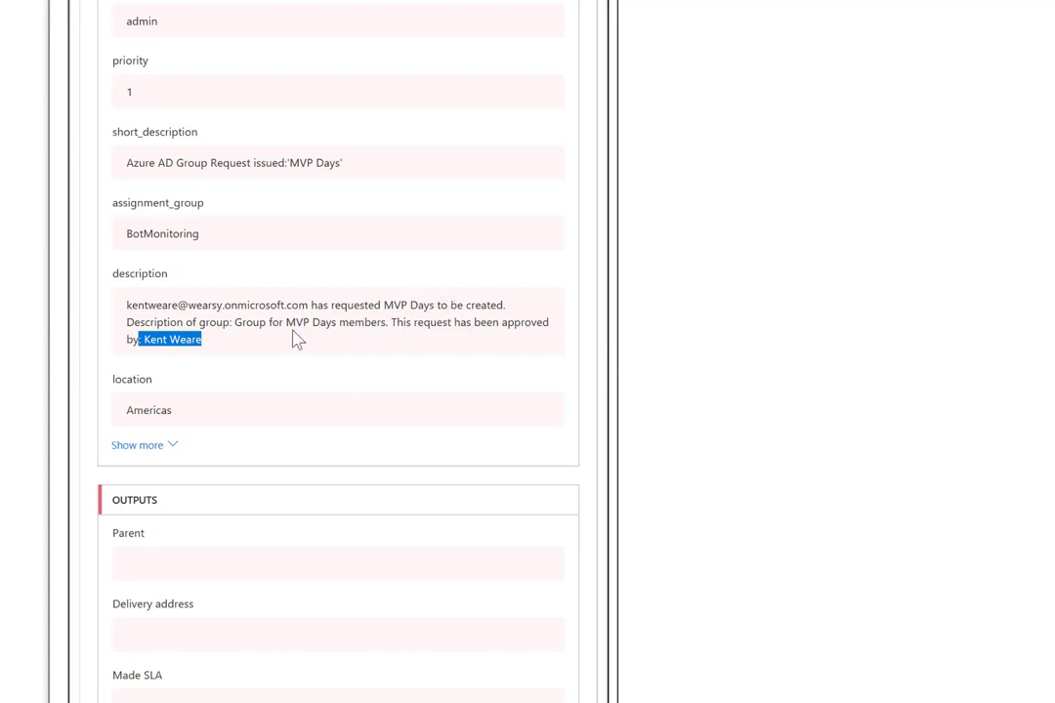
{"action": "left_click_drag", "start_coordinate": [284, 322], "coordinate": [339, 328]}
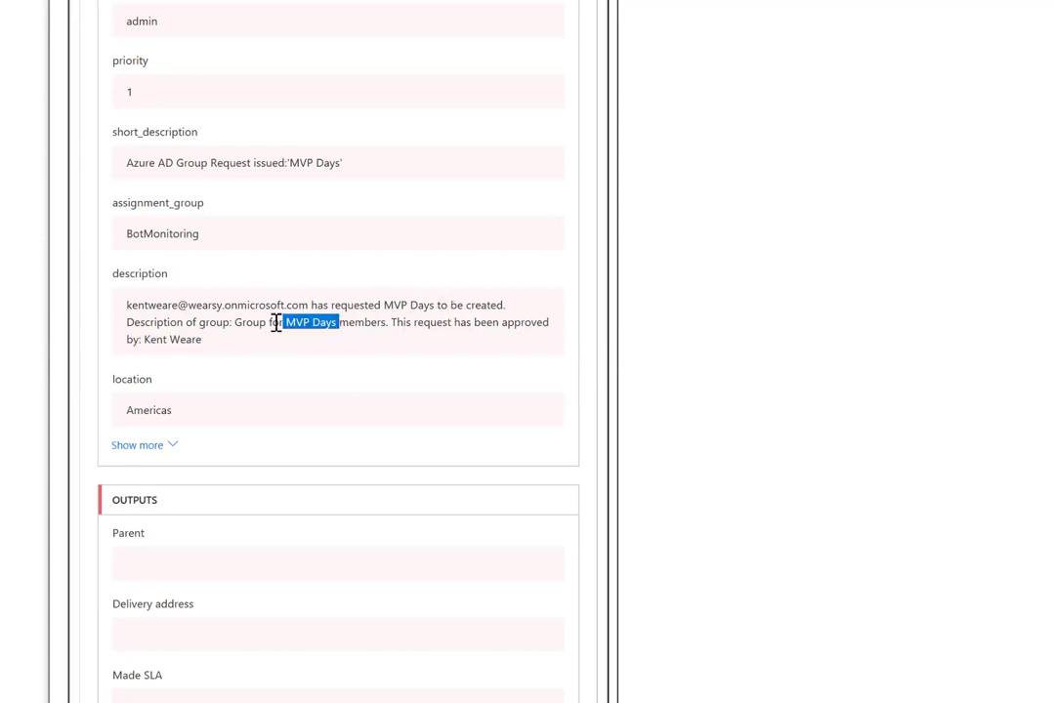
{"action": "left_click_drag", "start_coordinate": [125, 306], "coordinate": [282, 322]}
{"action": "scroll", "coordinate": [304, 325], "scroll_direction": "up", "scroll_amount": 6}
{"action": "left_click", "coordinate": [320, 197]}
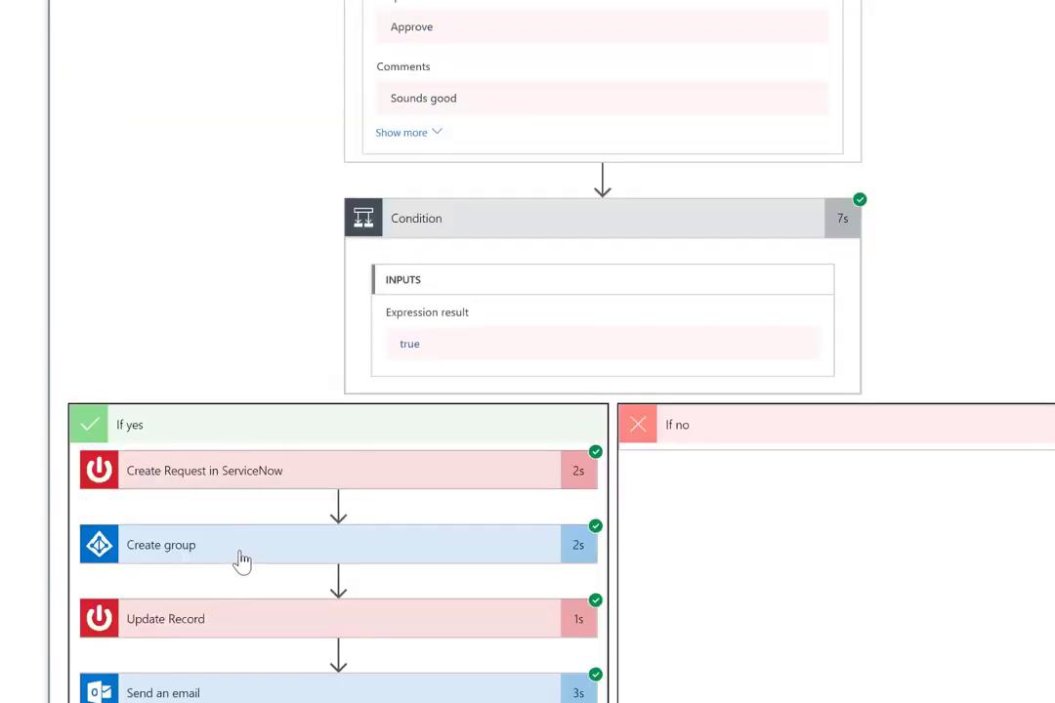
{"action": "left_click", "coordinate": [219, 619]}
{"action": "scroll", "coordinate": [216, 630], "scroll_direction": "down", "scroll_amount": 5}
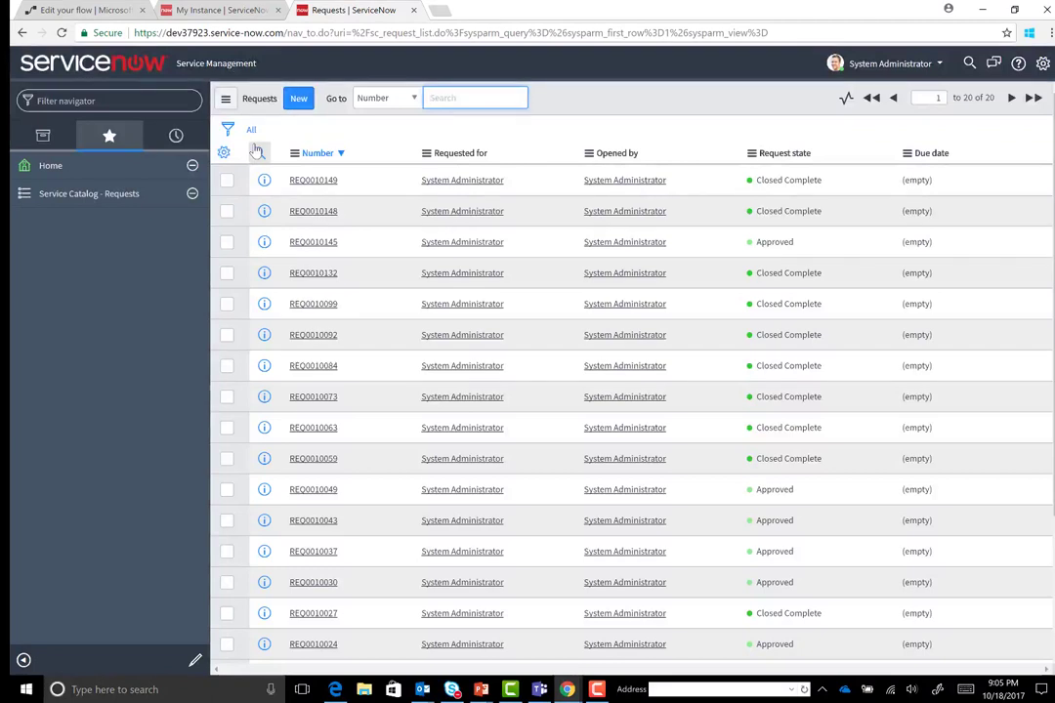
Open the newest ServiceNow request and highlight MVP Days in its short description and description
{"action": "left_click", "coordinate": [315, 182]}
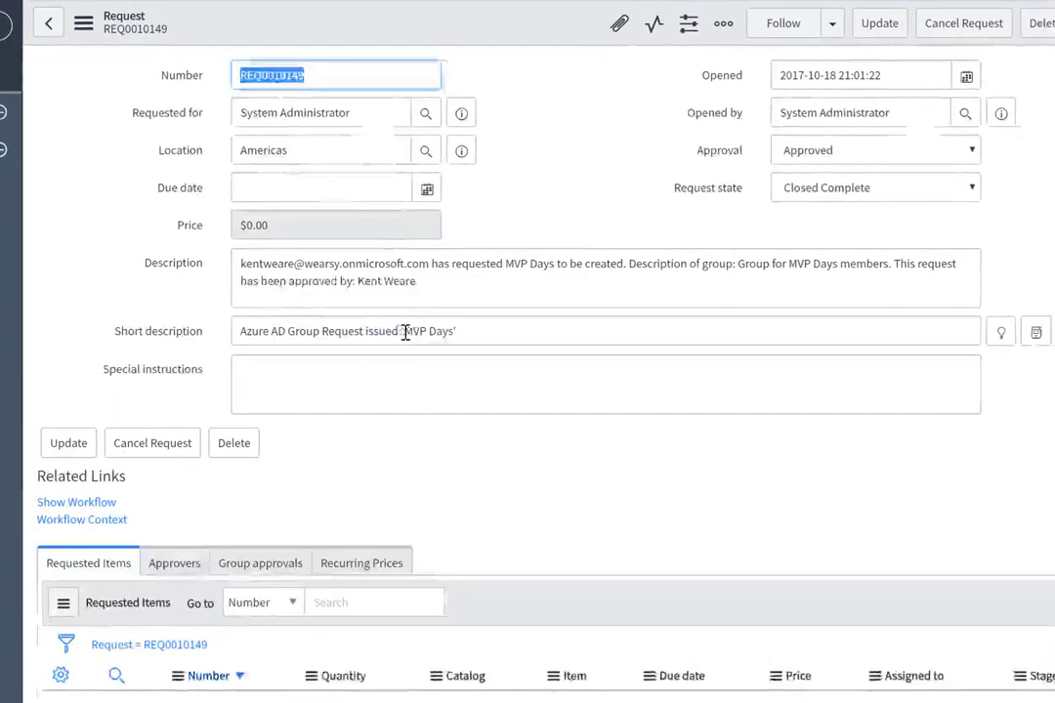
{"action": "left_click_drag", "start_coordinate": [411, 332], "coordinate": [452, 333]}
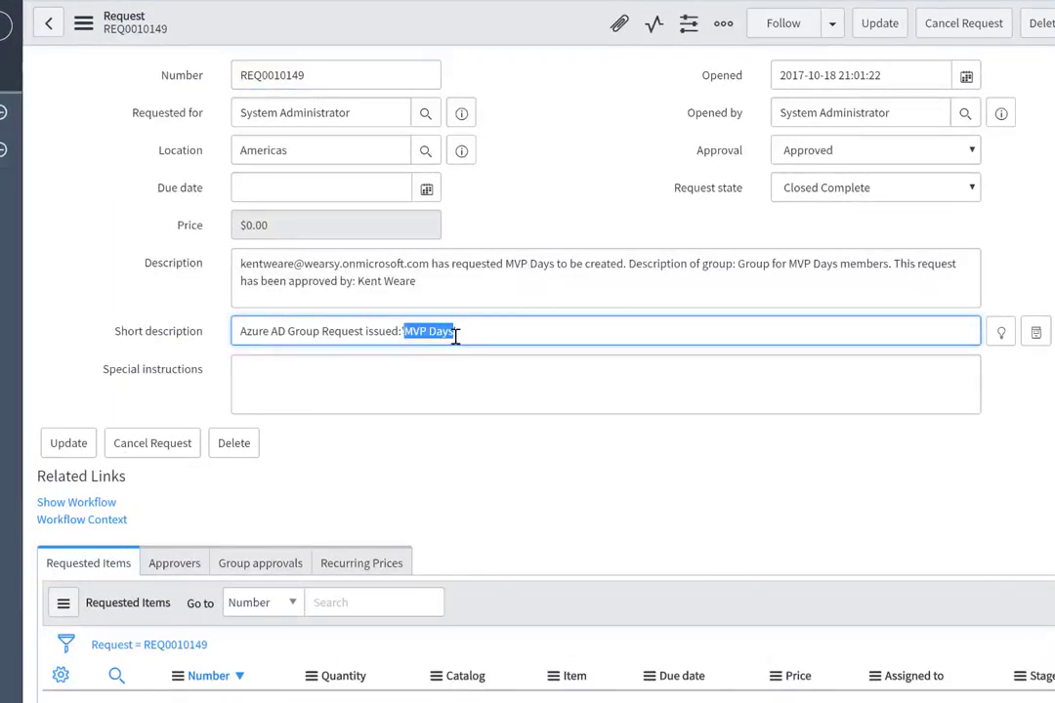
{"action": "left_click_drag", "start_coordinate": [379, 282], "coordinate": [262, 270]}
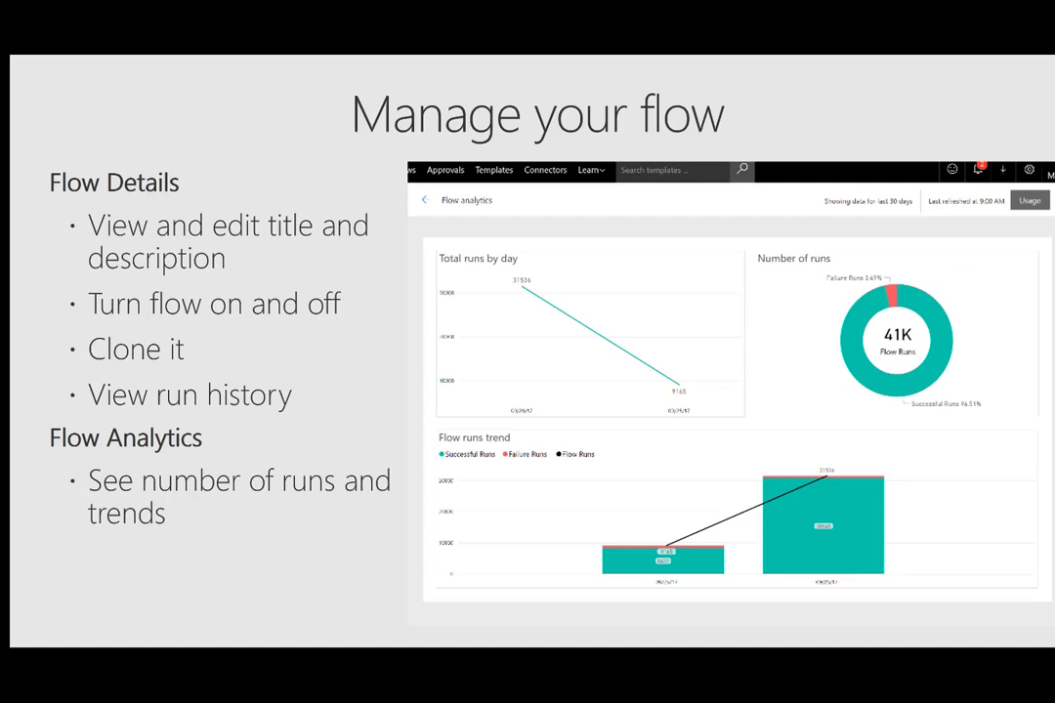
Advance the slideshow two slides to the Admin center slide
{"action": "key", "text": "Right"}
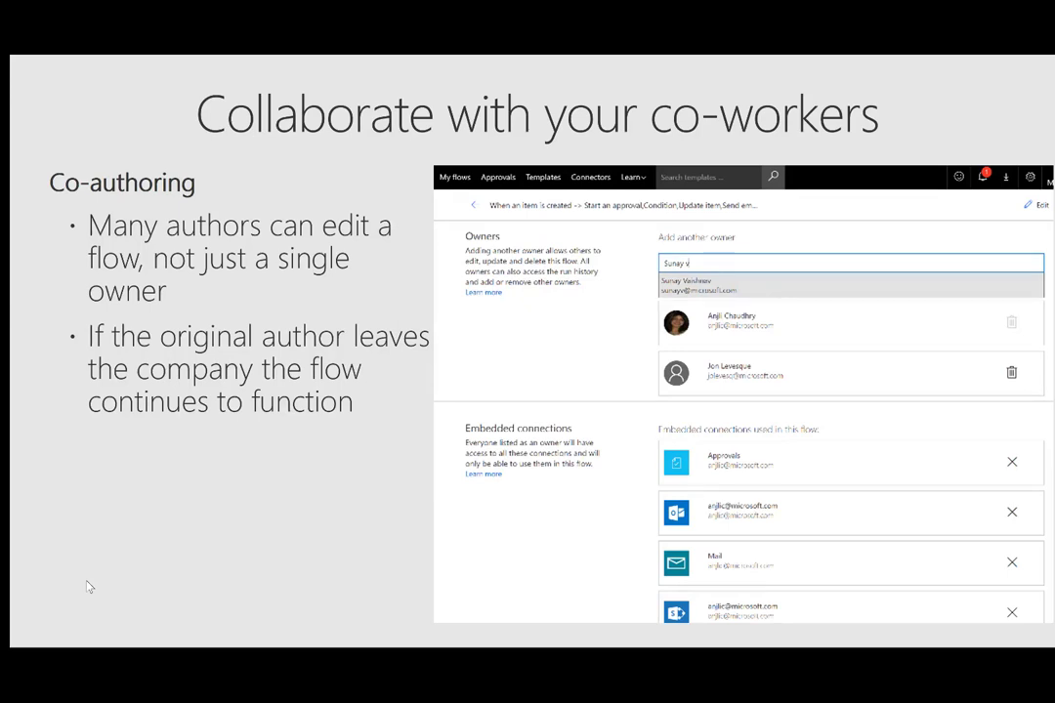
{"action": "key", "text": "Right"}
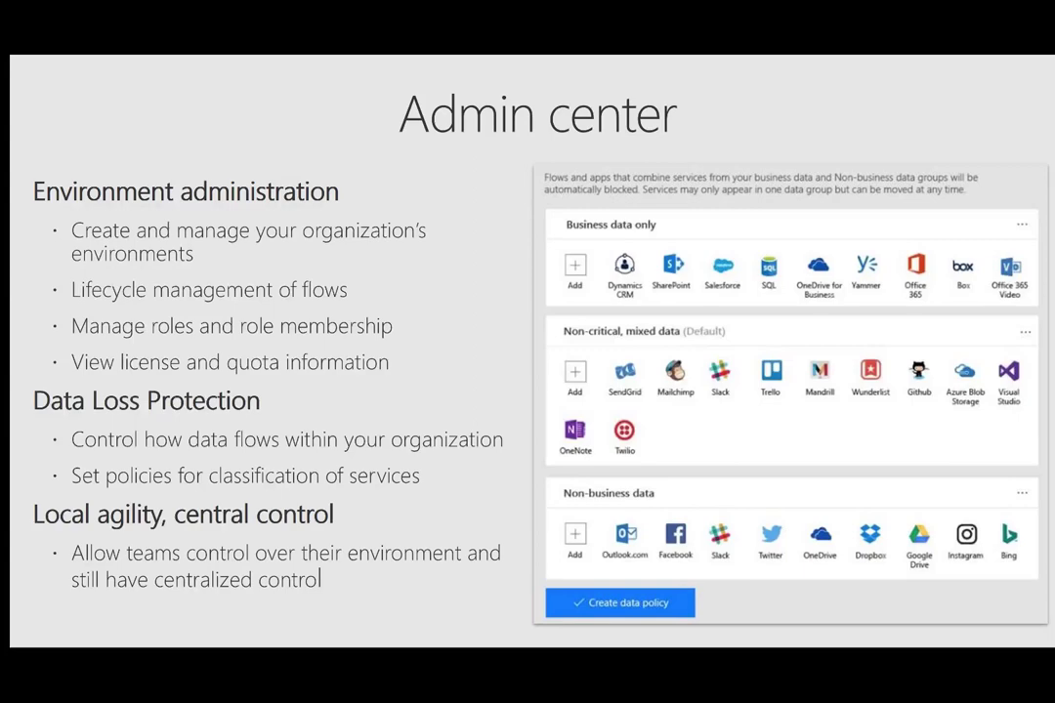
Advance the slideshow to the Build a connector slide
{"action": "key", "text": "Right"}
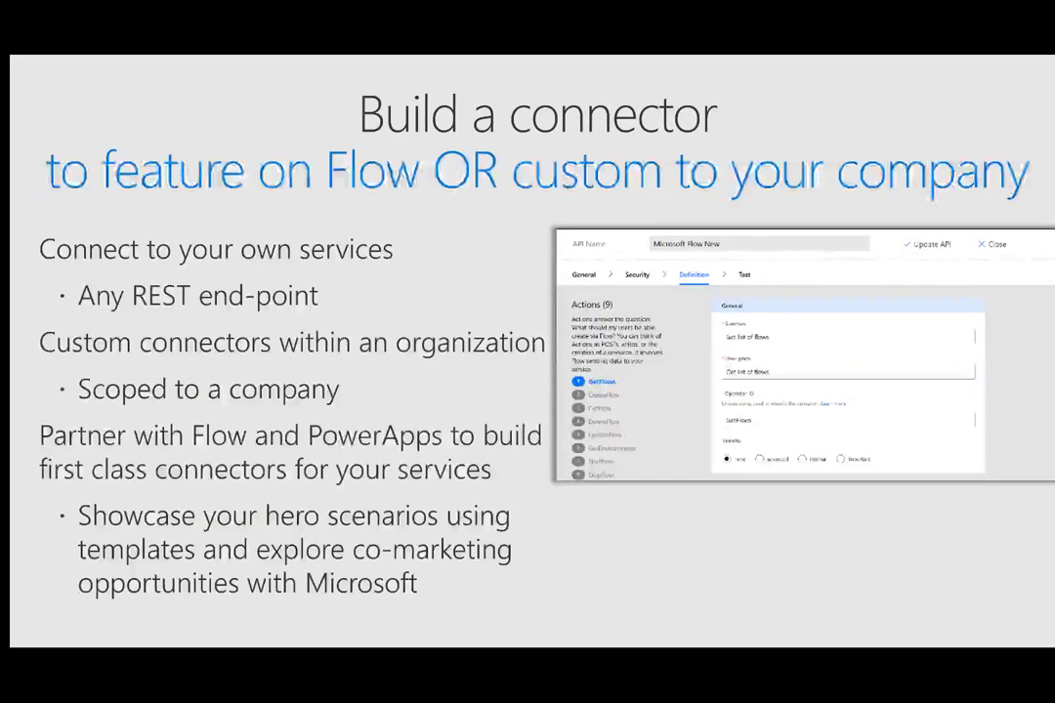